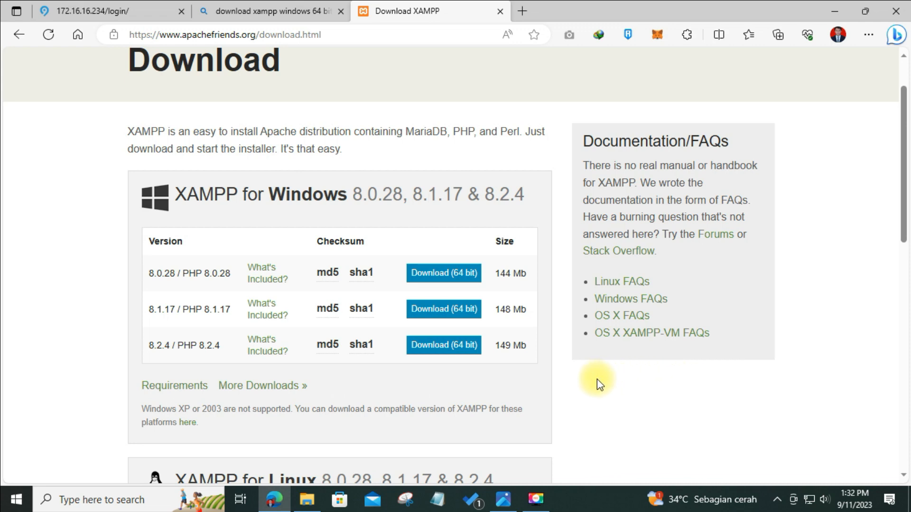
- Download the 64-bit XAMPP 8.1.17 Windows installer using the manual download link
left_click(429, 314)
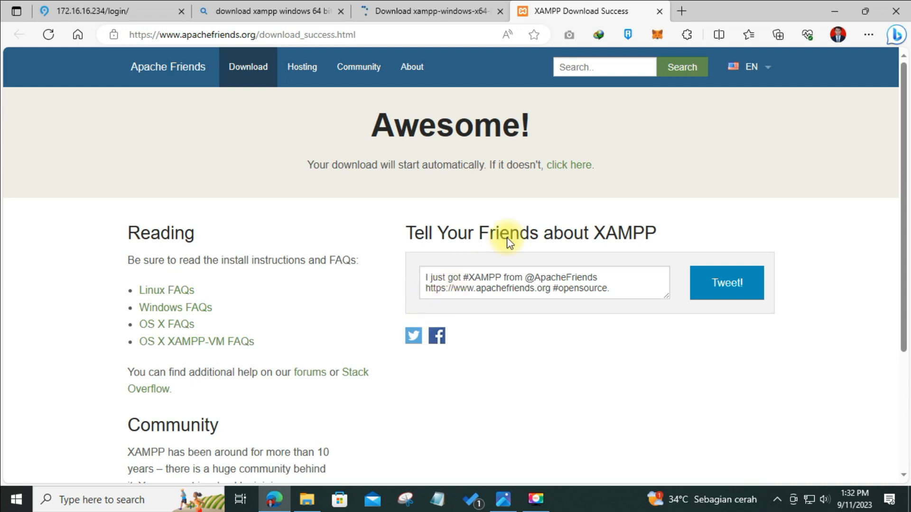
left_click(582, 166)
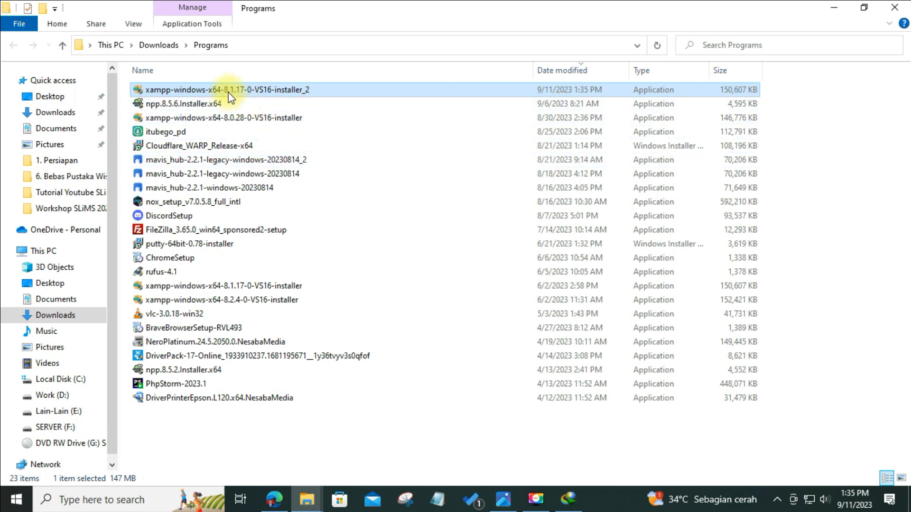
- Run xampp-windows-x64-8.1.17-0-VS16-installer_2 from the Downloads\Programs folder
left_click(265, 92)
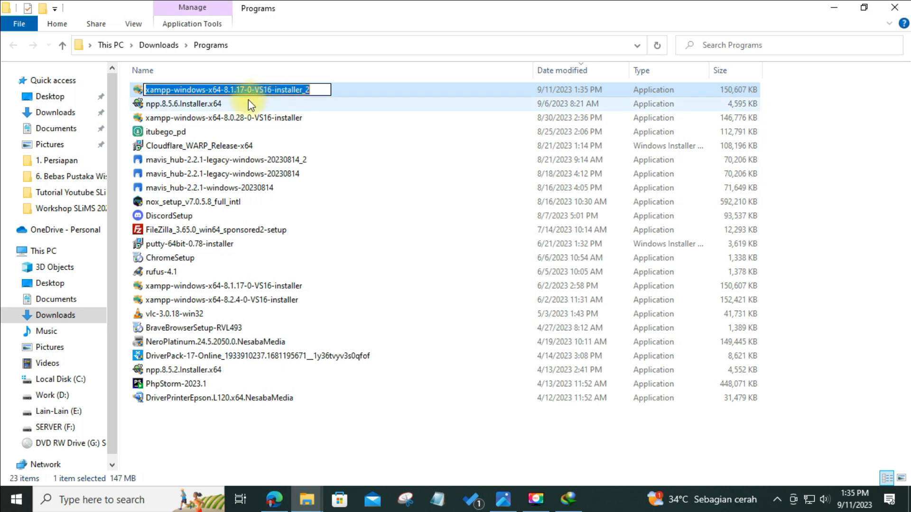
left_click(249, 101)
left_click(247, 94)
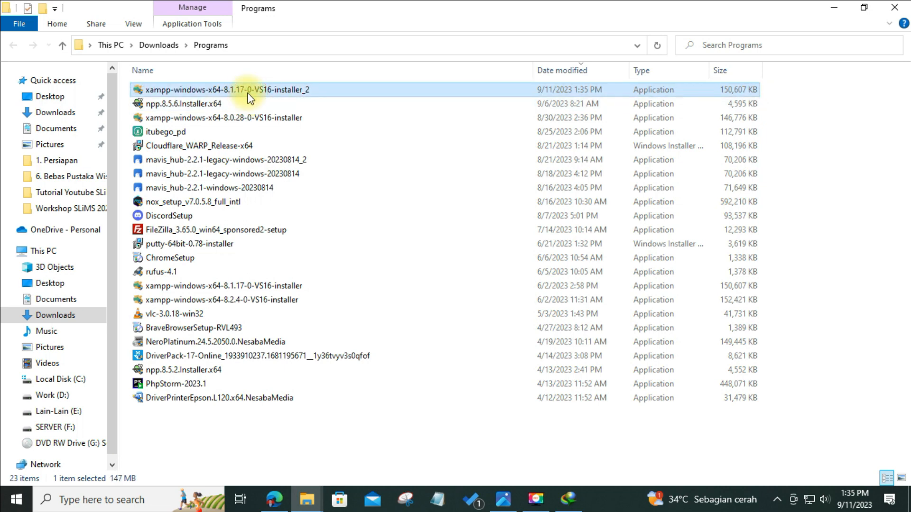
double_click(248, 97)
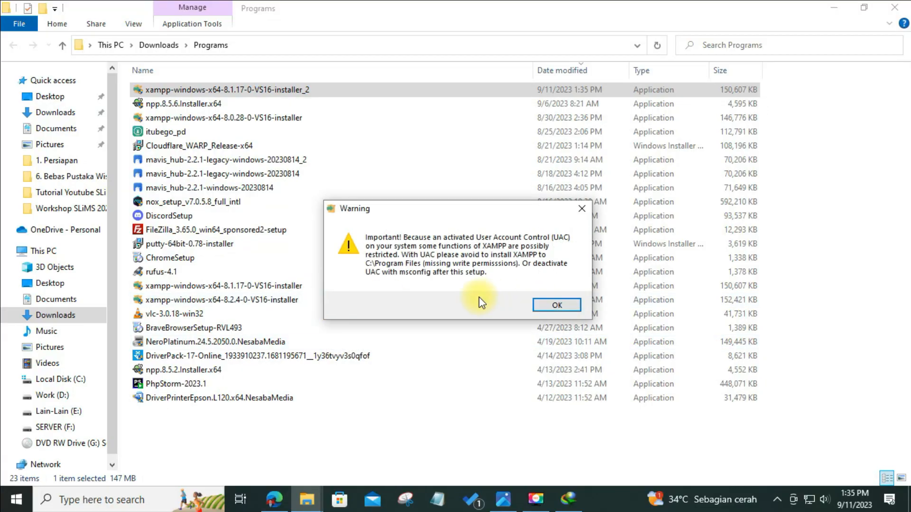
- Dismiss the UAC warning and keep all default XAMPP components
left_click(578, 304)
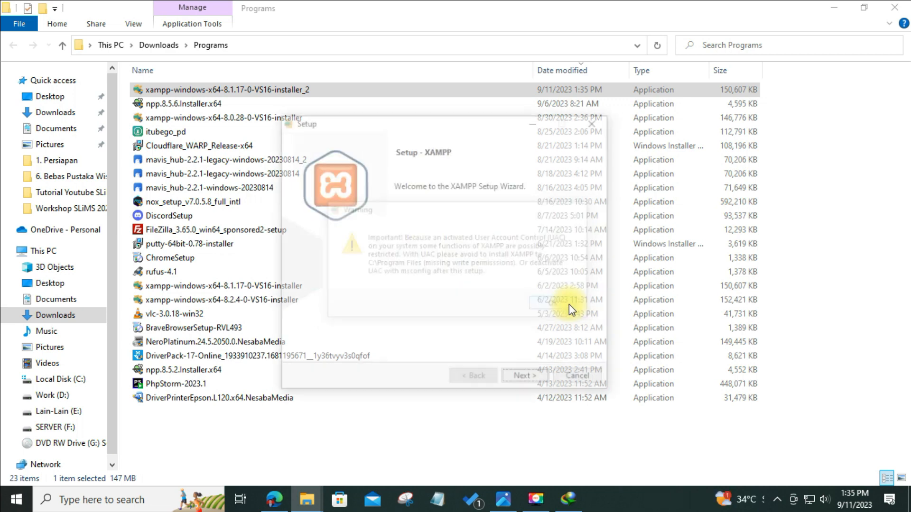
left_click(528, 379)
scroll(434, 277, "down", 1)
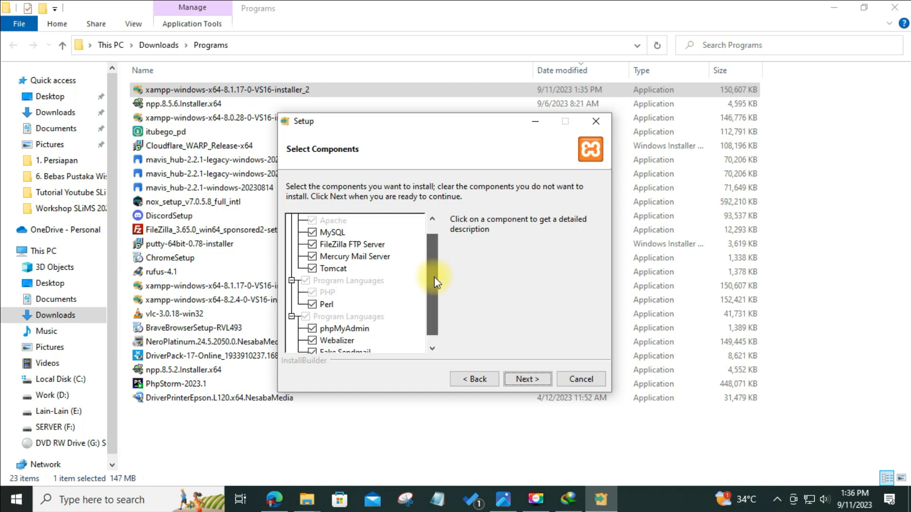
scroll(430, 292, "up", 1)
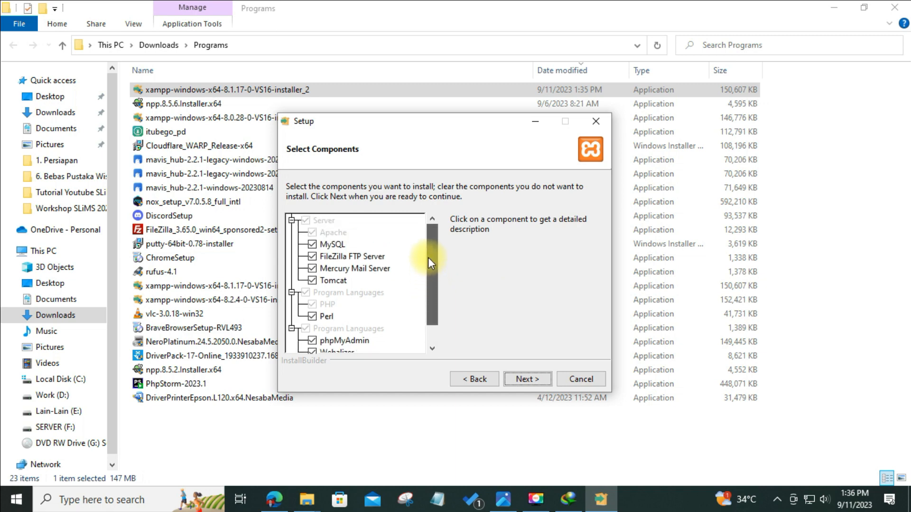
left_click(528, 379)
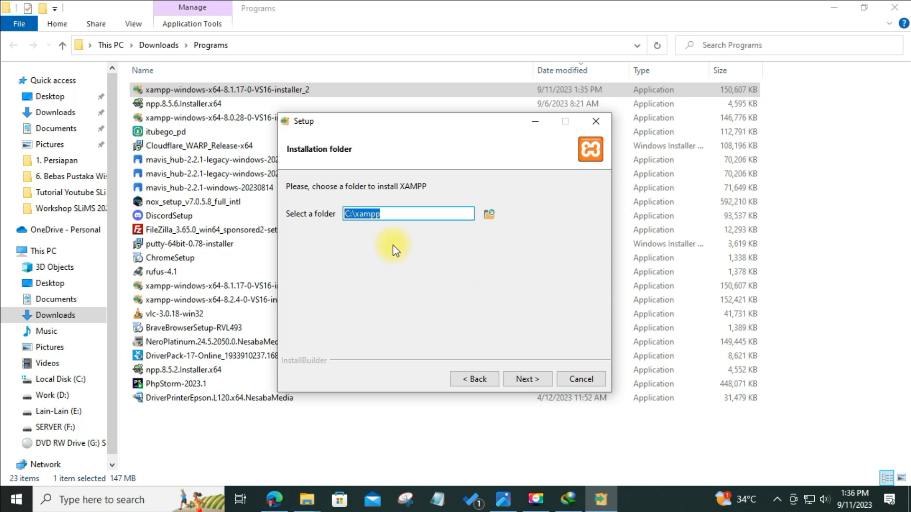
- Set the installation folder to the root of the Work (D:) drive, D:\
left_click(399, 214)
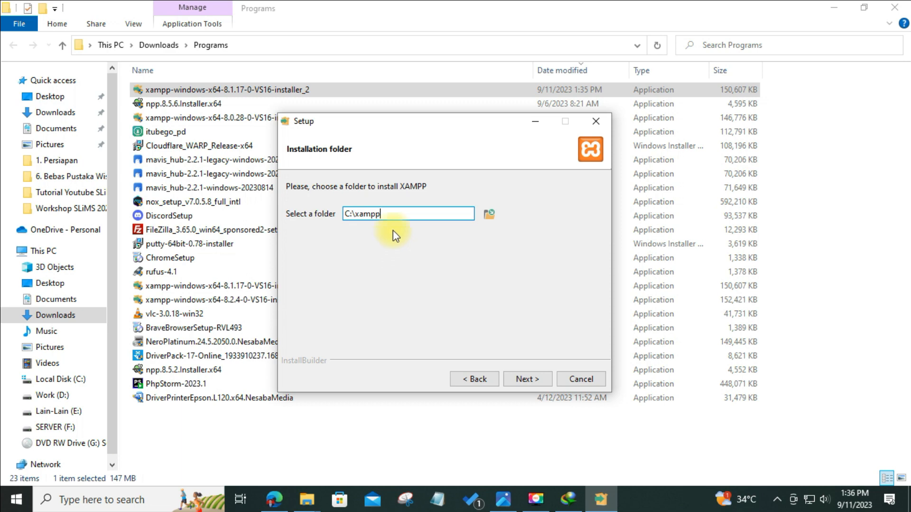
left_click(488, 214)
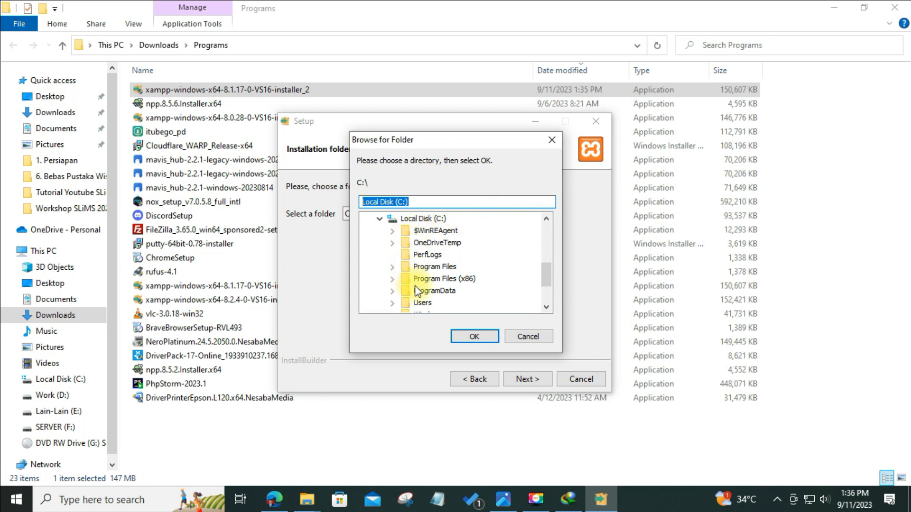
left_click(380, 219)
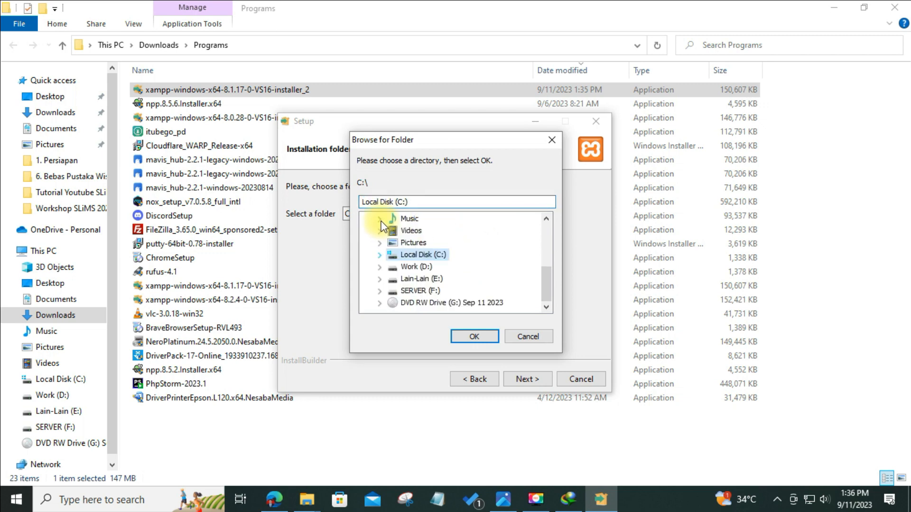
left_click(406, 267)
left_click(382, 267)
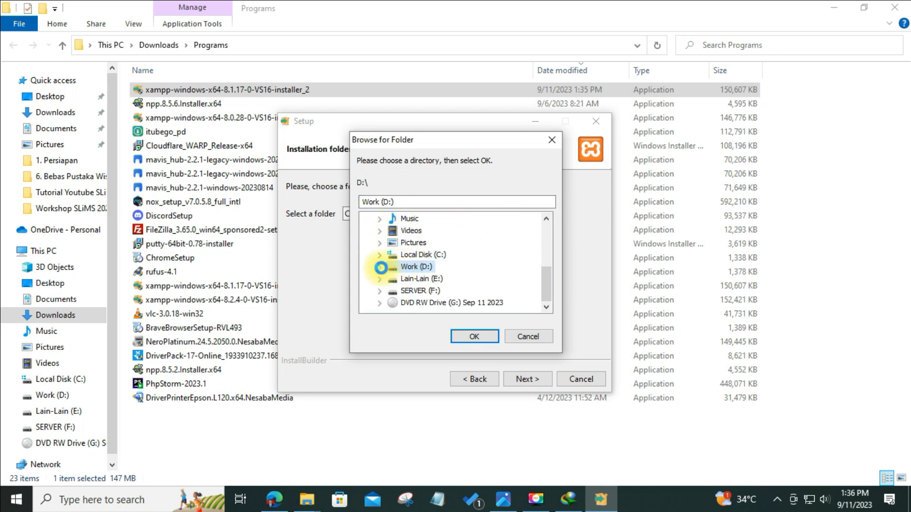
scroll(435, 266, "down", 3)
scroll(391, 253, "up", 4)
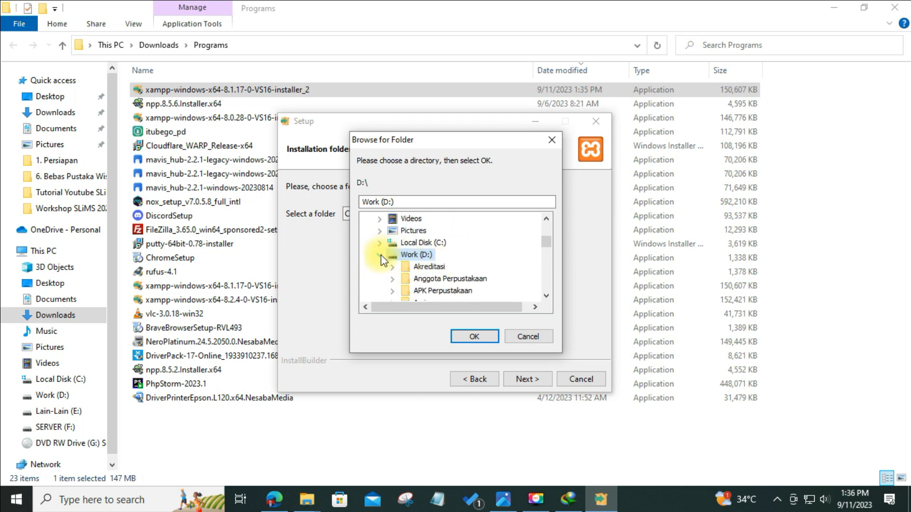
left_click(381, 256)
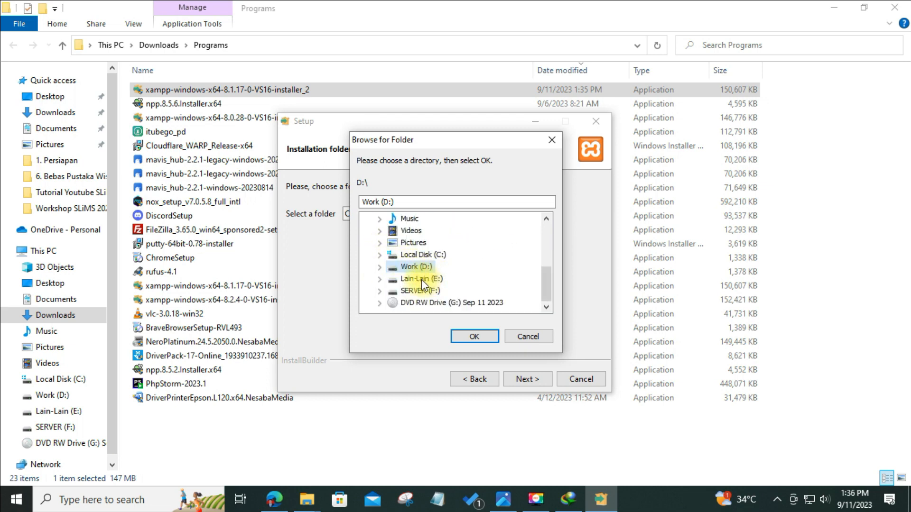
left_click(411, 291)
left_click(380, 291)
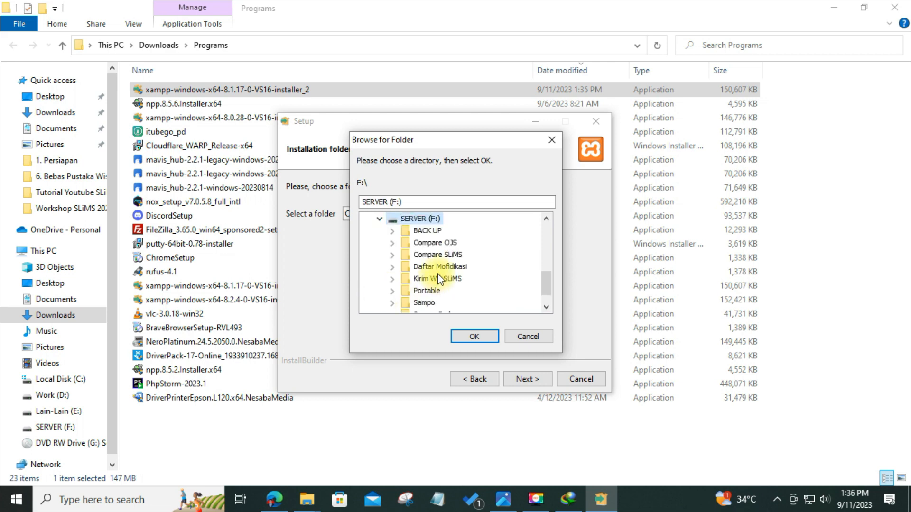
scroll(440, 272, "up", 2)
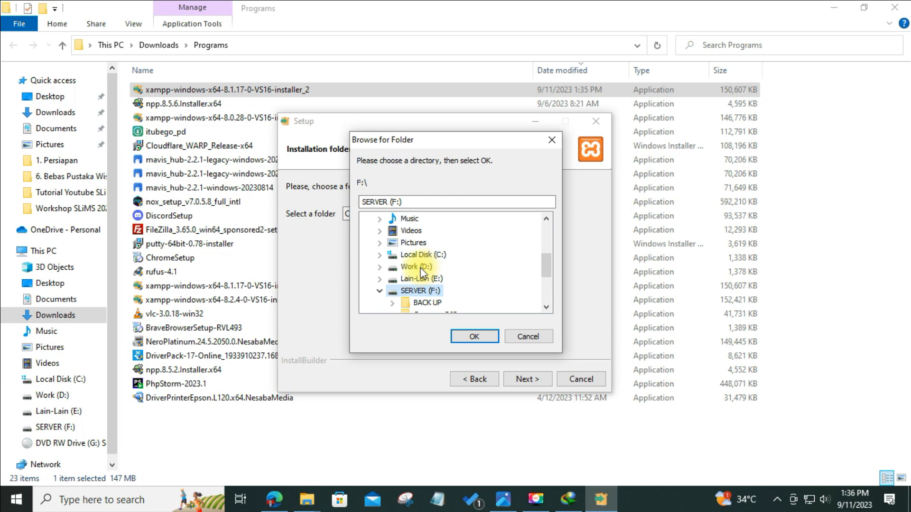
left_click(415, 267)
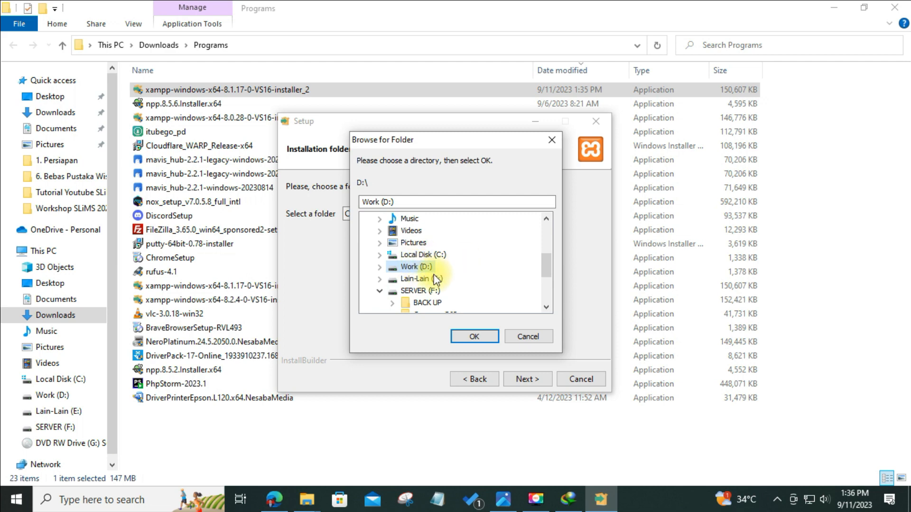
left_click(473, 336)
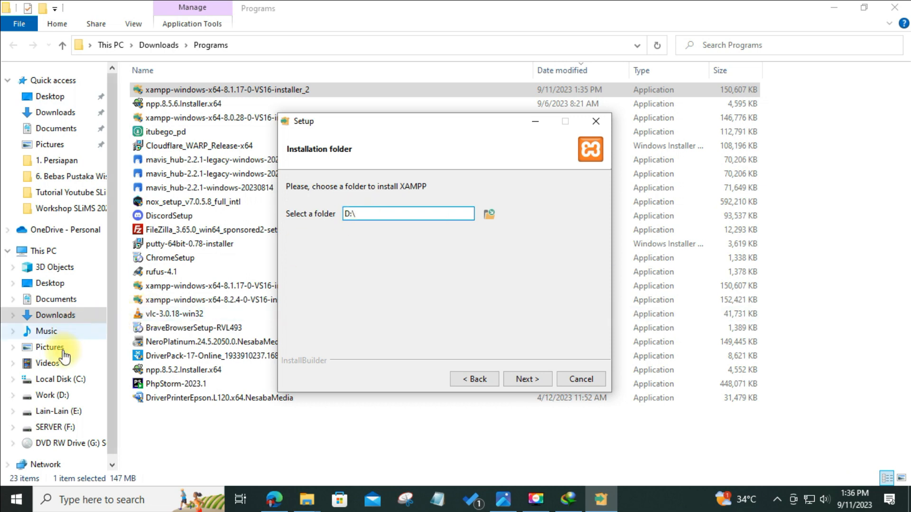
- Create a new folder named xampp at the root of Work (D:)
left_click(51, 397)
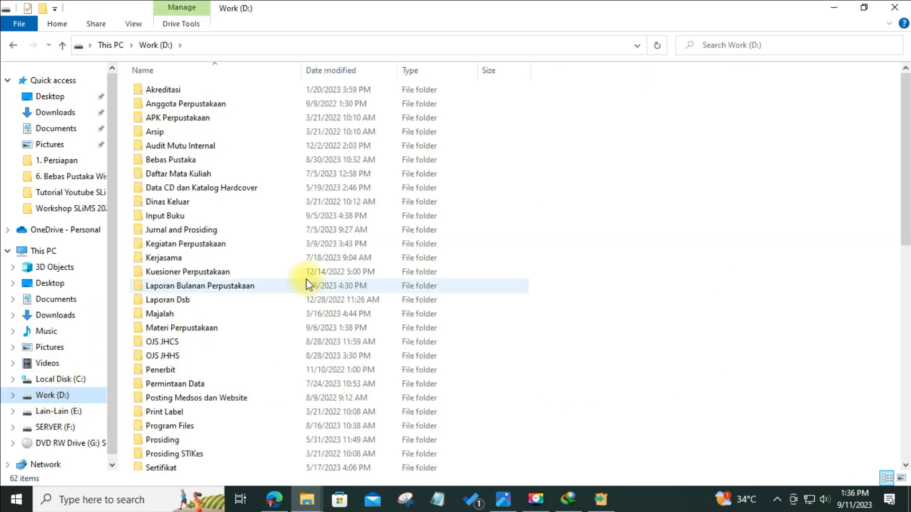
left_click(43, 11)
type("xampp")
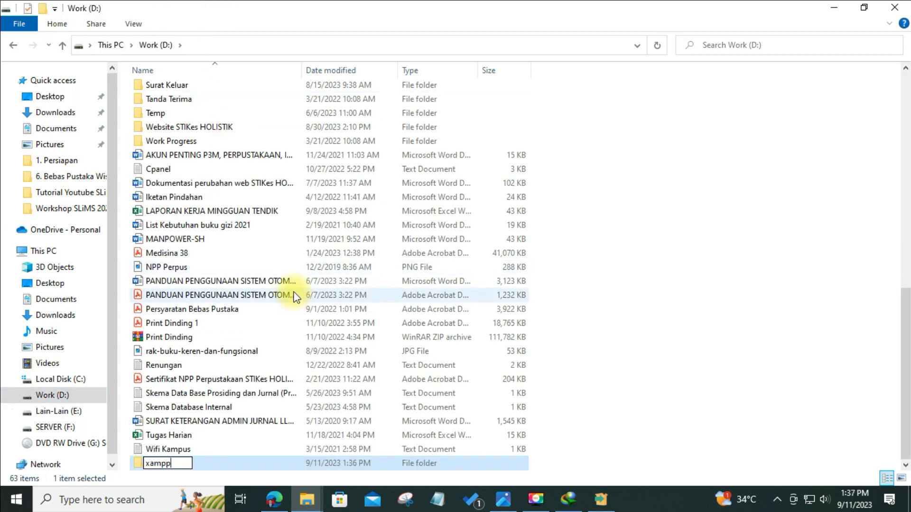
key("Return")
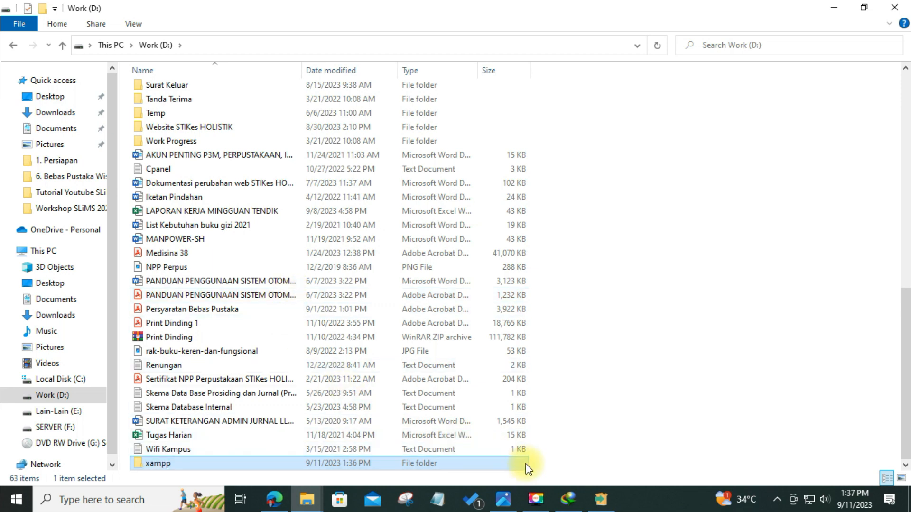
- Change the XAMPP installation folder to D:\xampp
left_click(595, 510)
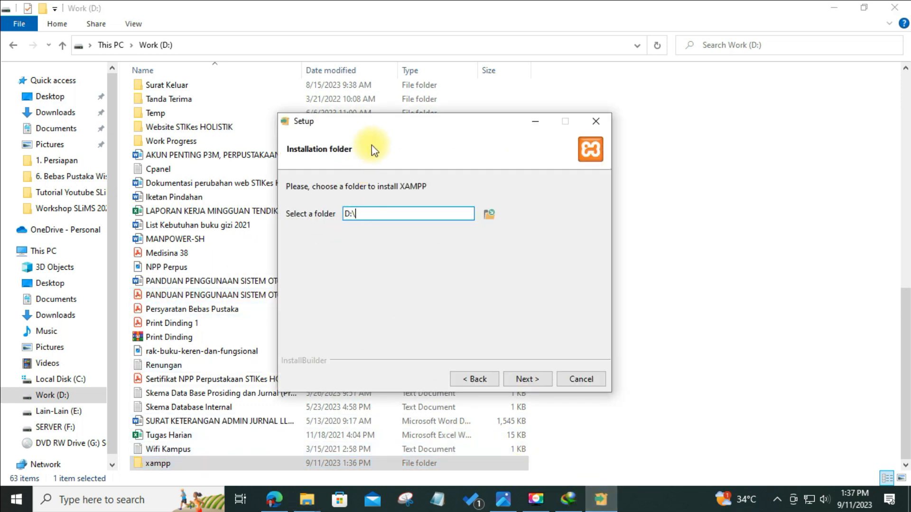
left_click(489, 214)
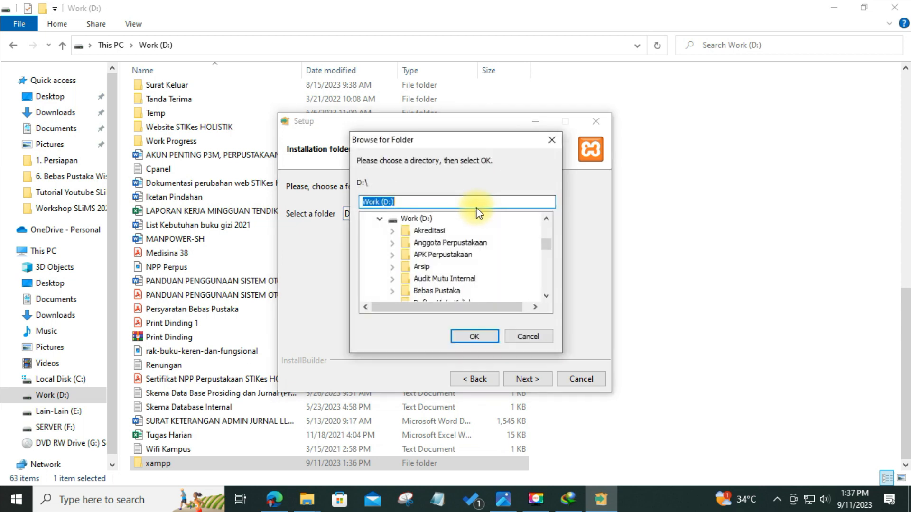
scroll(435, 251, "down", 15)
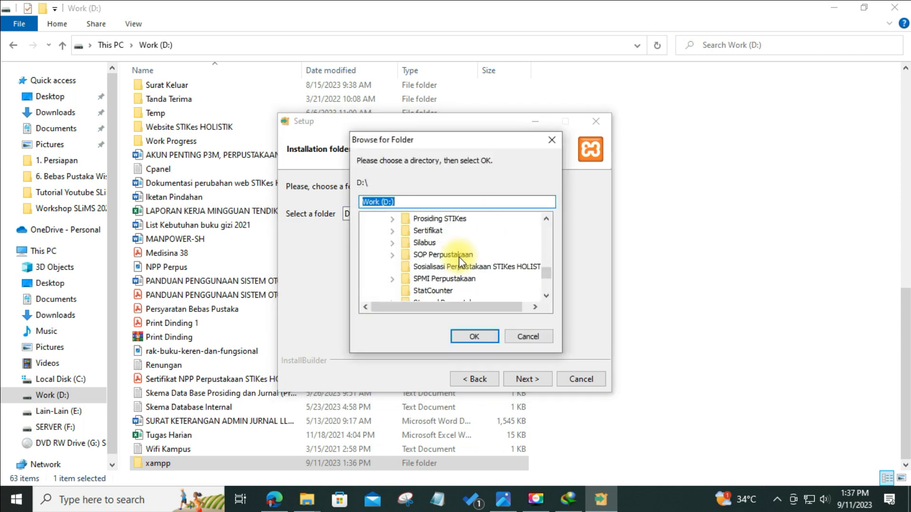
left_click(423, 279)
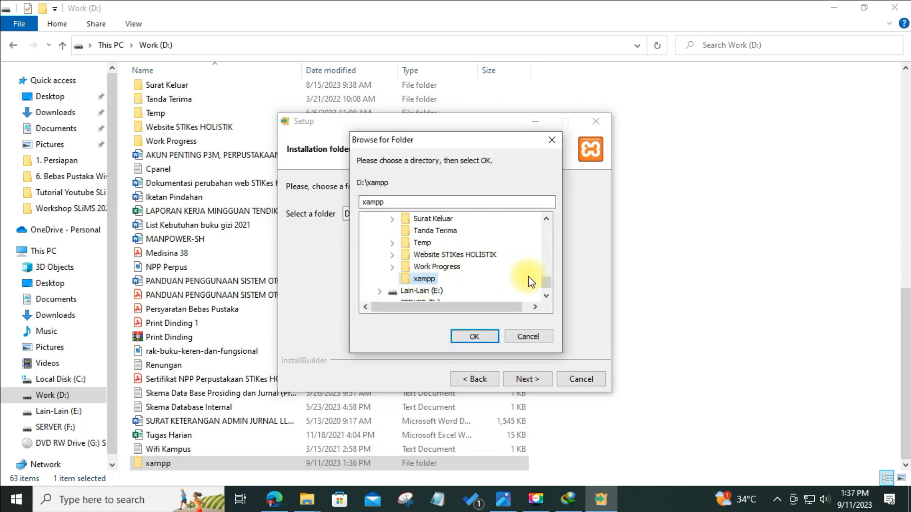
left_click(486, 338)
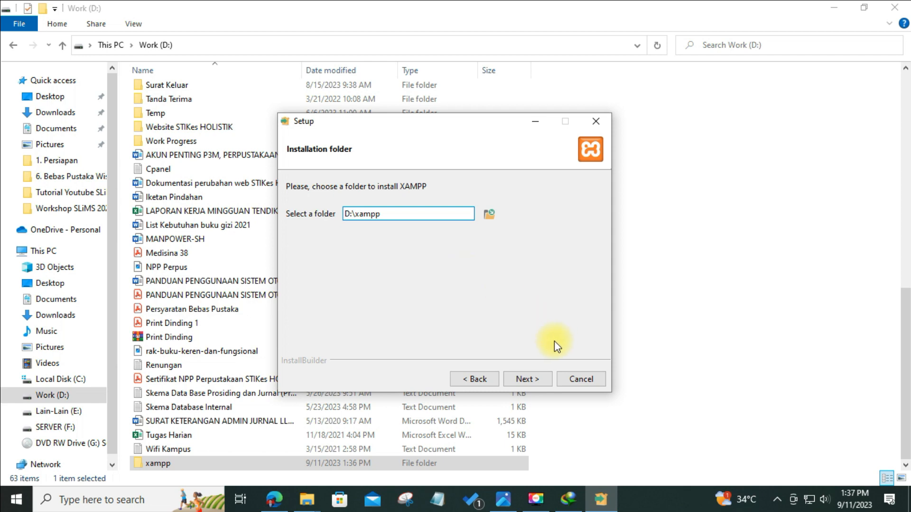
- Keep English as the Control Panel language and begin installing XAMPP
left_click(529, 380)
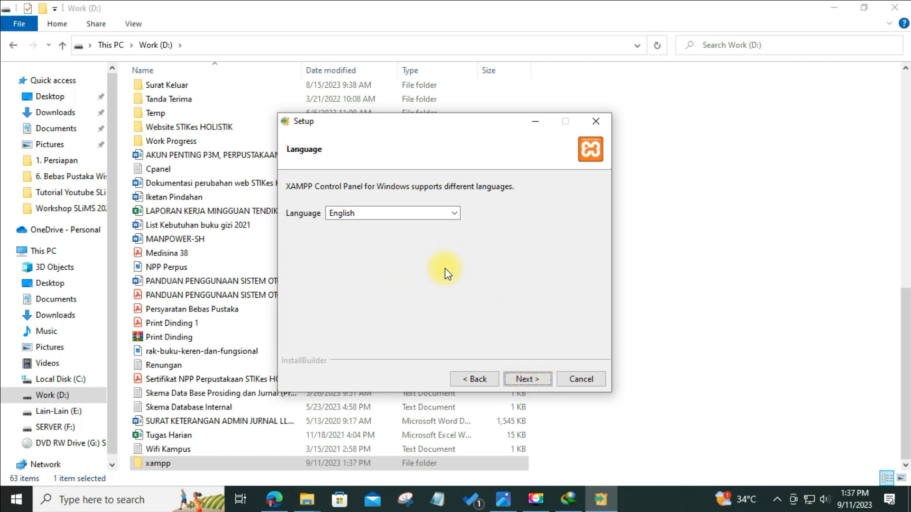
left_click(452, 214)
left_click(451, 213)
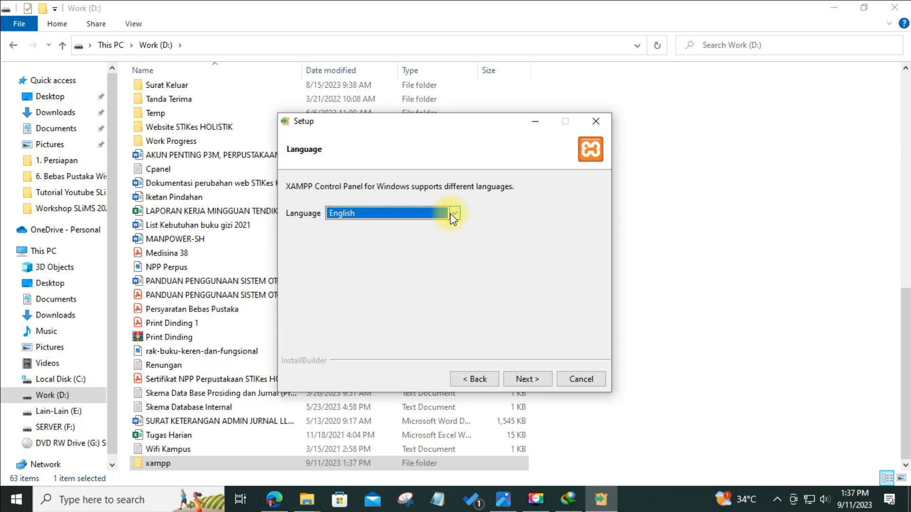
left_click(530, 378)
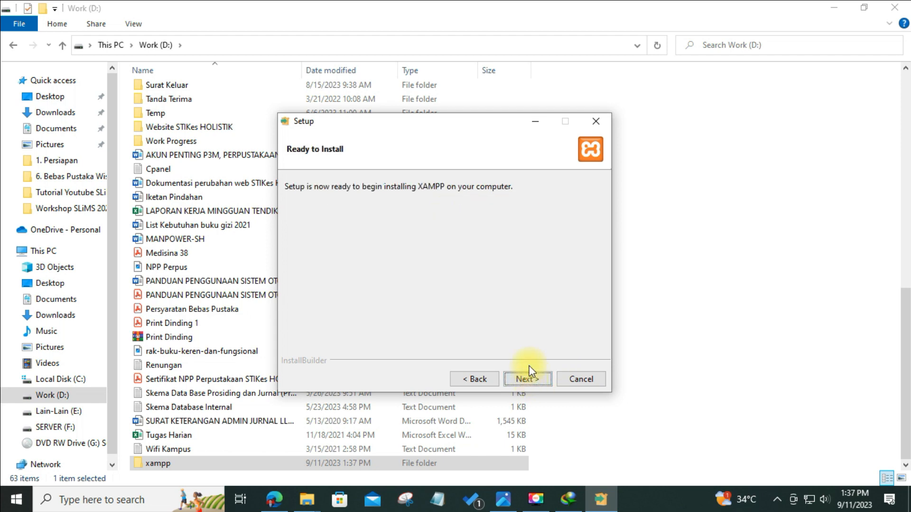
left_click(525, 378)
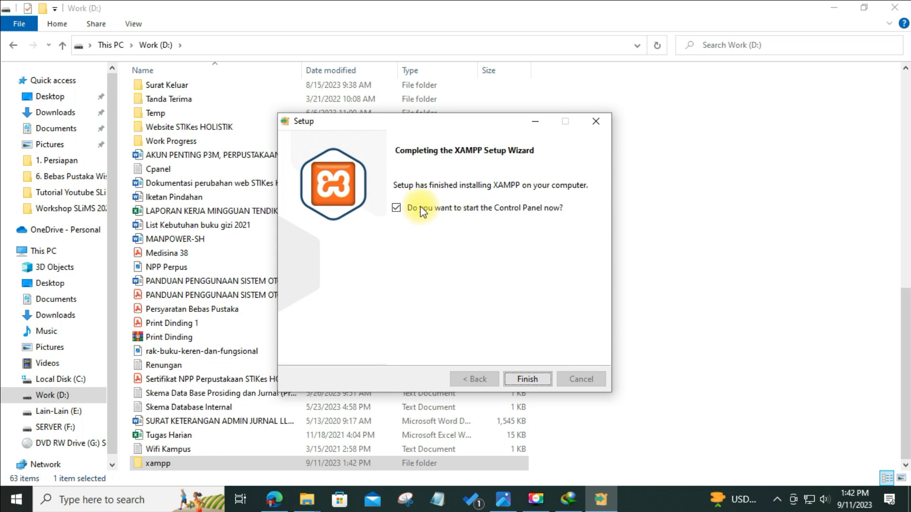
- Finish the XAMPP setup with the Control Panel set to launch afterwards
left_click(400, 211)
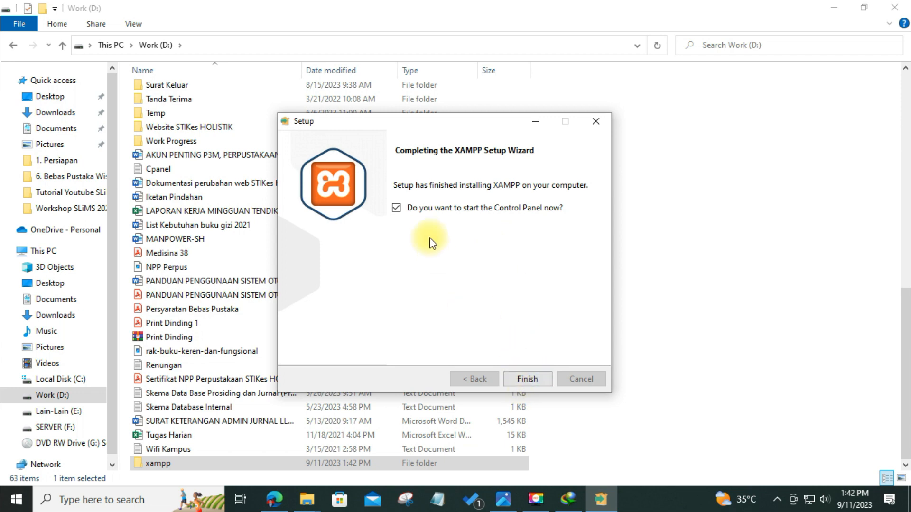
left_click(532, 377)
- Start Apache and MySQL, then open the localhost XAMPP dashboard from Apache's Admin
left_click_drag(319, 16, 486, 88)
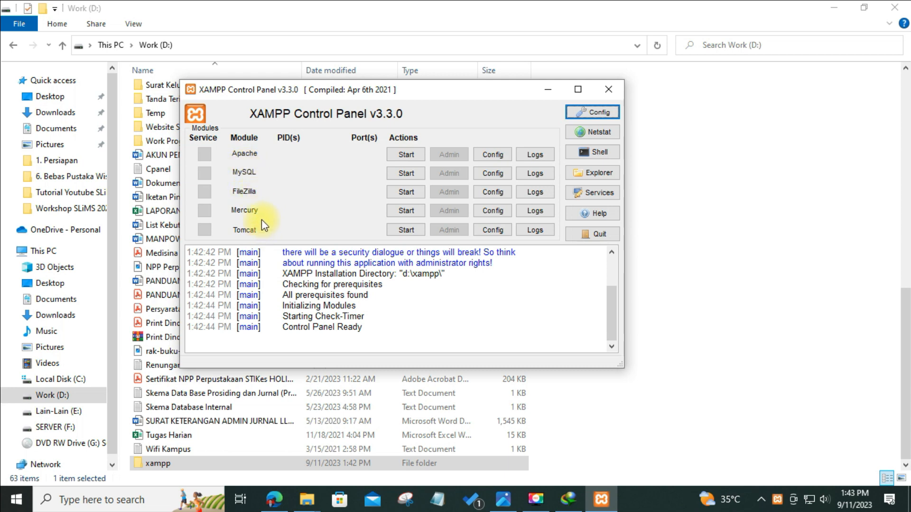
left_click(410, 154)
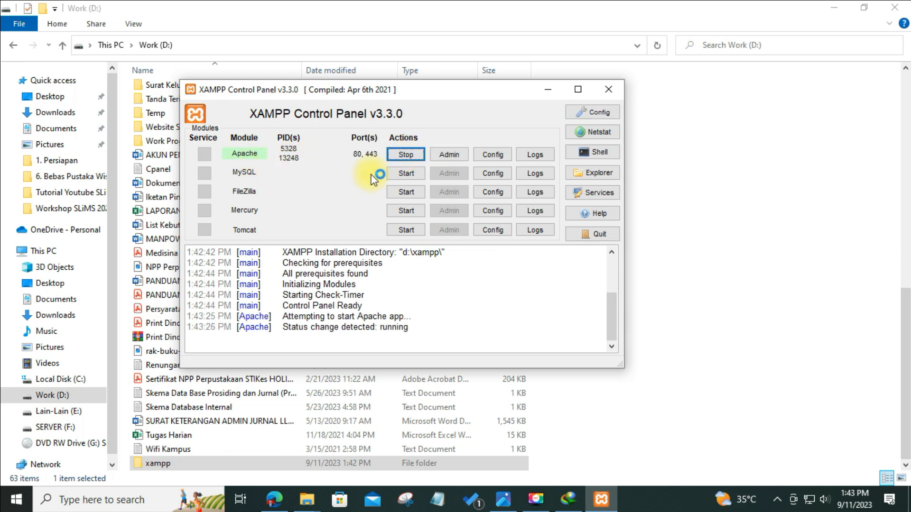
left_click(405, 175)
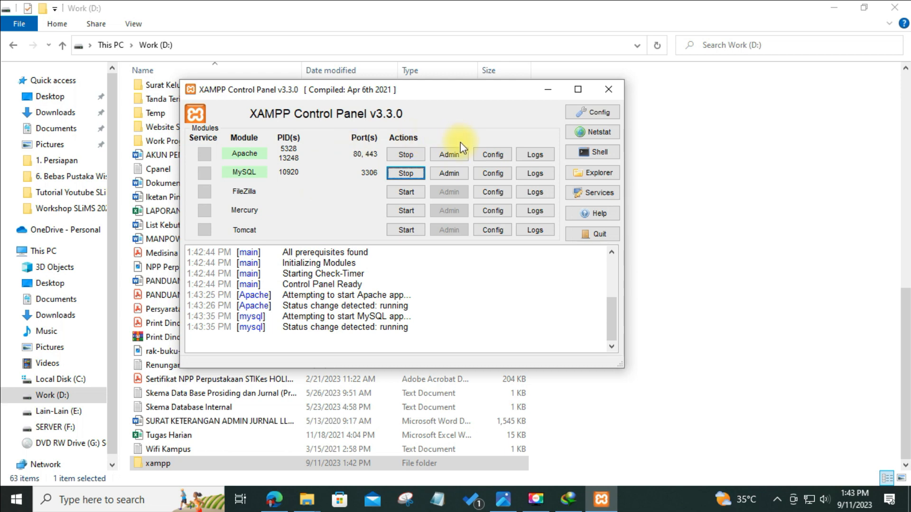
left_click(449, 155)
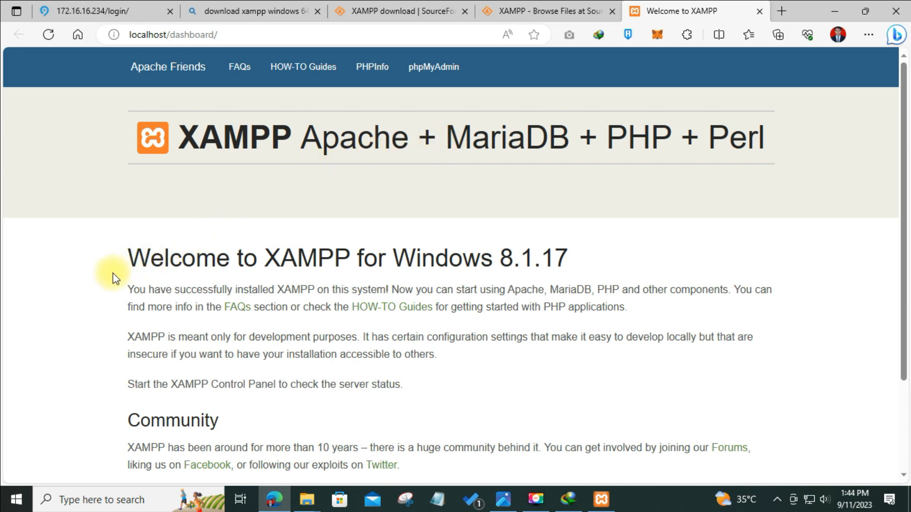
- Highlight version 8.1.17 on the welcome page, then go to phpMyAdmin at localhost/phpmyadmin
left_click_drag(572, 251, 506, 256)
left_click(684, 260)
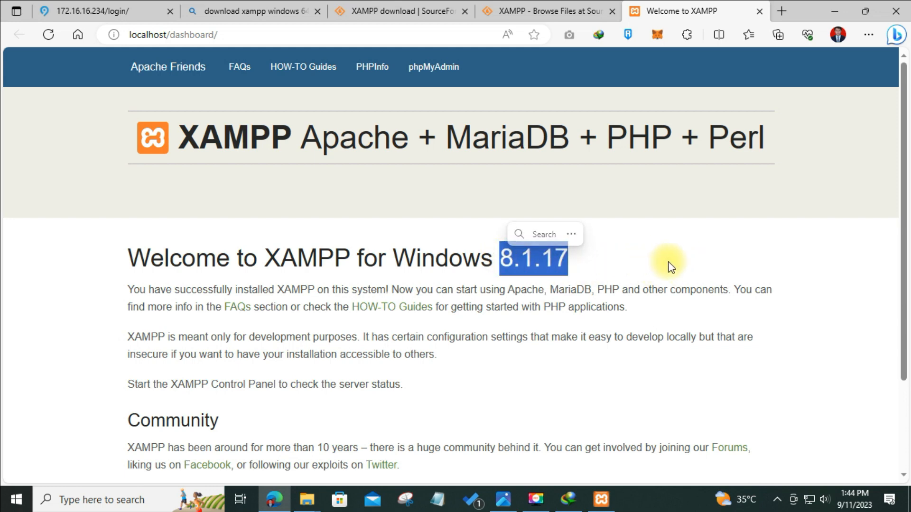
left_click(683, 253)
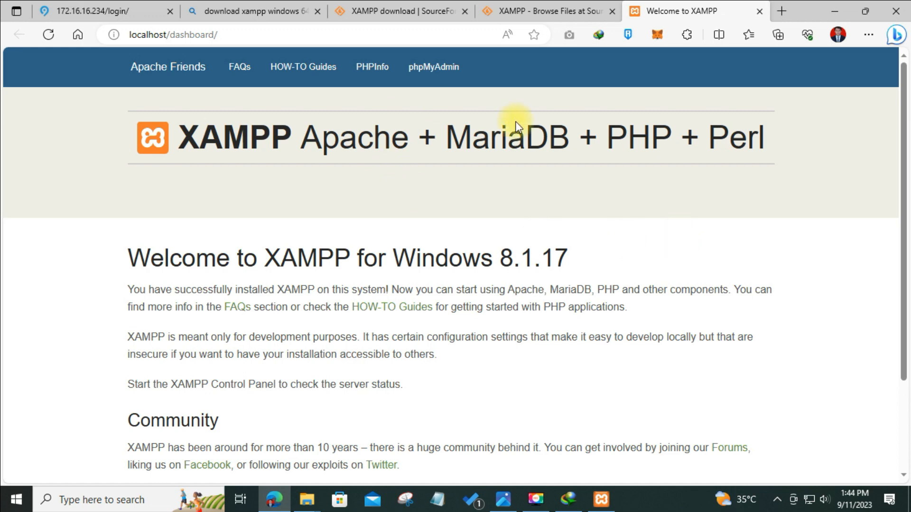
left_click(432, 75)
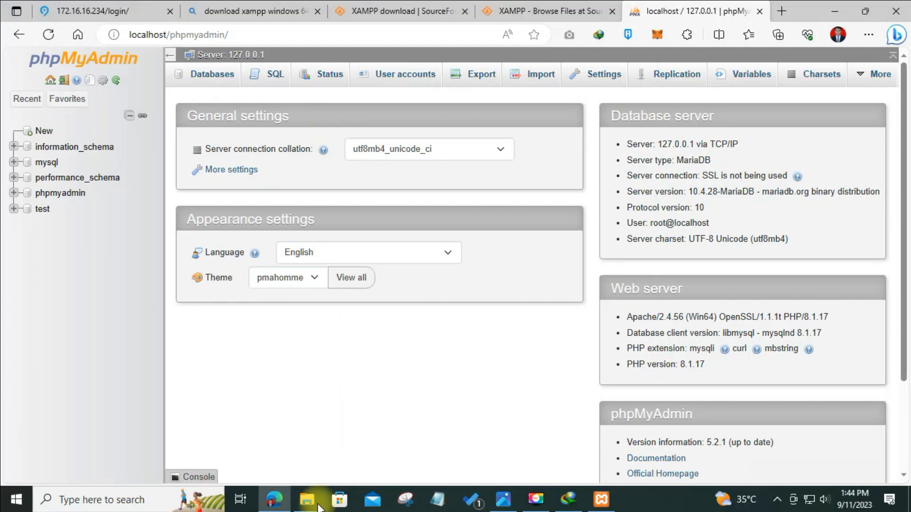
- Look through the drives in File Explorer, then open D:\xampp\htdocs
mouse_move(307, 499)
left_click(327, 458)
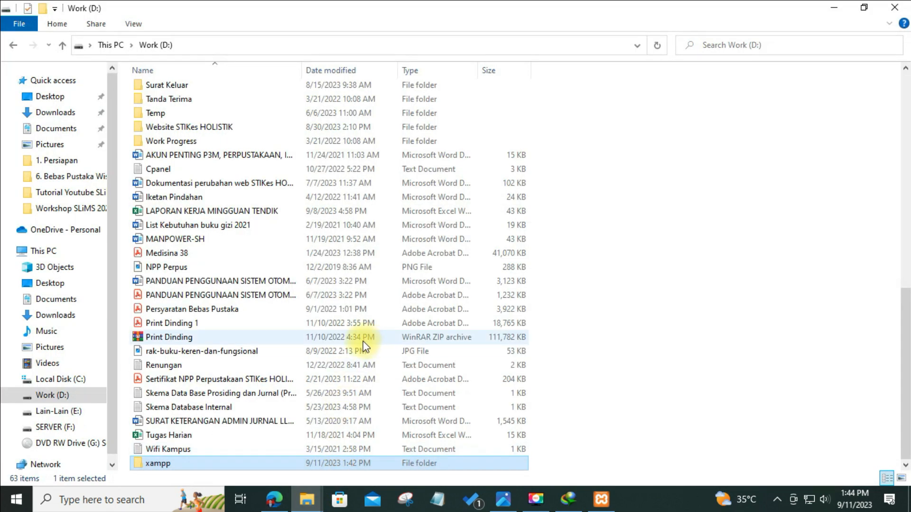
left_click(52, 399)
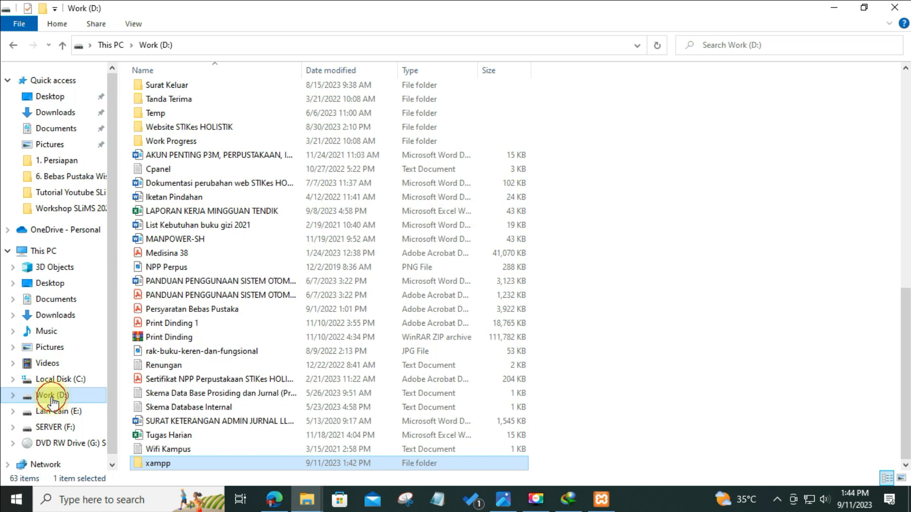
scroll(426, 338, "down", 7)
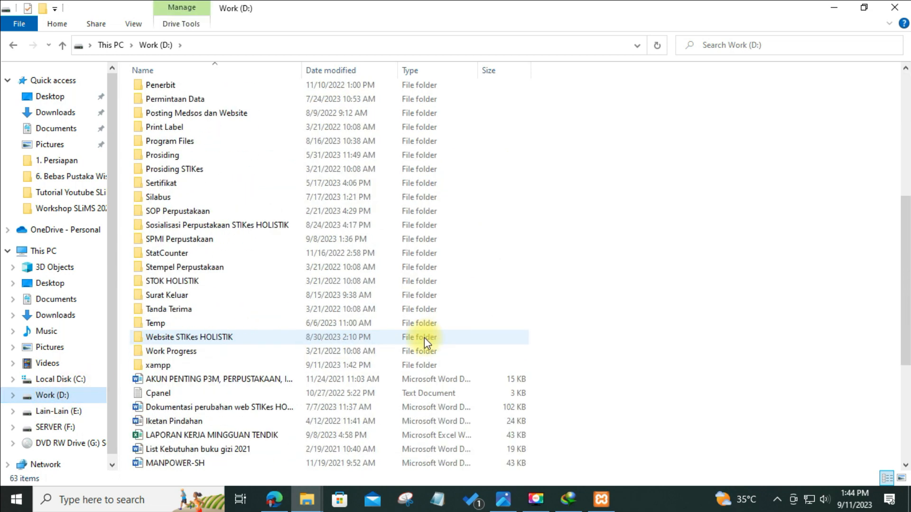
left_click(53, 382)
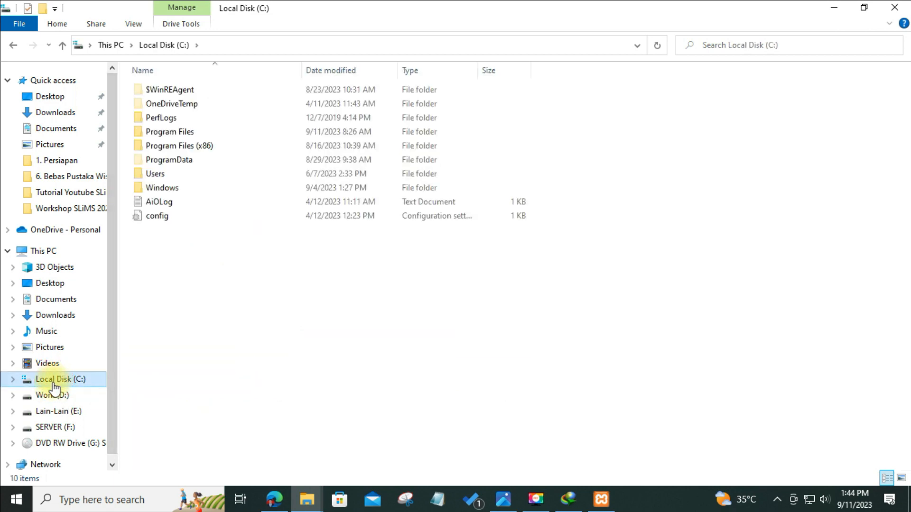
left_click(55, 397)
left_click(52, 411)
left_click(53, 428)
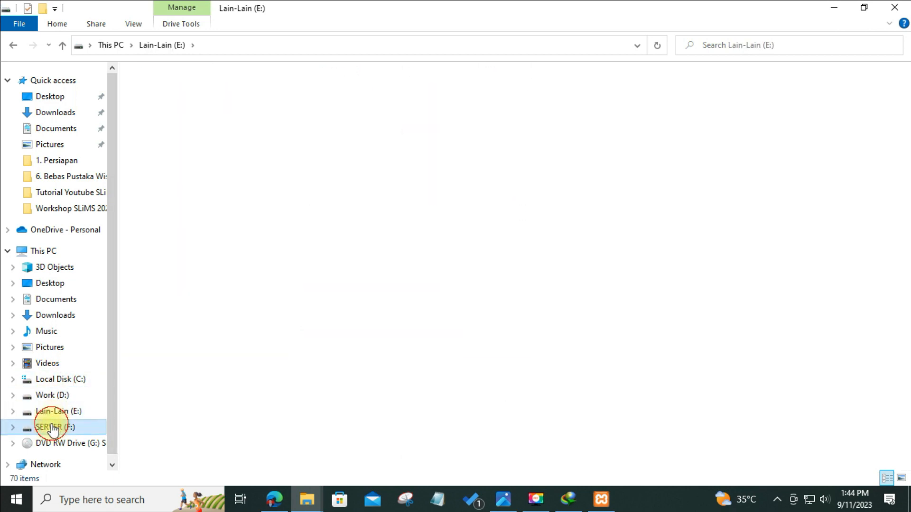
left_click(55, 397)
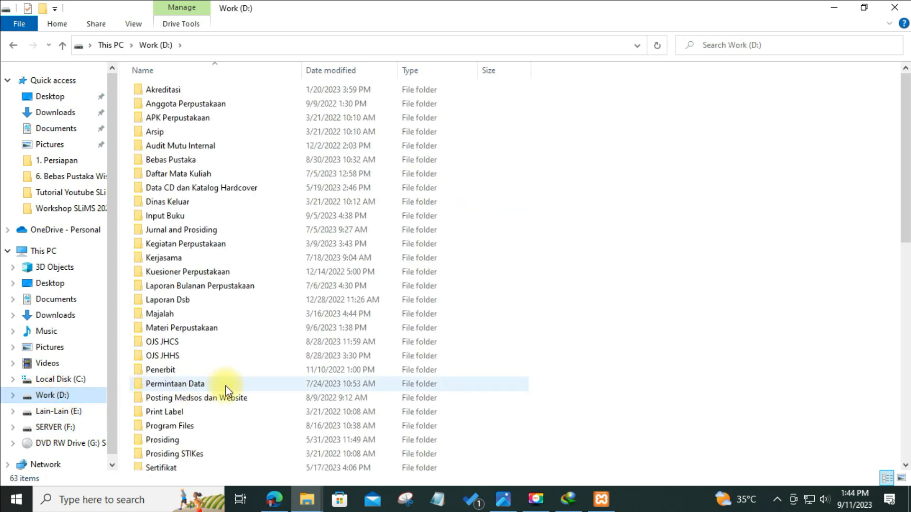
scroll(218, 389, "down", 6)
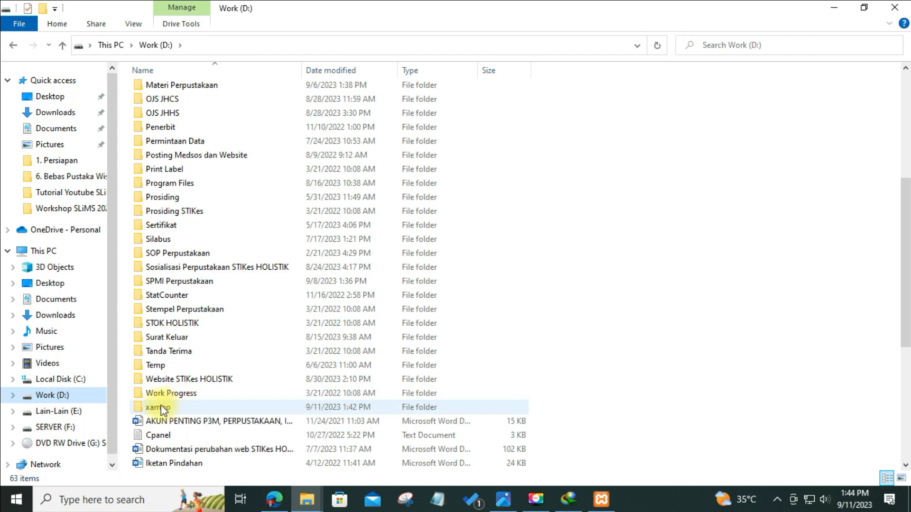
double_click(161, 407)
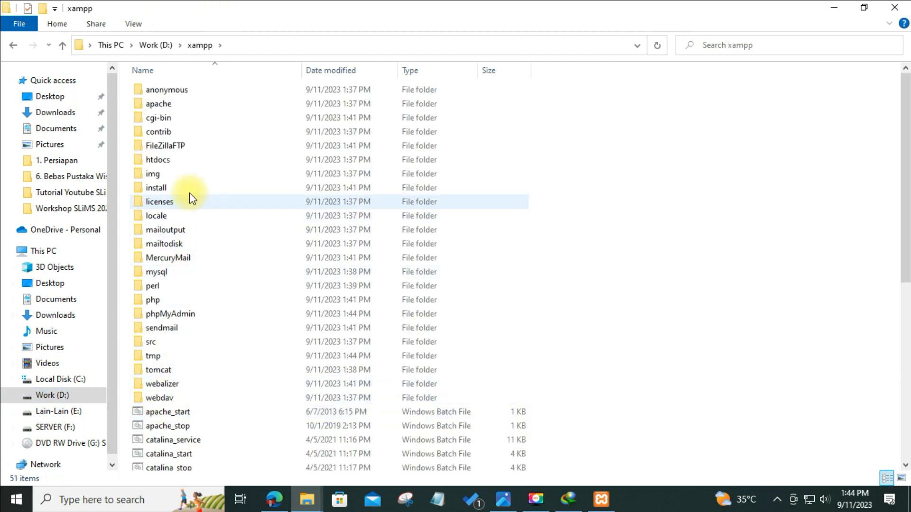
double_click(181, 159)
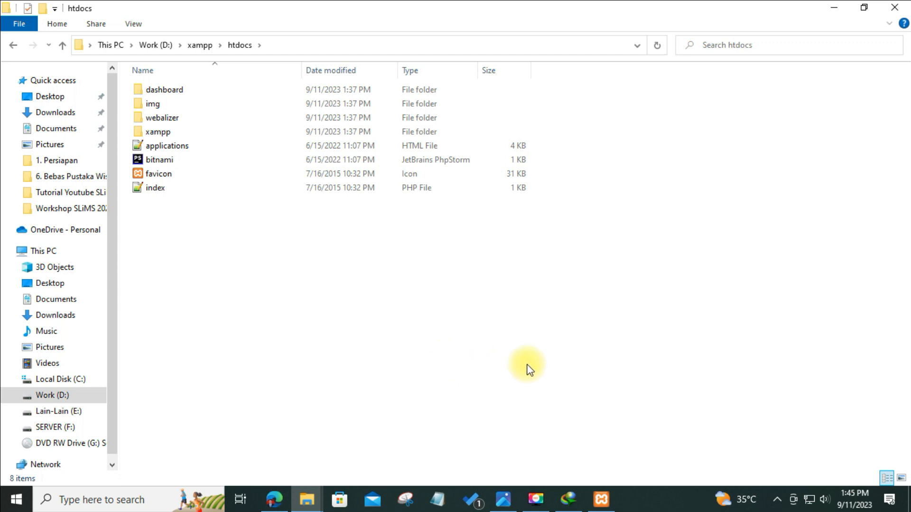
left_click(607, 499)
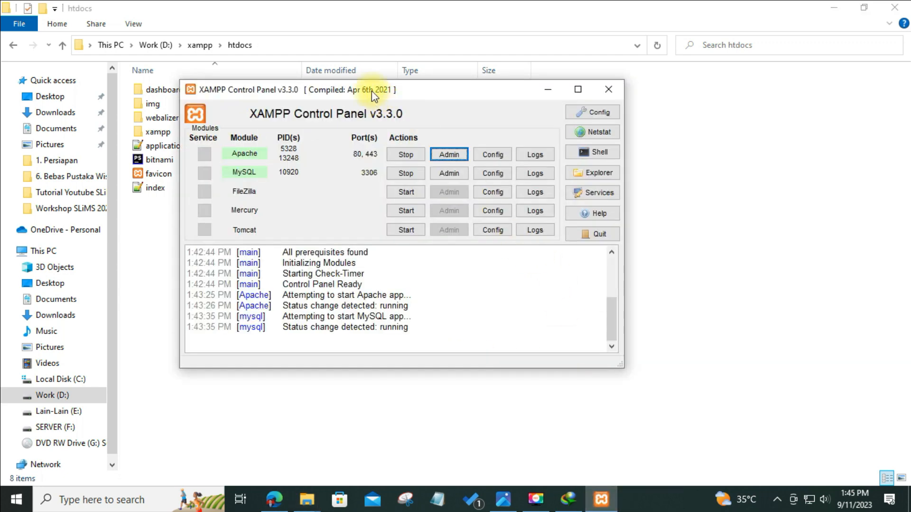
left_click_drag(371, 90, 609, 113)
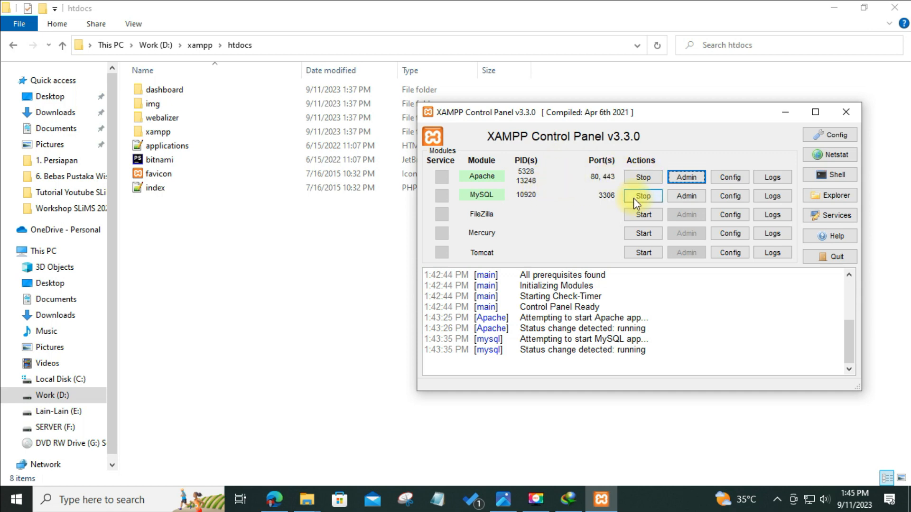
left_click(304, 258)
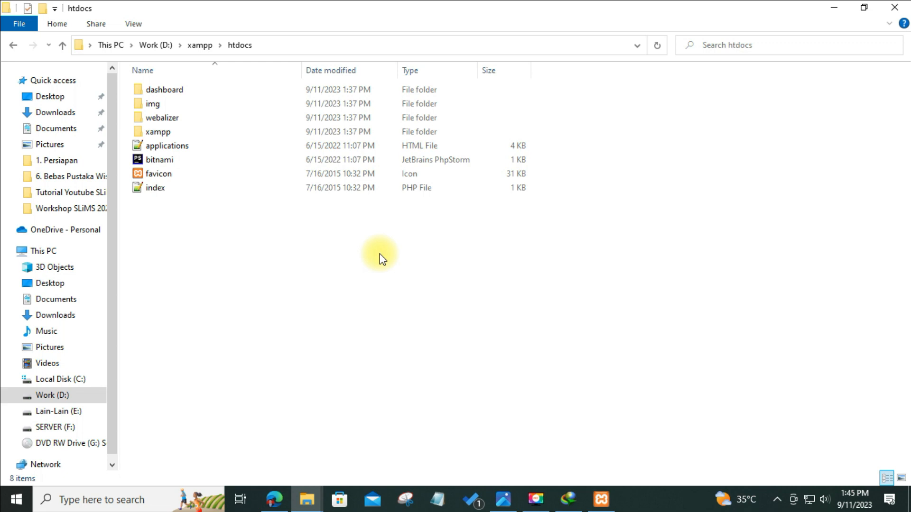
- Return to Edge and reload the localhost/phpmyadmin home page
left_click(280, 506)
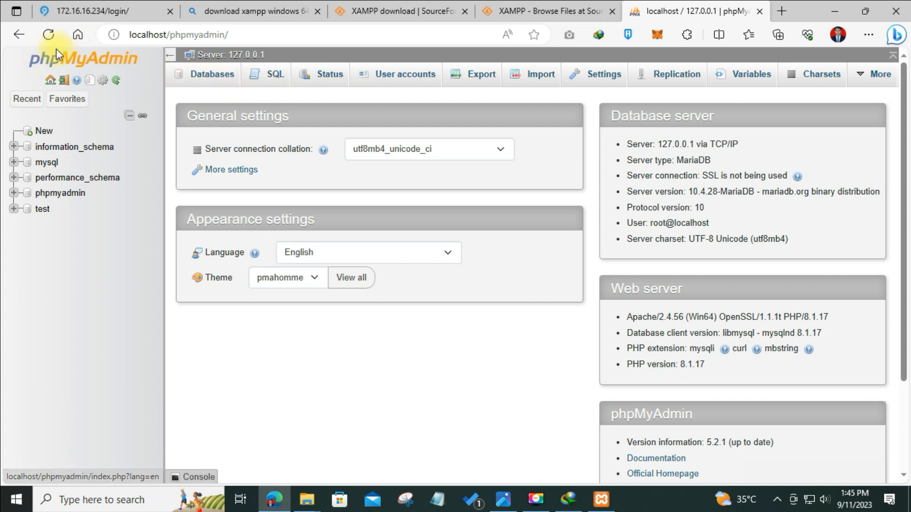
left_click(47, 35)
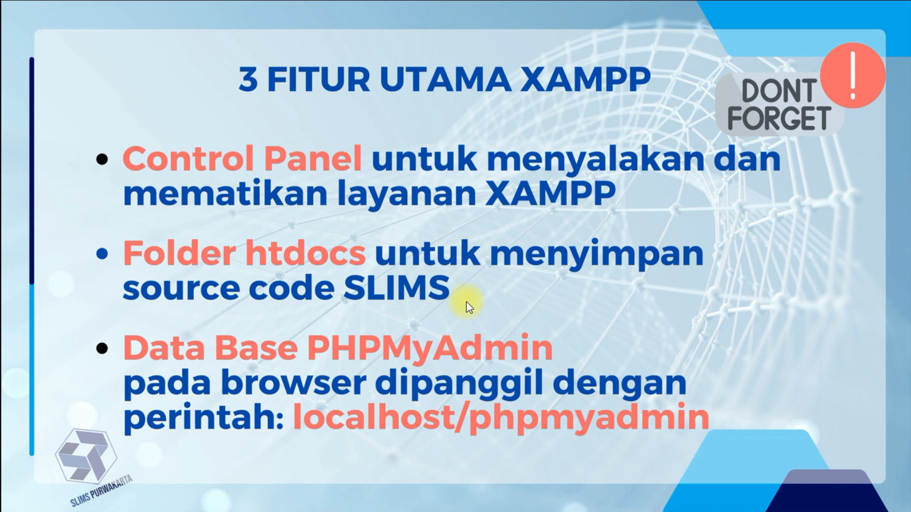
- Advance past the XAMPP features slide to the SETELAH INSTAL XAMPP slide on enabling PHP GD
left_click(466, 302)
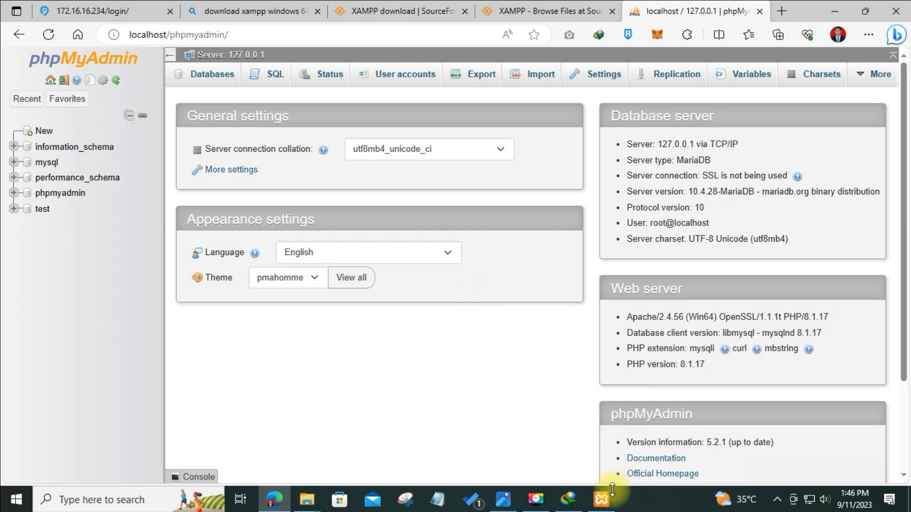
- Stop the Apache module and open php.ini in Notepad from Apache's Config list
left_click(602, 500)
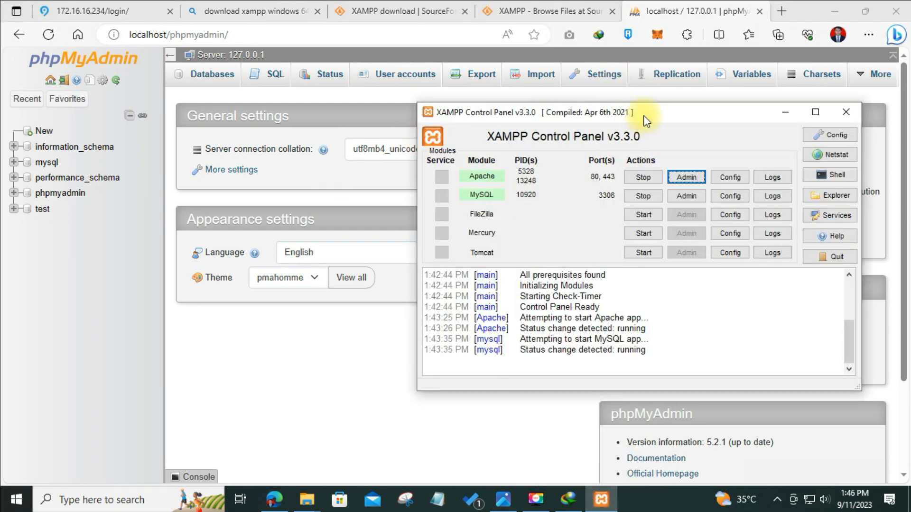
left_click_drag(637, 115, 446, 115)
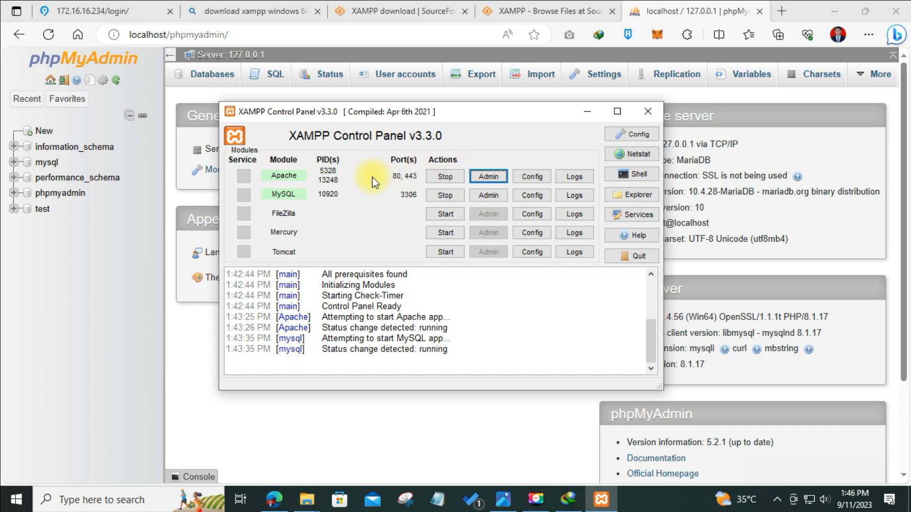
left_click(444, 178)
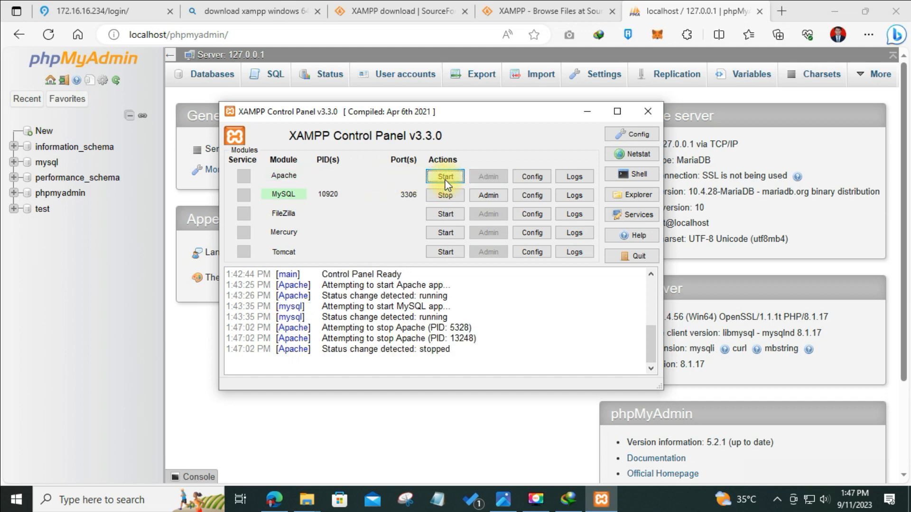
left_click(532, 177)
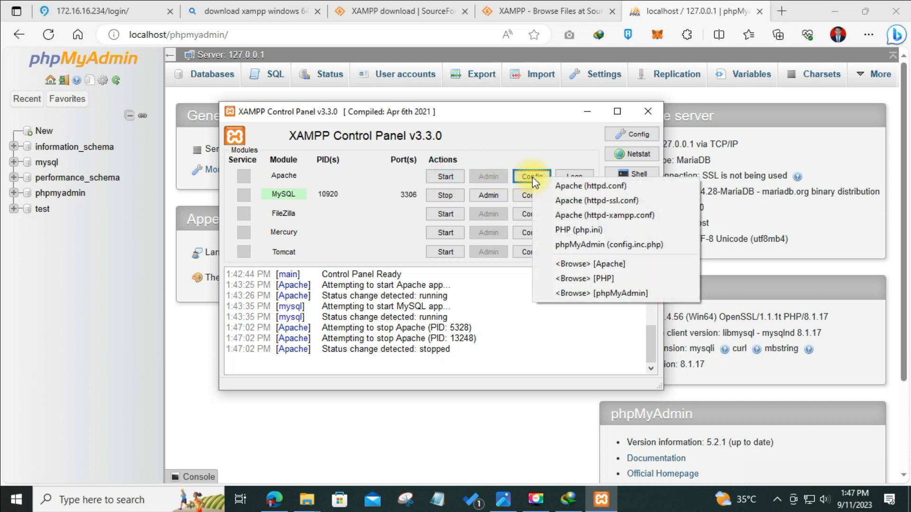
left_click(574, 232)
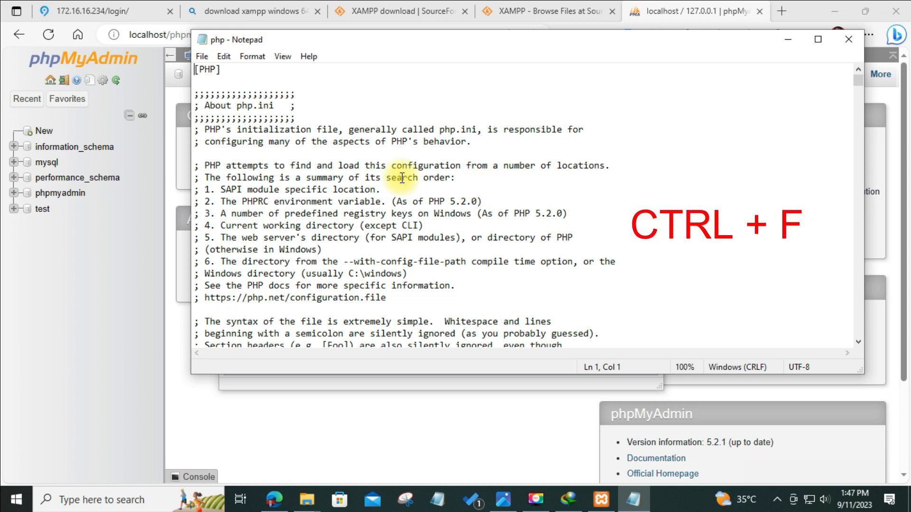
- Search php.ini downward for 'GD' to locate the extension=gd line
key("ctrl+f")
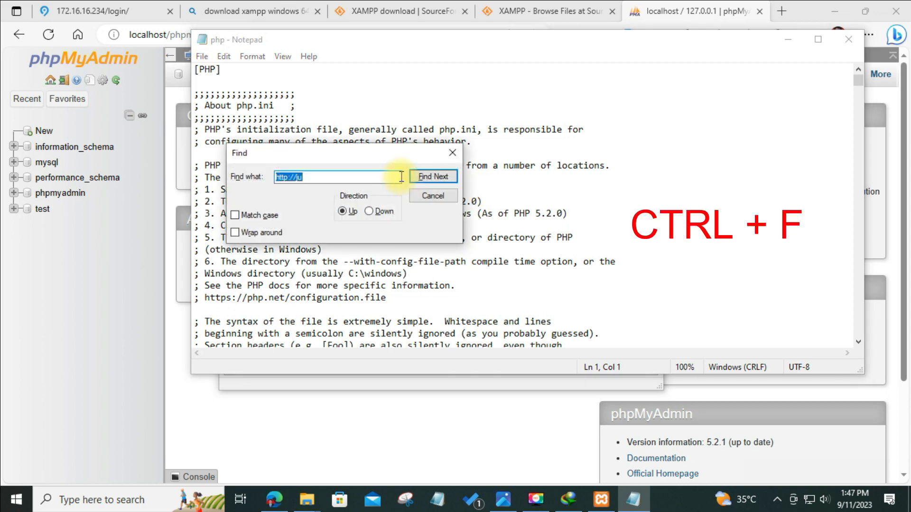
type("GD")
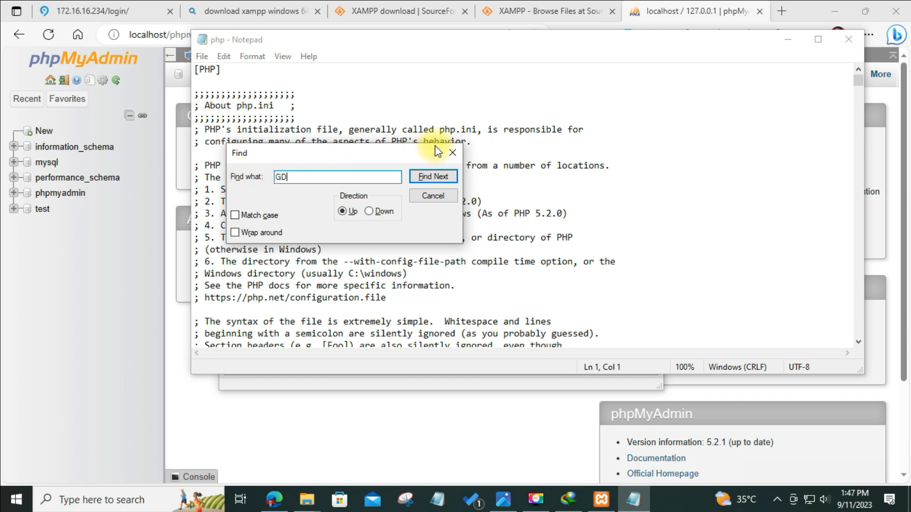
left_click(451, 152)
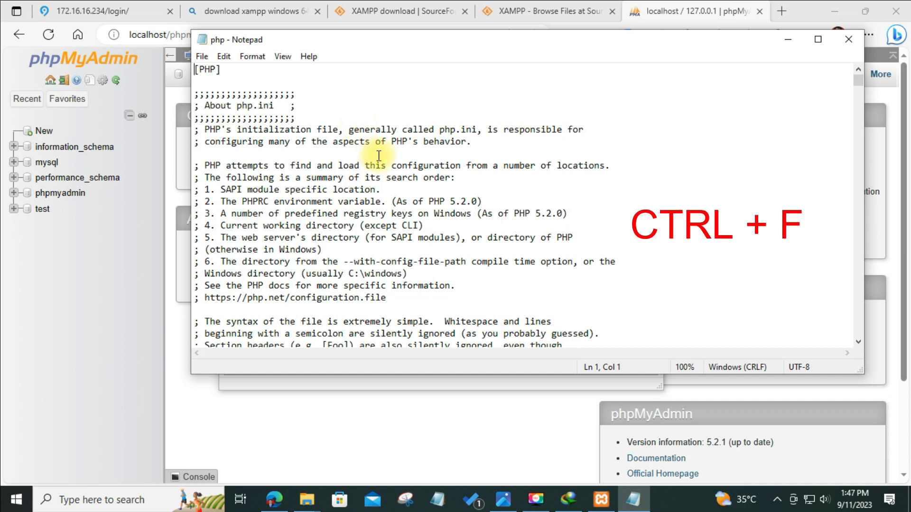
key("ctrl+f")
left_click(451, 151)
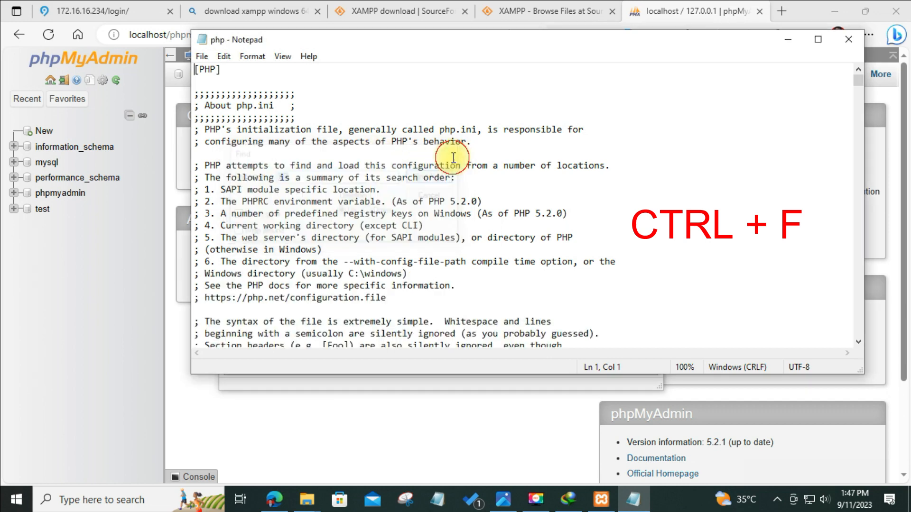
key("ctrl+f")
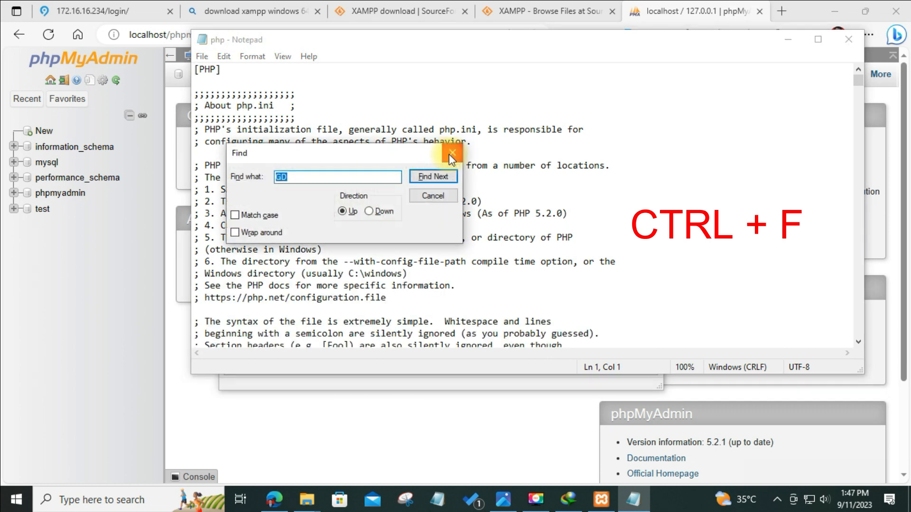
left_click(337, 179)
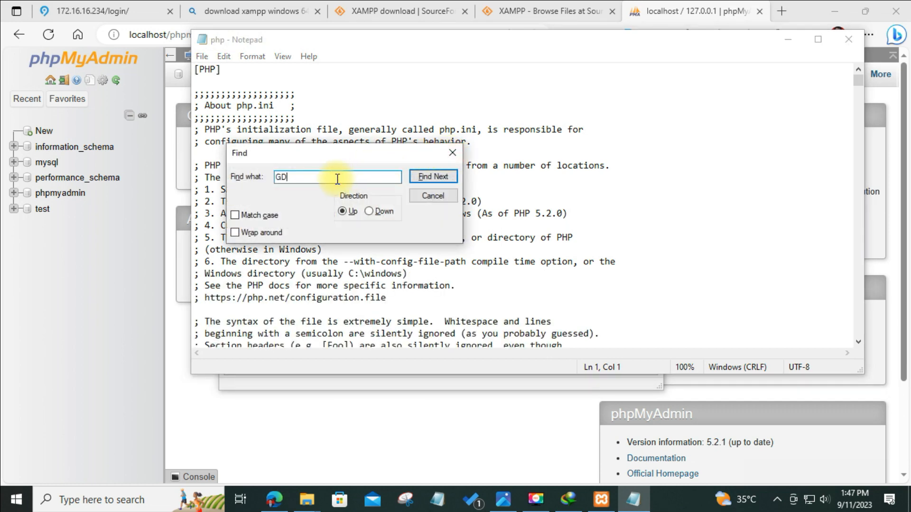
left_click(432, 176)
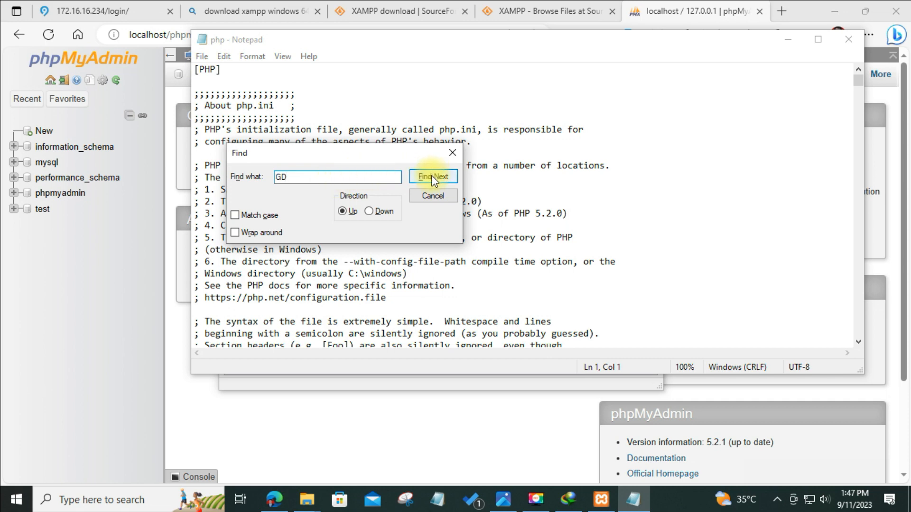
left_click(432, 177)
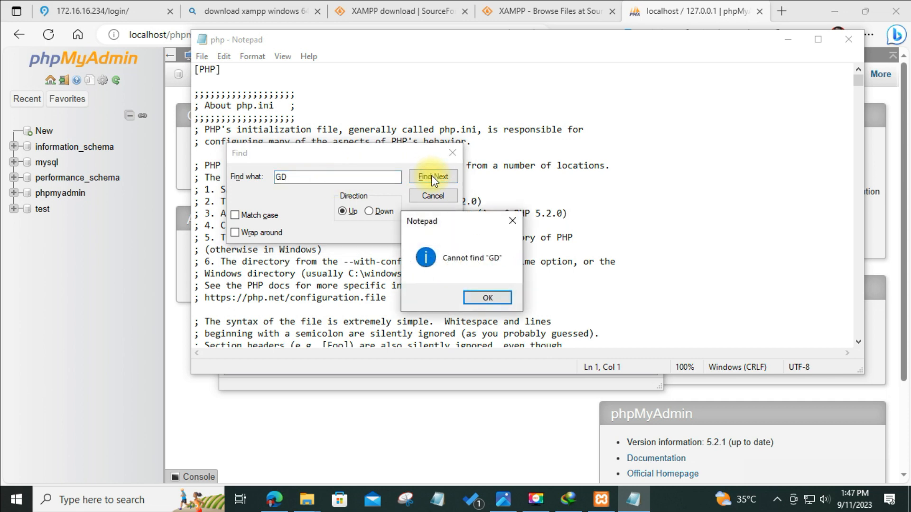
left_click(493, 296)
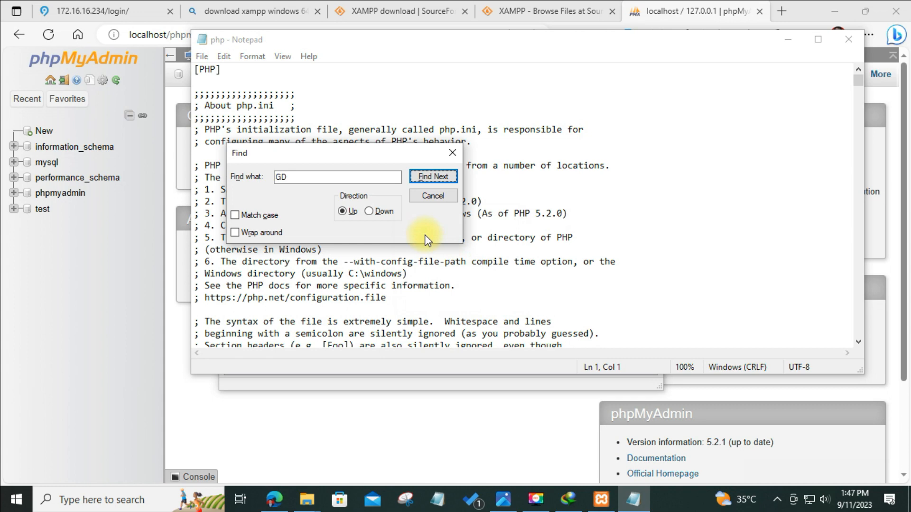
left_click(370, 212)
left_click(437, 178)
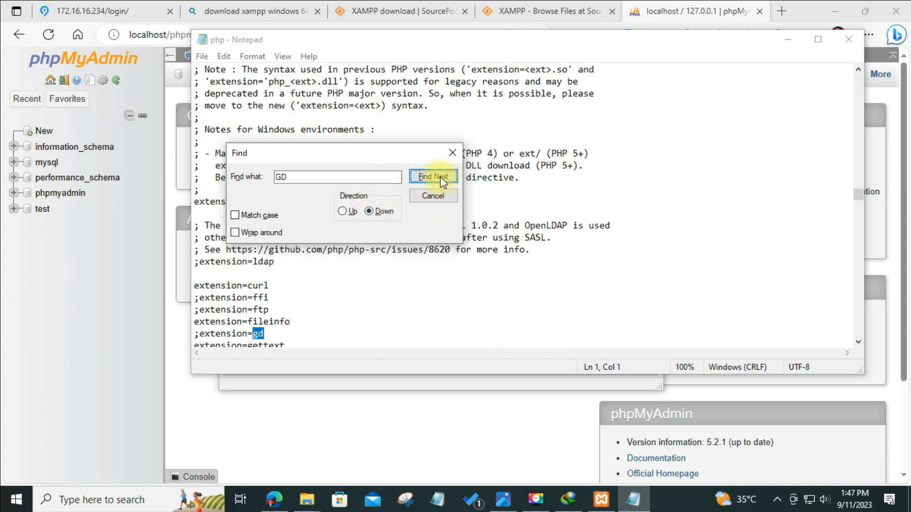
left_click_drag(405, 150, 626, 256)
- Delete the semicolon before extension=gd to enable the GD extension
left_click(243, 334)
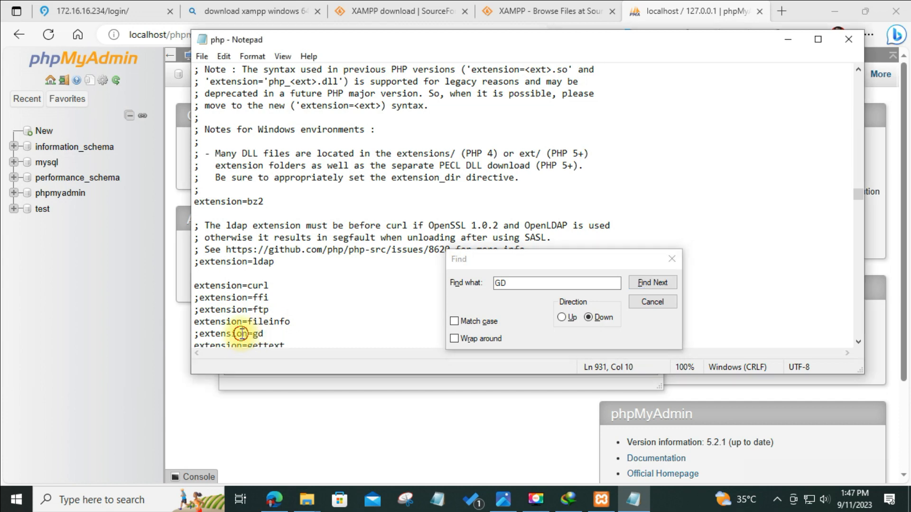
left_click(197, 334)
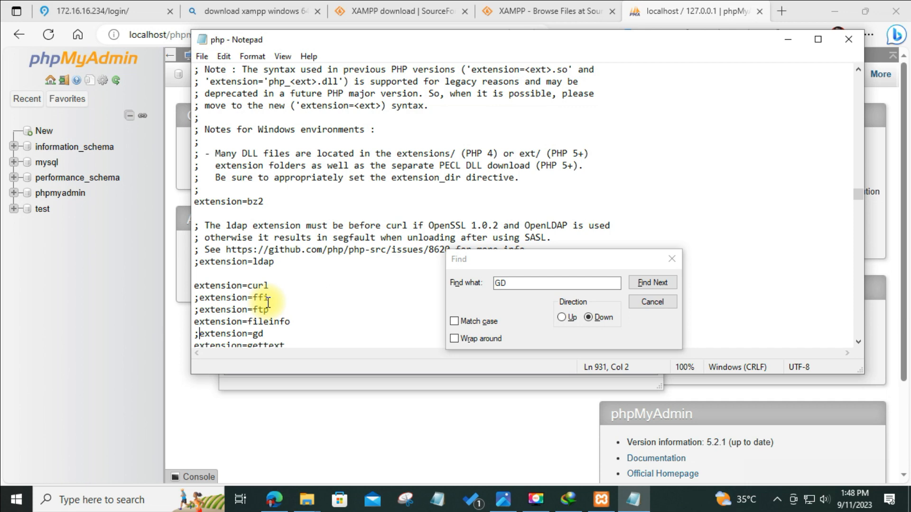
key("BackSpace")
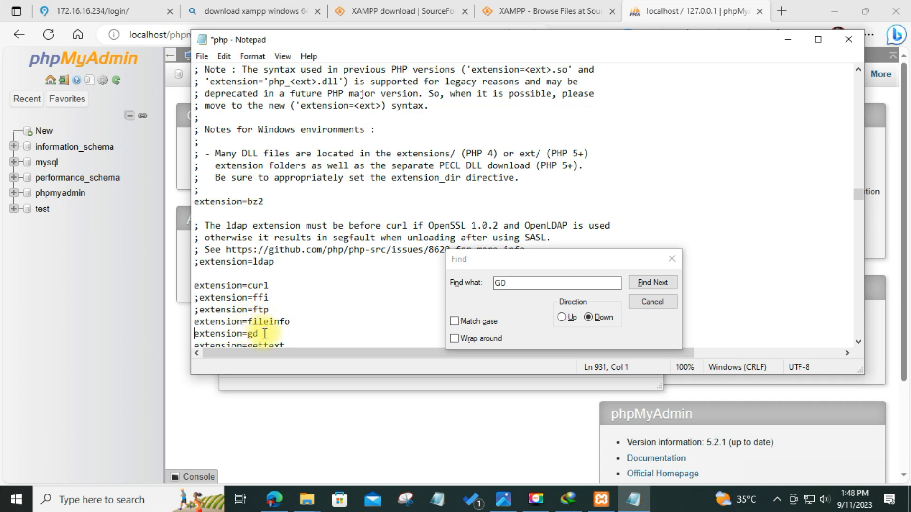
- Save the edited php.ini file
left_click(672, 259)
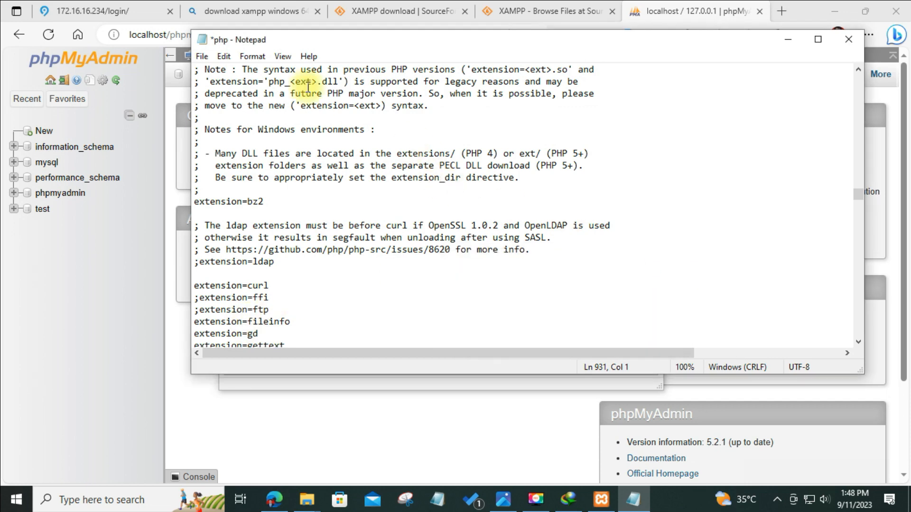
left_click(197, 55)
mouse_move(224, 56)
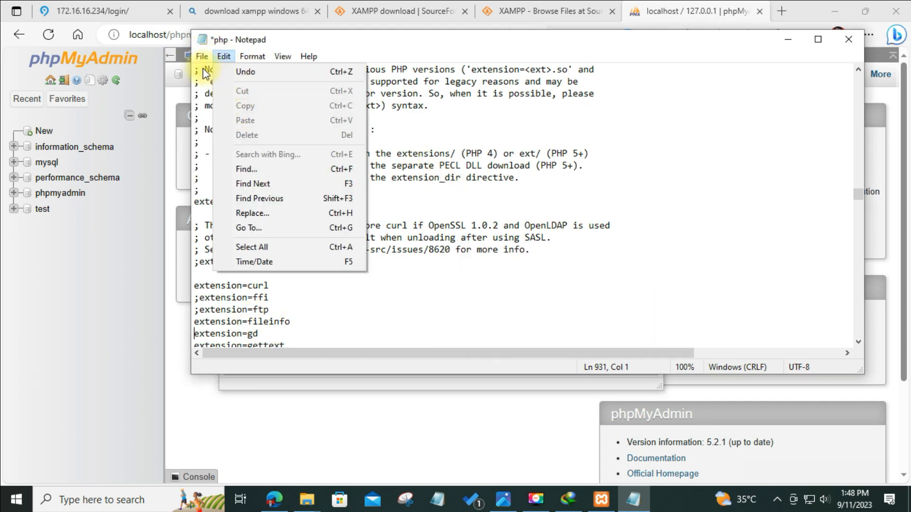
left_click(212, 117)
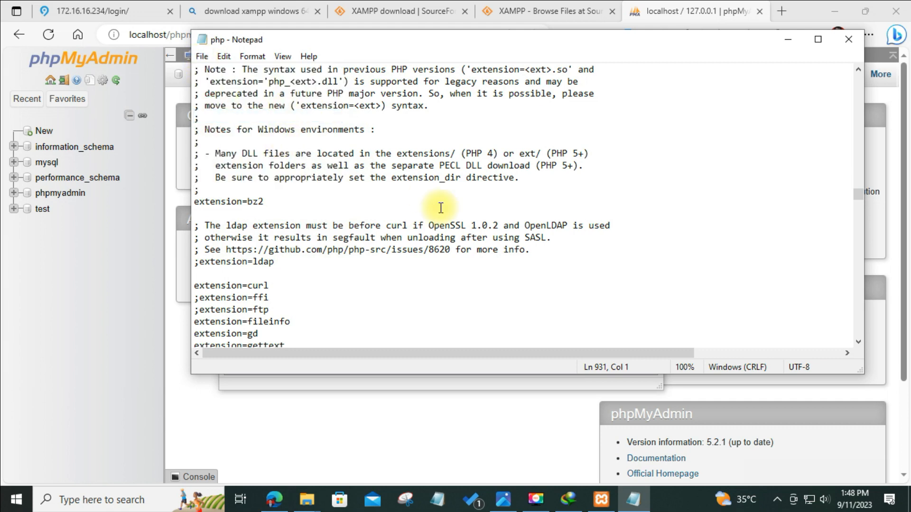
- Close Notepad, briefly start Apache, then stop both Apache and MySQL
left_click(852, 46)
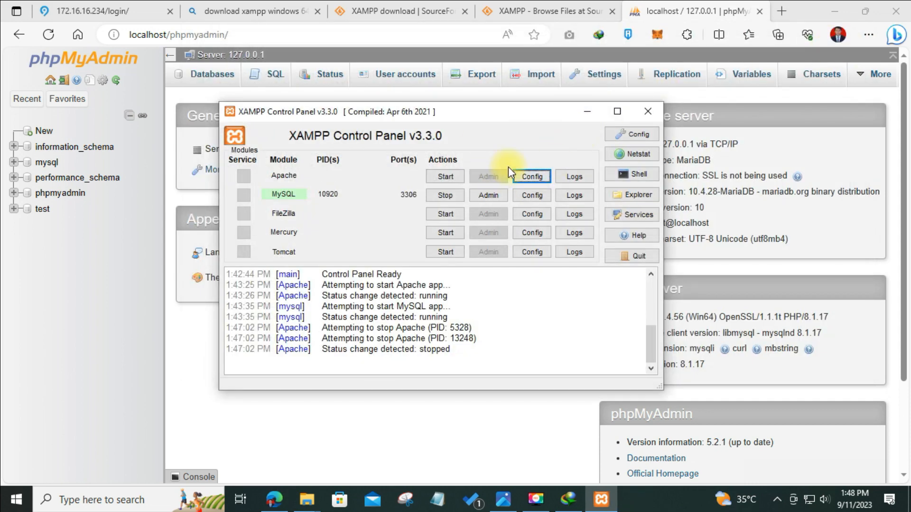
left_click(446, 177)
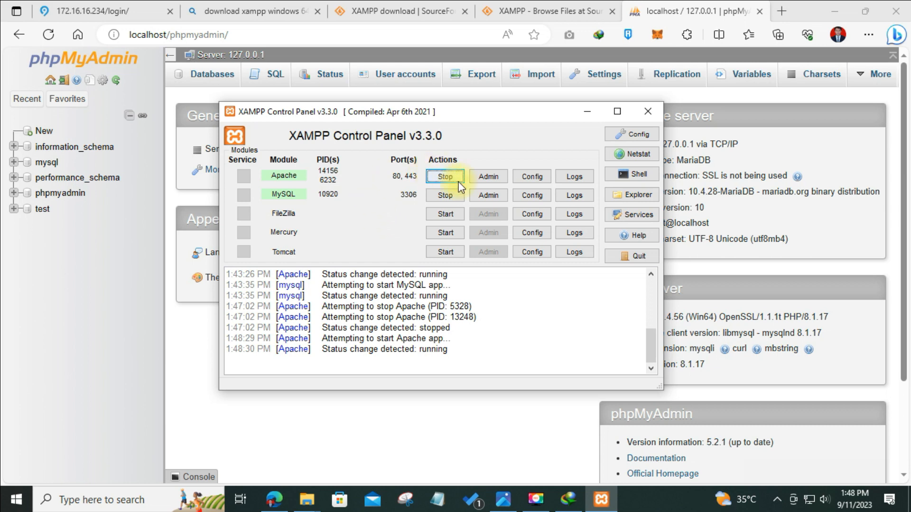
left_click(446, 176)
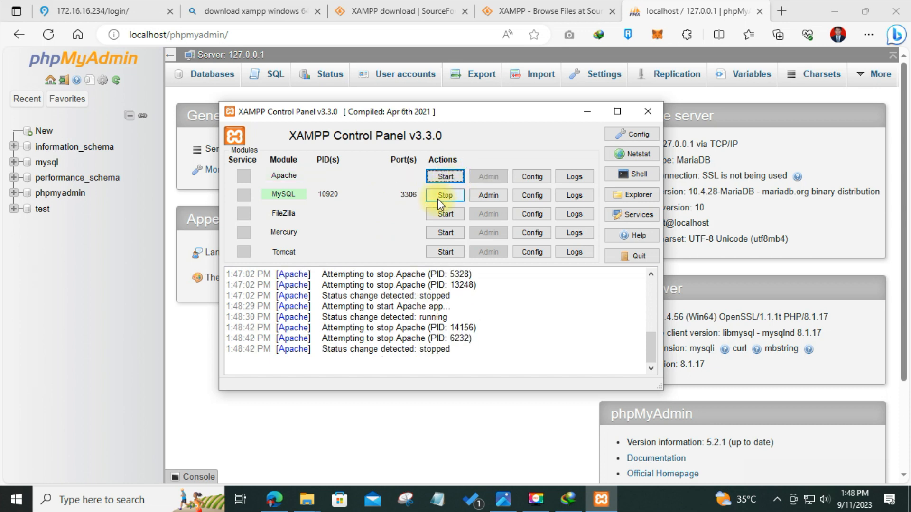
left_click(438, 197)
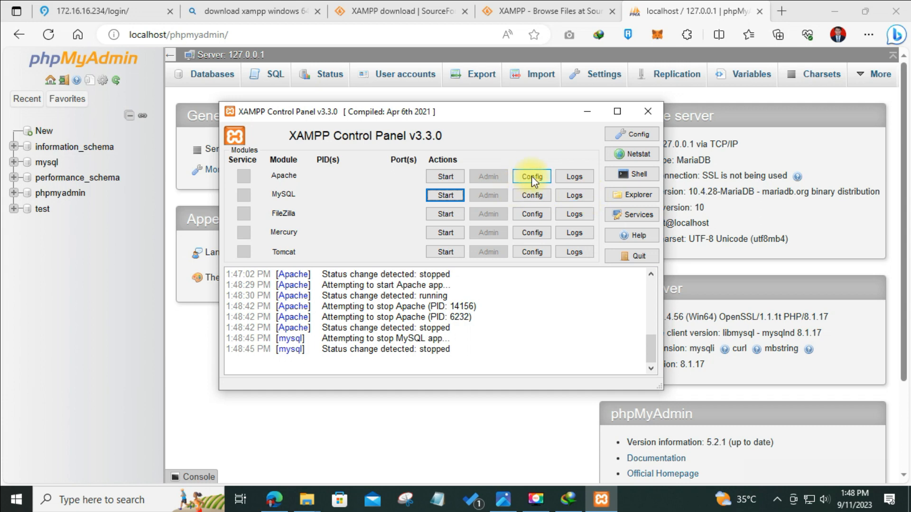
- Quit XAMPP Control Panel and dismiss the EAccessViolation application error
left_click(635, 257)
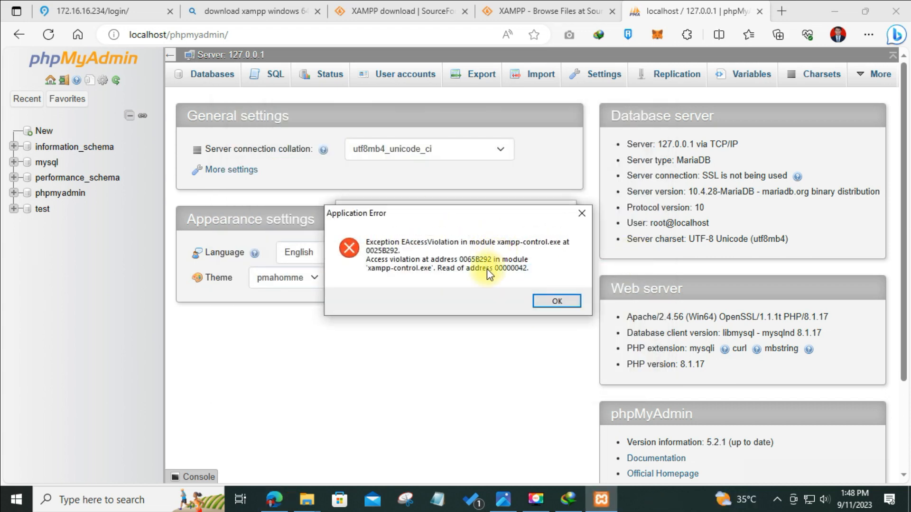
left_click(556, 302)
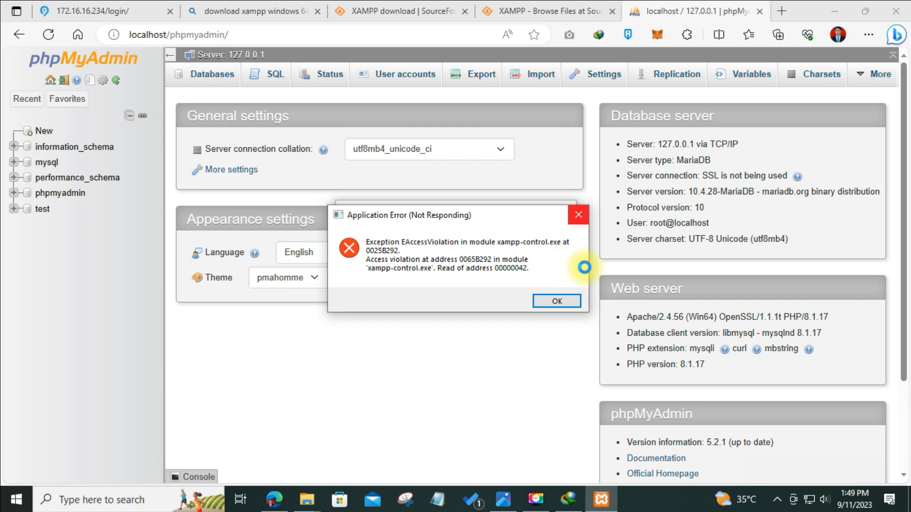
- End the frozen xampp-control task in Task Manager and return to the htdocs folder
right_click(662, 502)
left_click(699, 445)
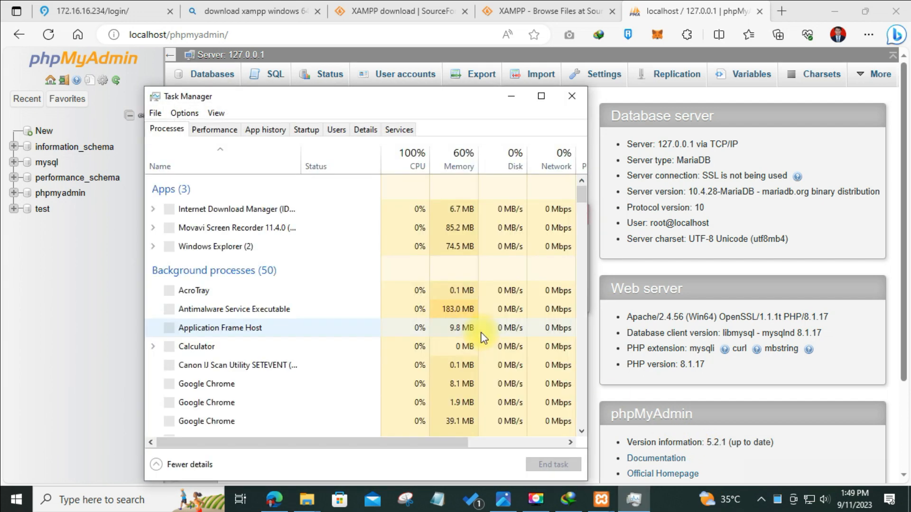
left_click(312, 320)
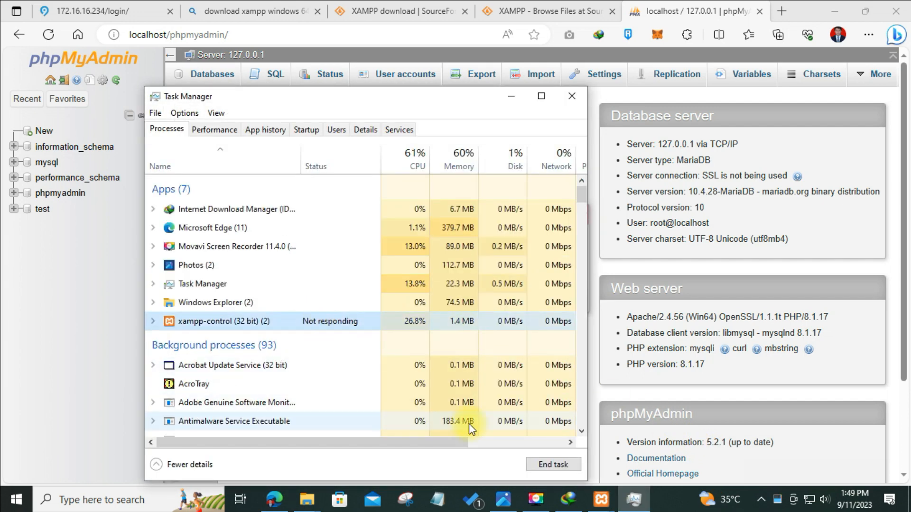
left_click(549, 460)
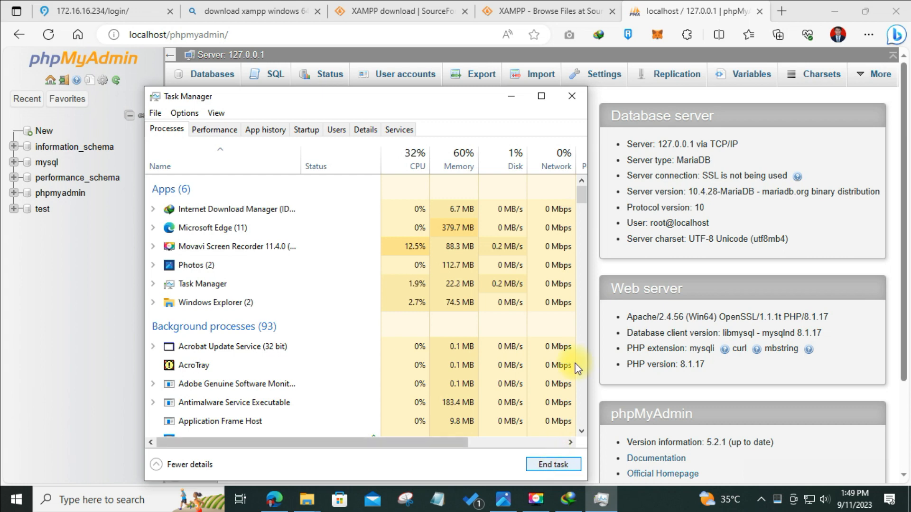
left_click(572, 96)
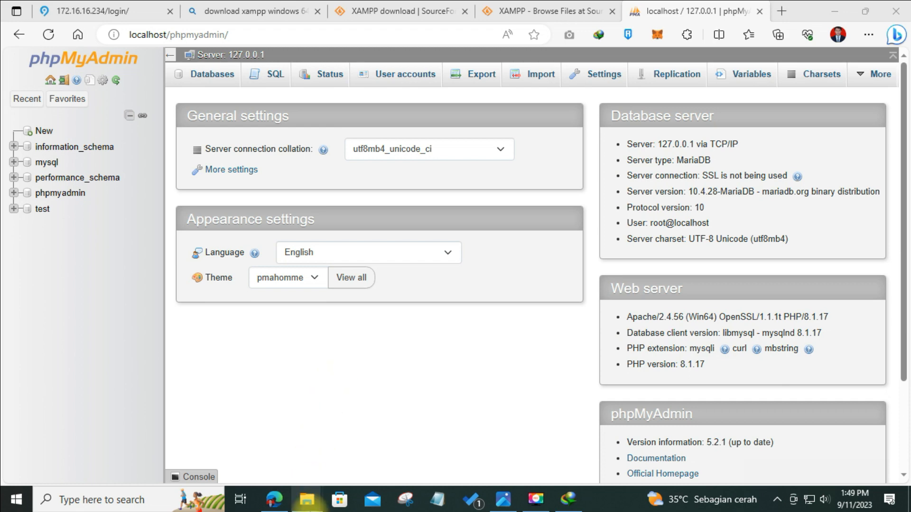
mouse_move(308, 498)
left_click(342, 453)
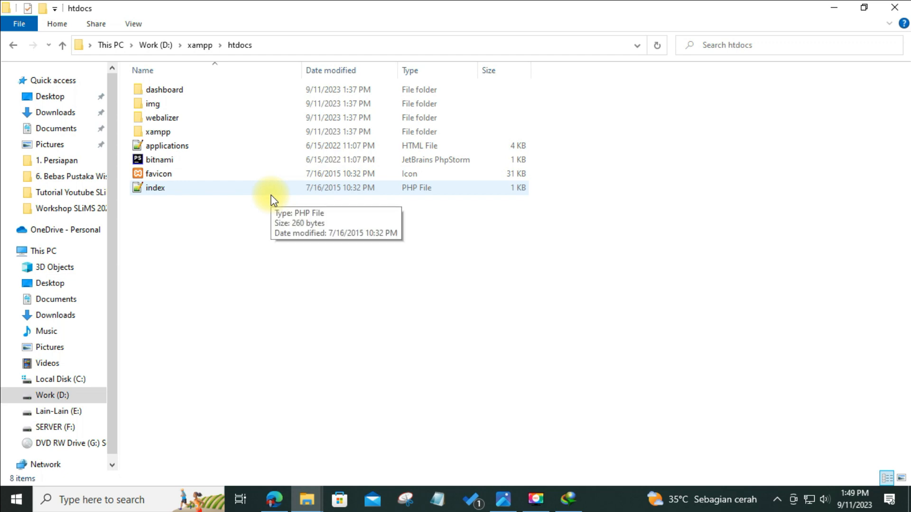
- Open D:\xampp from the Work (D:) drive and select xampp-control
left_click(50, 397)
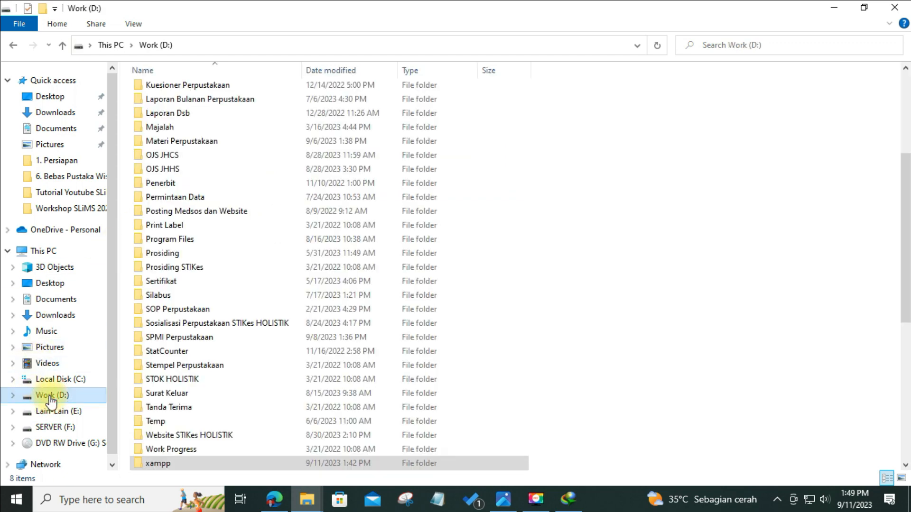
double_click(180, 463)
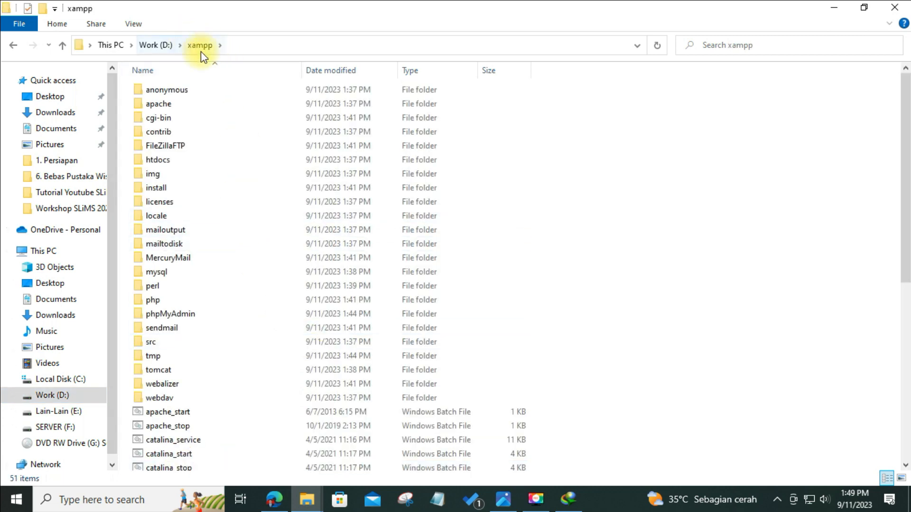
scroll(281, 402, "down", 8)
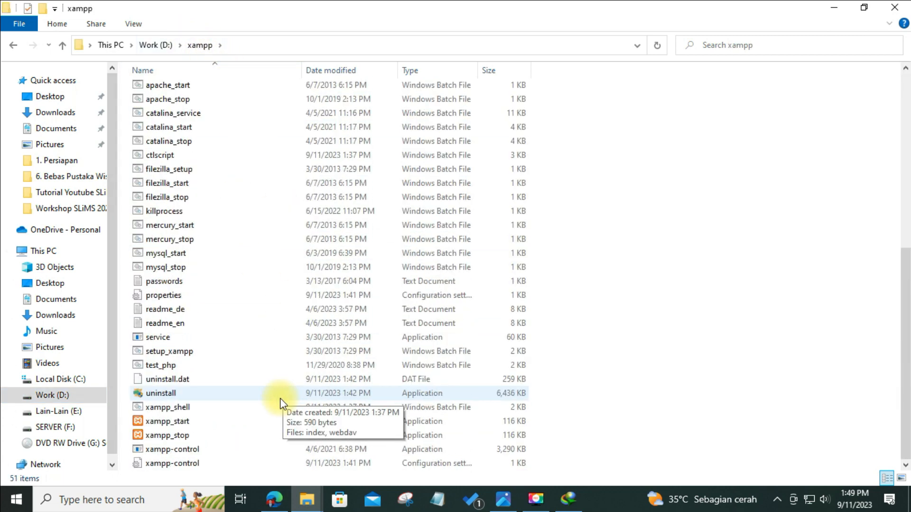
left_click(178, 453)
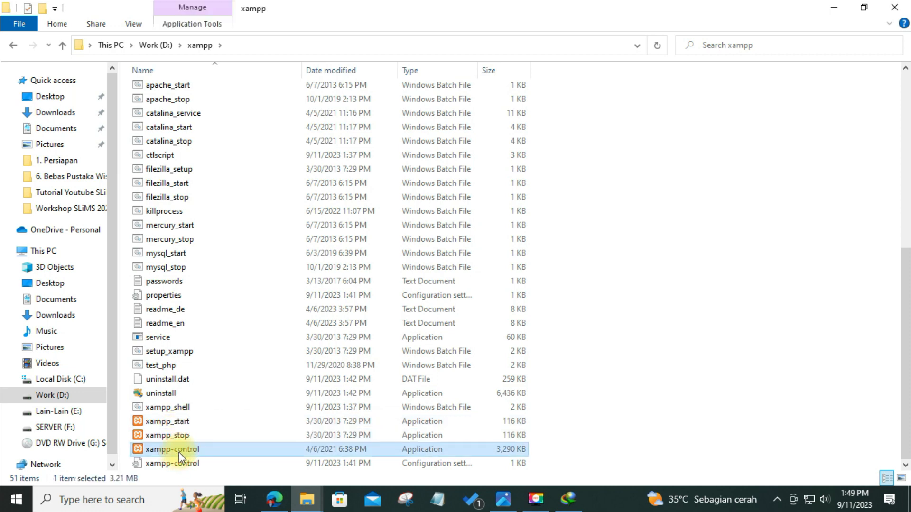
- Tick 'Run this program as an administrator' in xampp-control's Compatibility properties and apply it
right_click(178, 453)
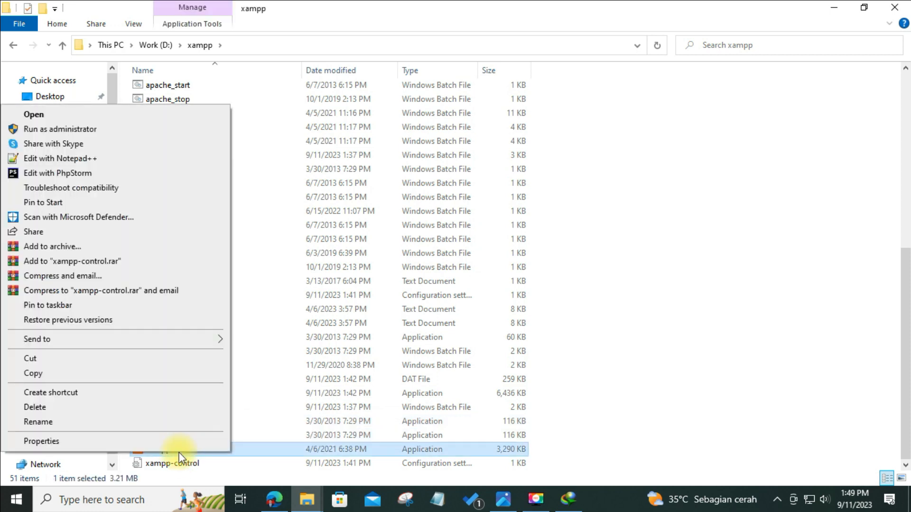
left_click(147, 442)
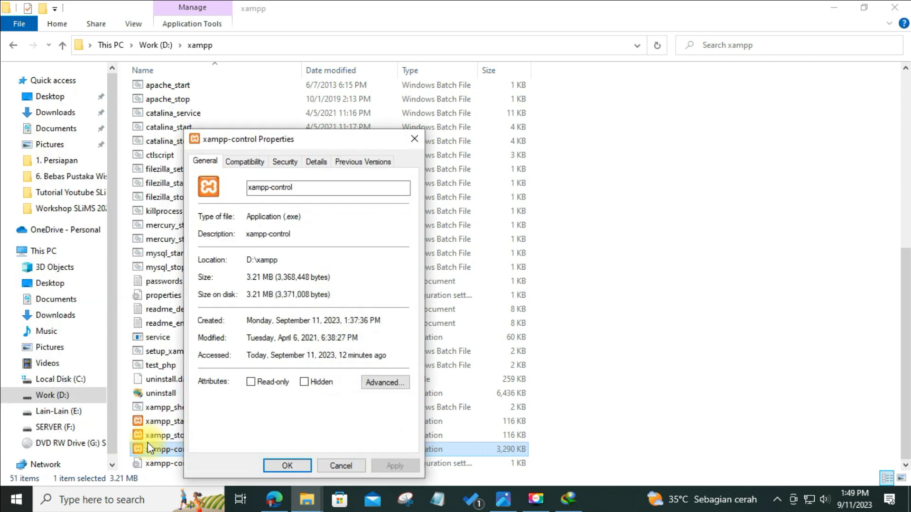
left_click(240, 163)
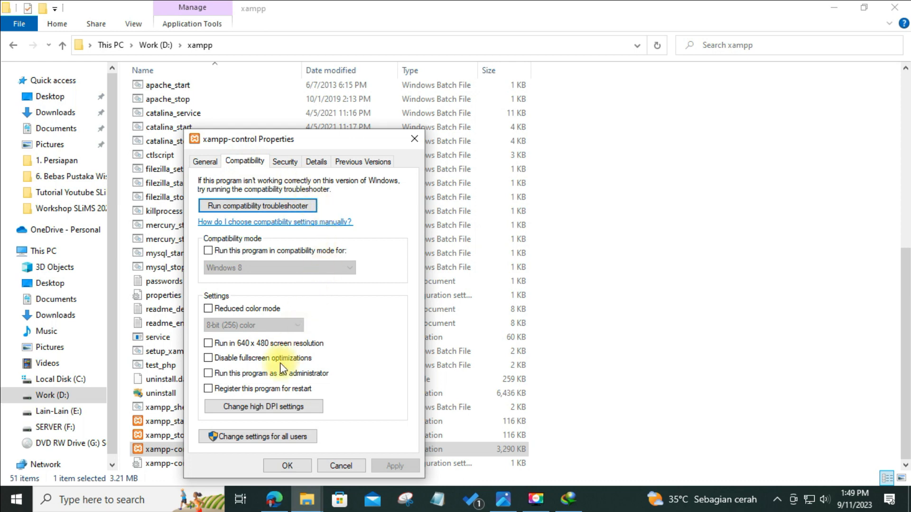
left_click(254, 375)
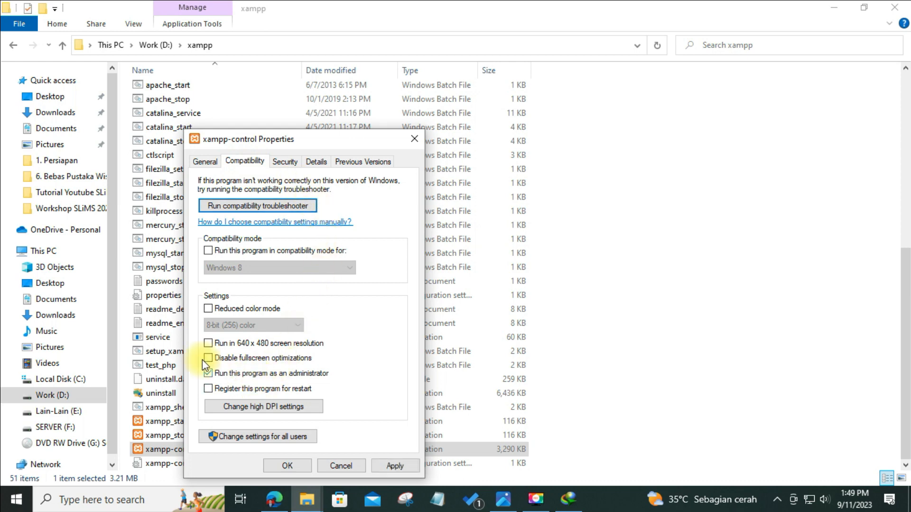
left_click(397, 466)
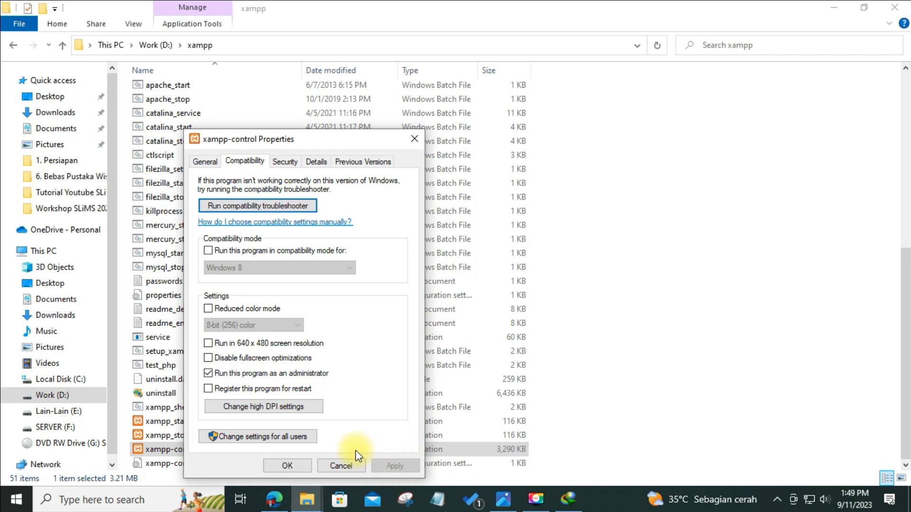
left_click(288, 466)
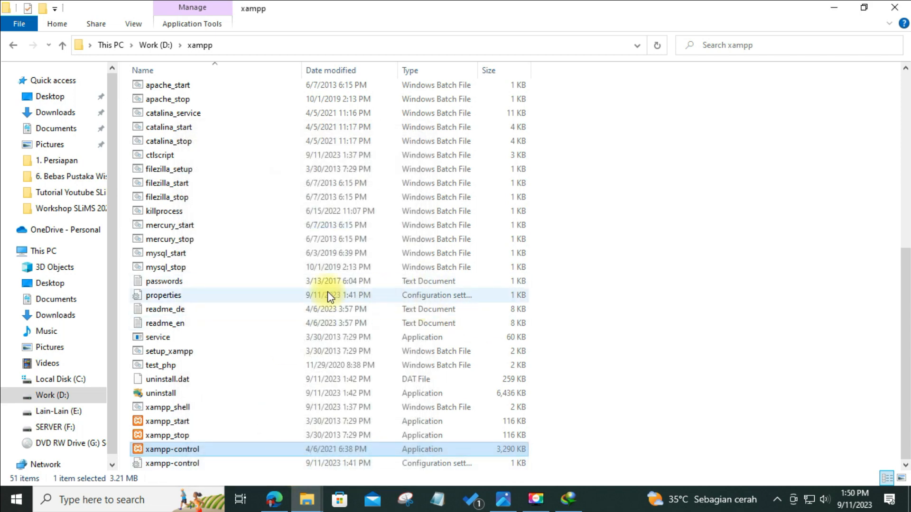
- Reopen xampp-control's Compatibility properties in D:\xampp and confirm the administrator setting with OK
left_click(49, 398)
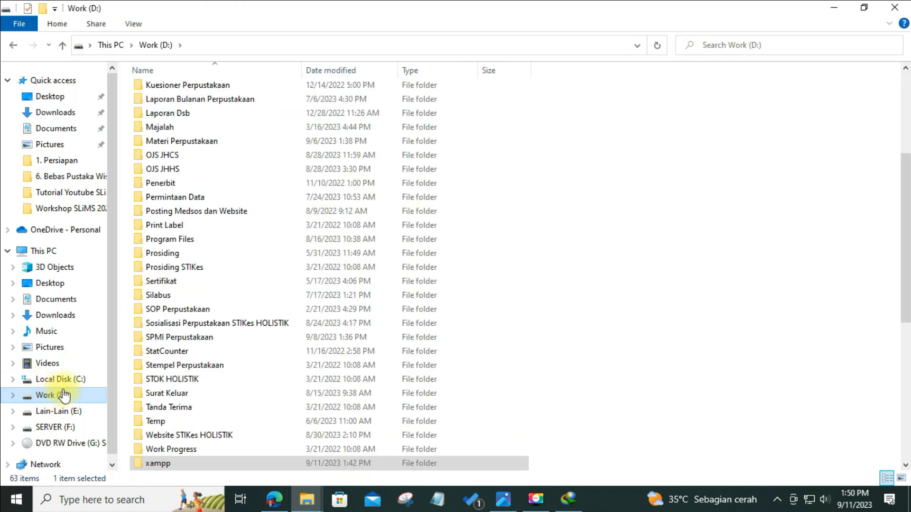
left_click(183, 467)
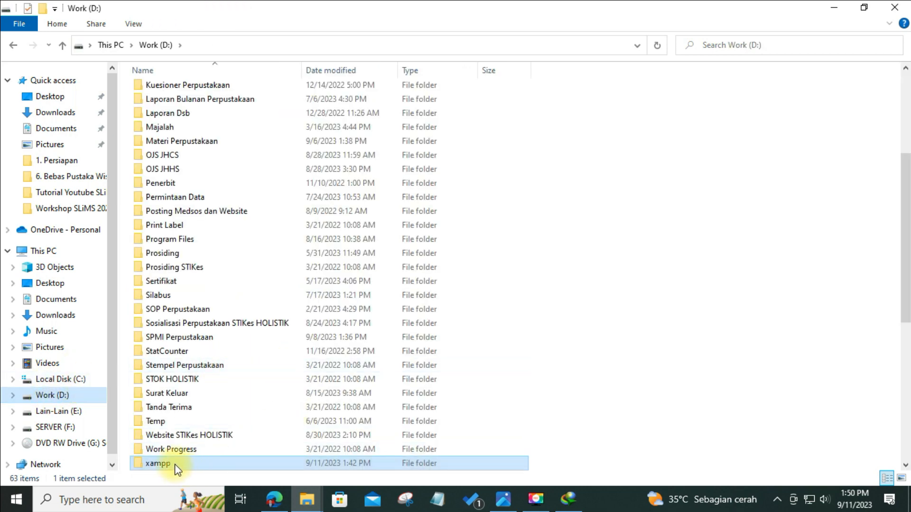
double_click(177, 468)
scroll(262, 370, "down", 8)
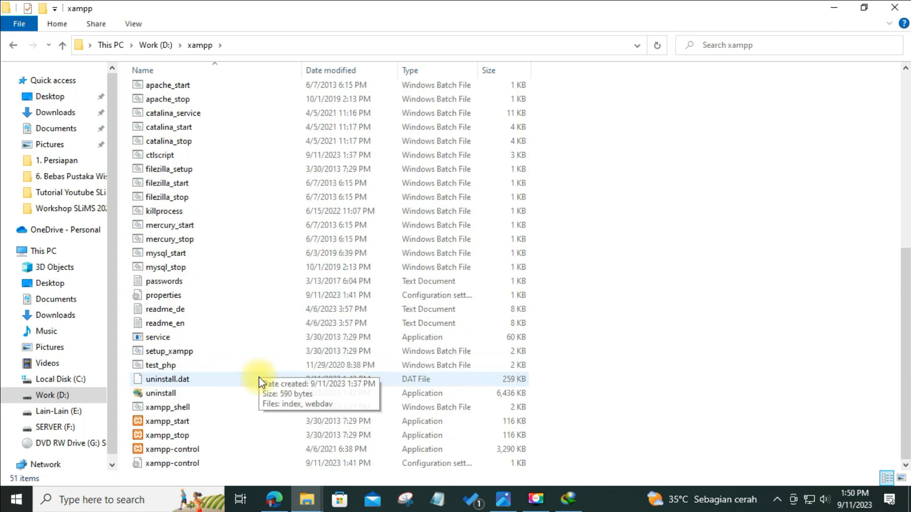
right_click(178, 449)
left_click(165, 439)
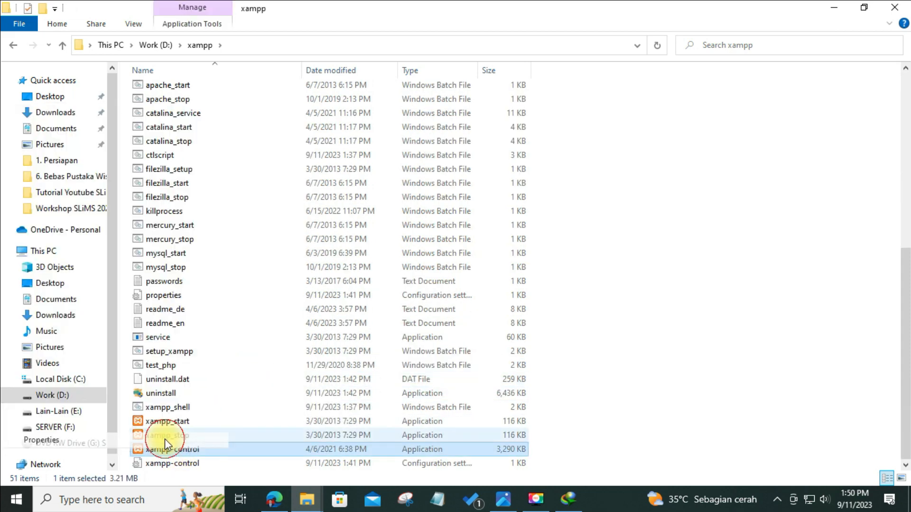
left_click(252, 164)
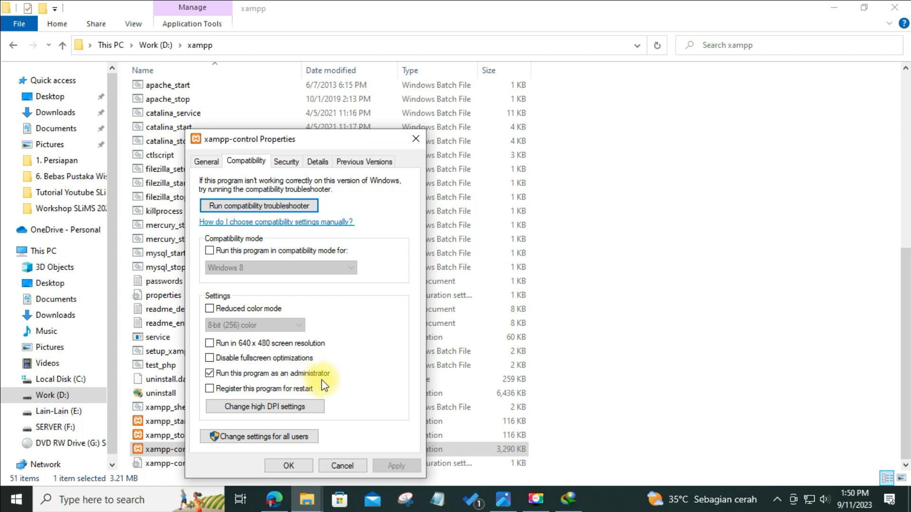
left_click(287, 465)
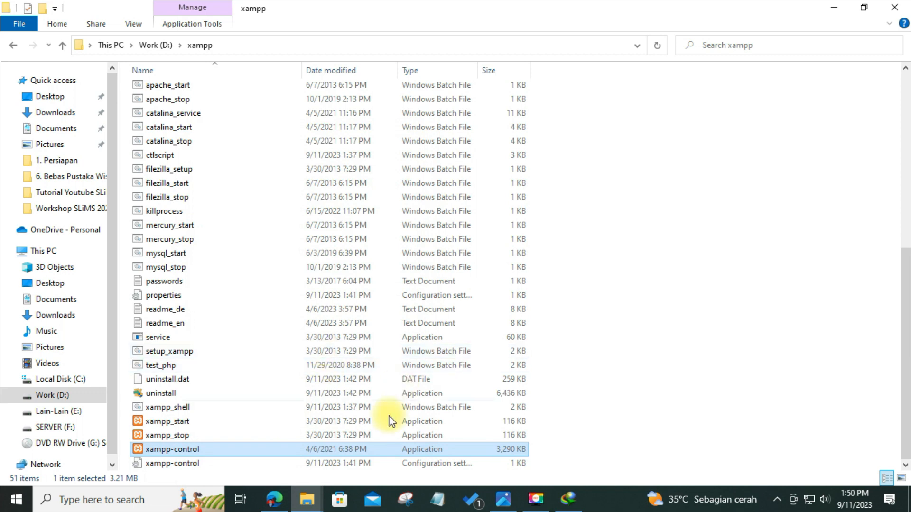
- Launch xampp-control as administrator and start Apache and MySQL
double_click(179, 450)
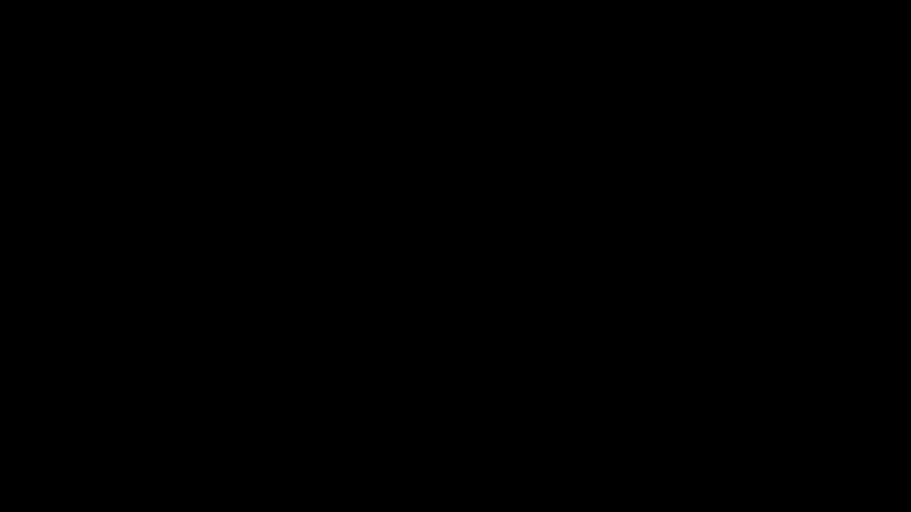
left_click(411, 345)
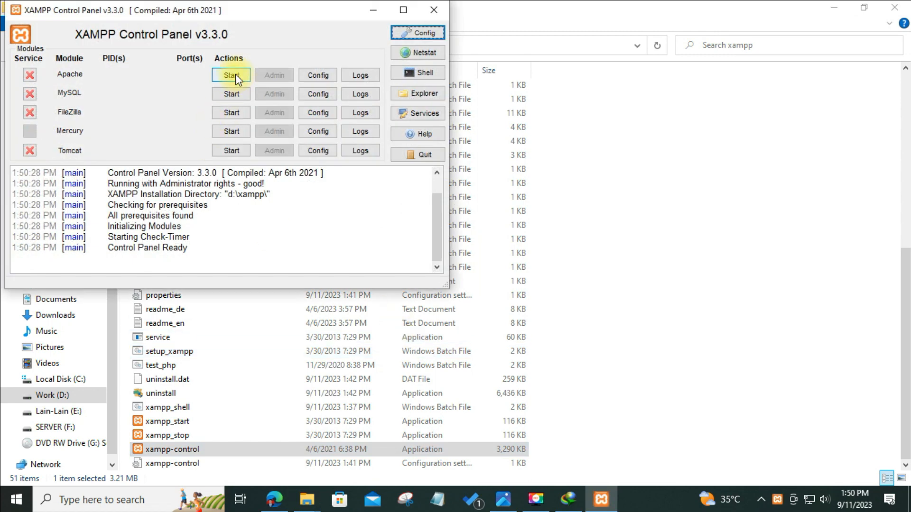
left_click(235, 74)
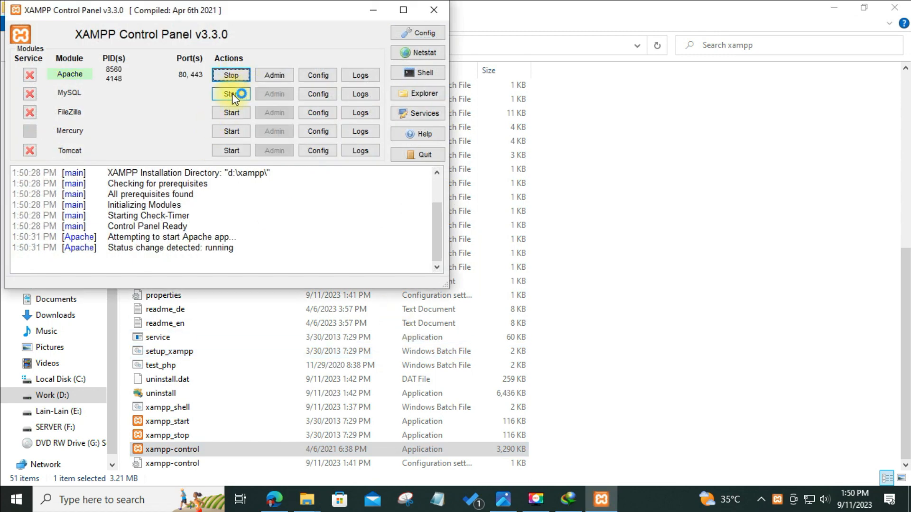
left_click(230, 94)
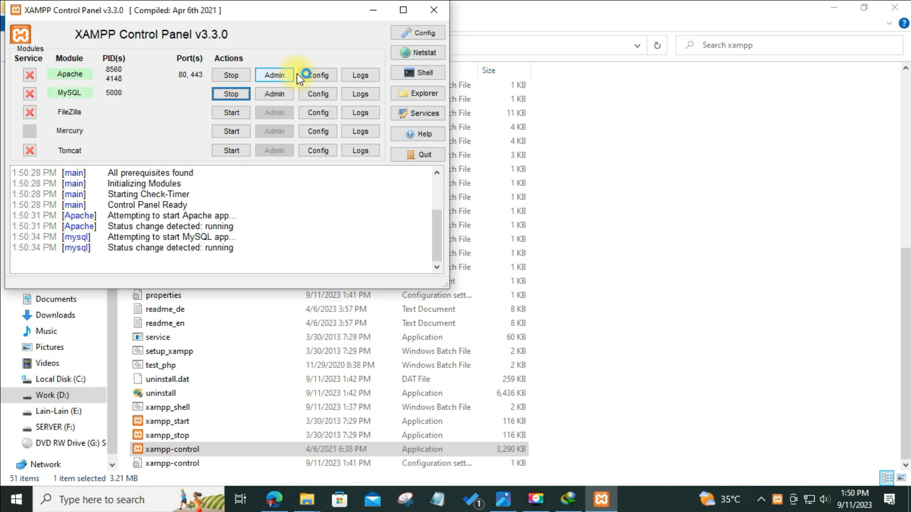
- Quit the control panel, leaving Apache and MySQL running
left_click(419, 156)
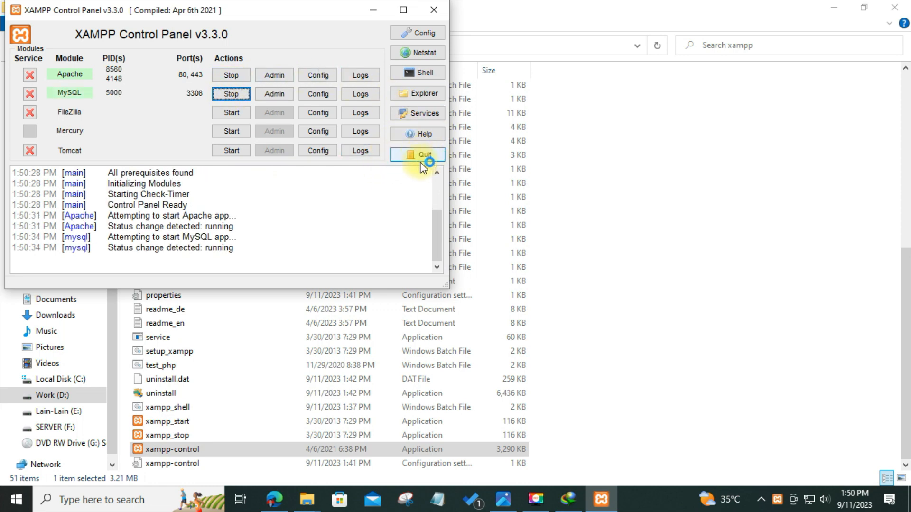
left_click(418, 157)
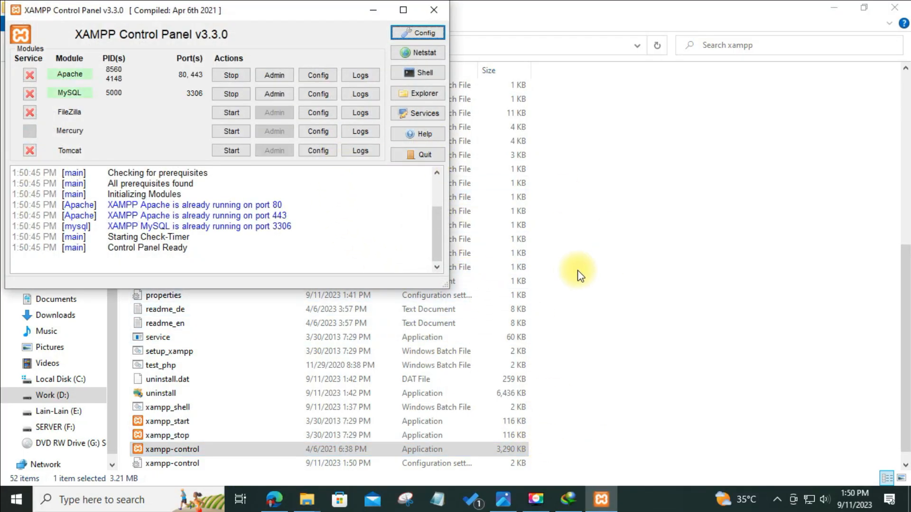
left_click_drag(229, 11, 391, 75)
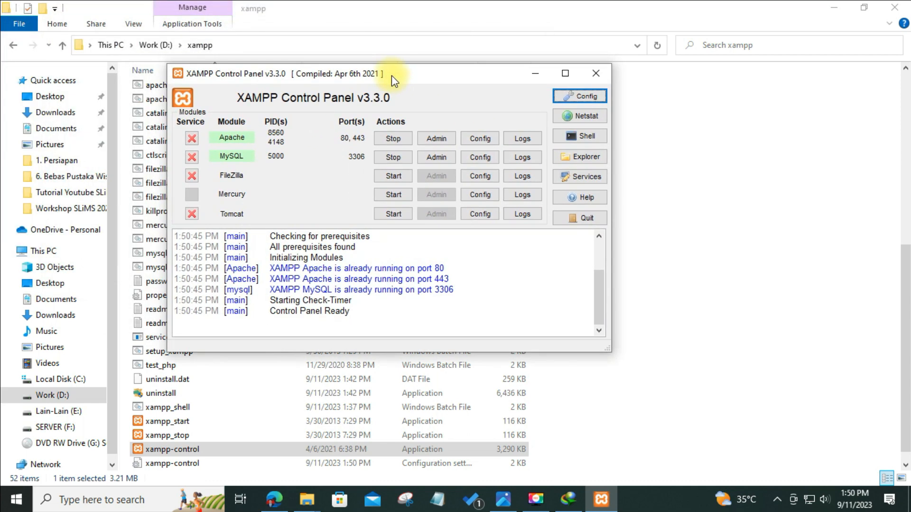
left_click(596, 74)
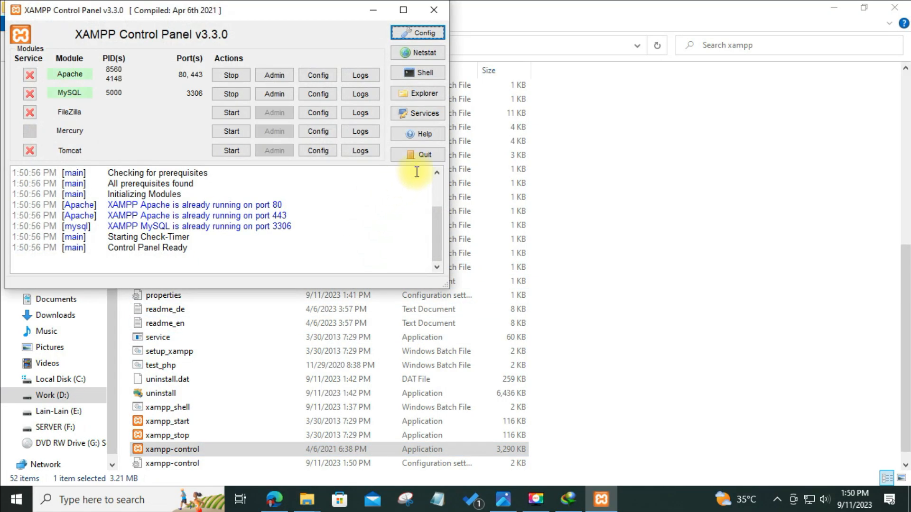
left_click(425, 156)
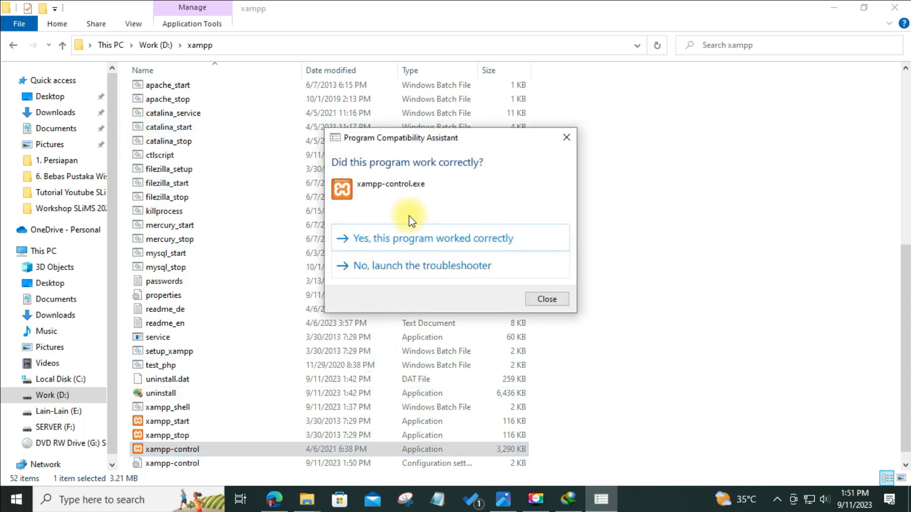
- Confirm xampp-control worked correctly, then advance to the DOWNLOAD SOURCE CODE SLIMS slide
left_click(422, 239)
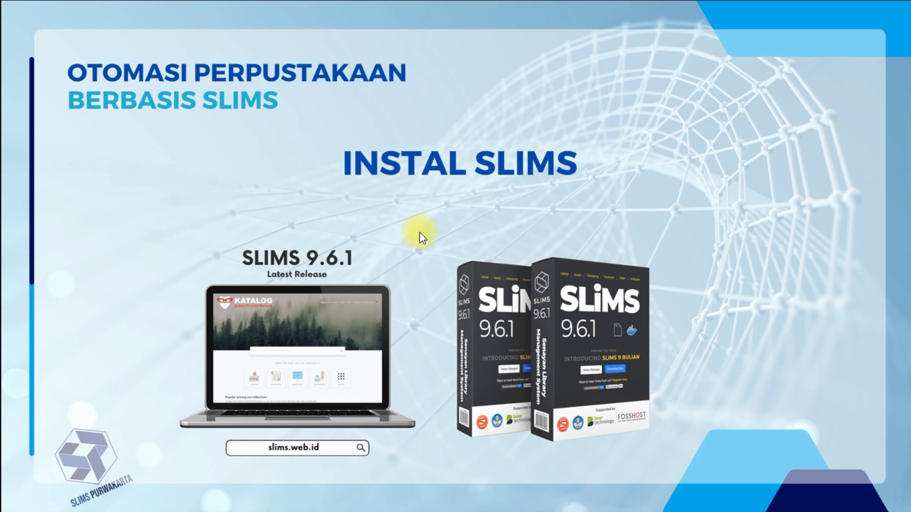
key("Right")
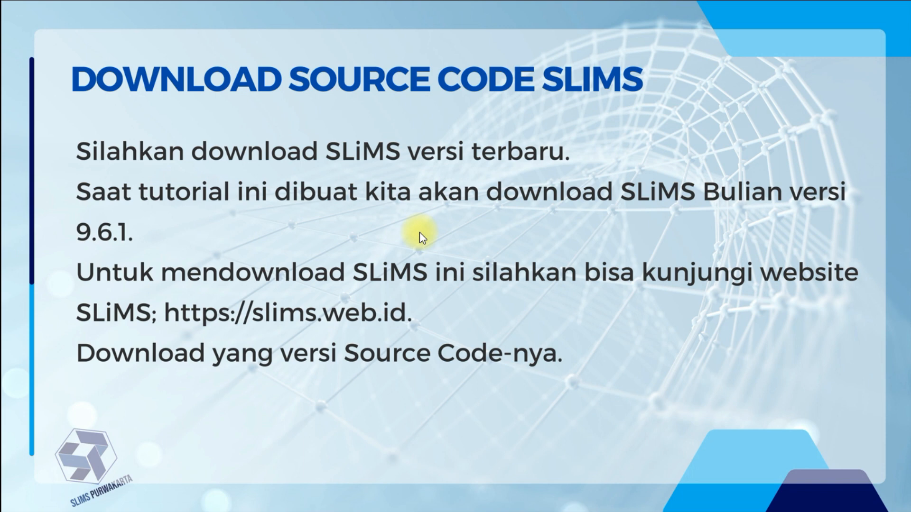
key("alt+Tab")
key("alt+Tab")
key("alt+Tab")
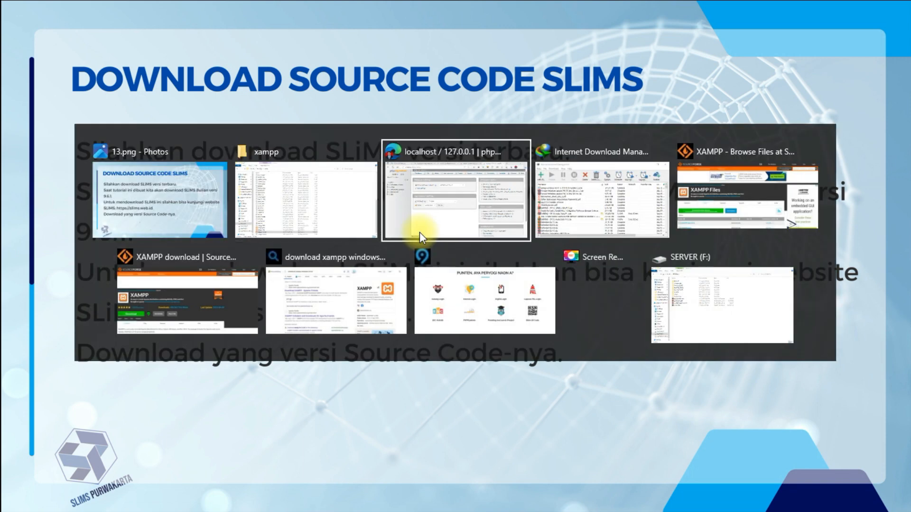
- Load slims.web.id in Edge and request the slims9_bulian-9.6.1.zip (49.02 MB) source code download
key("alt+Tab")
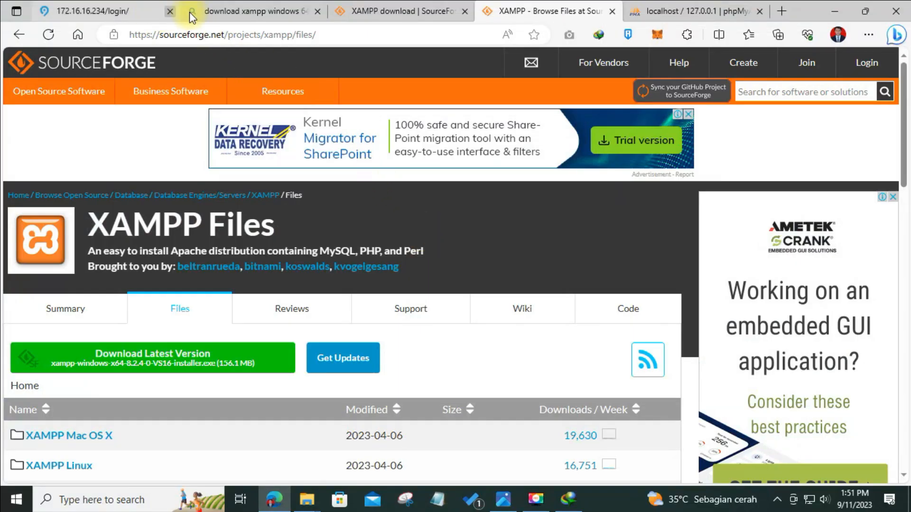
left_click(214, 11)
left_click(178, 34)
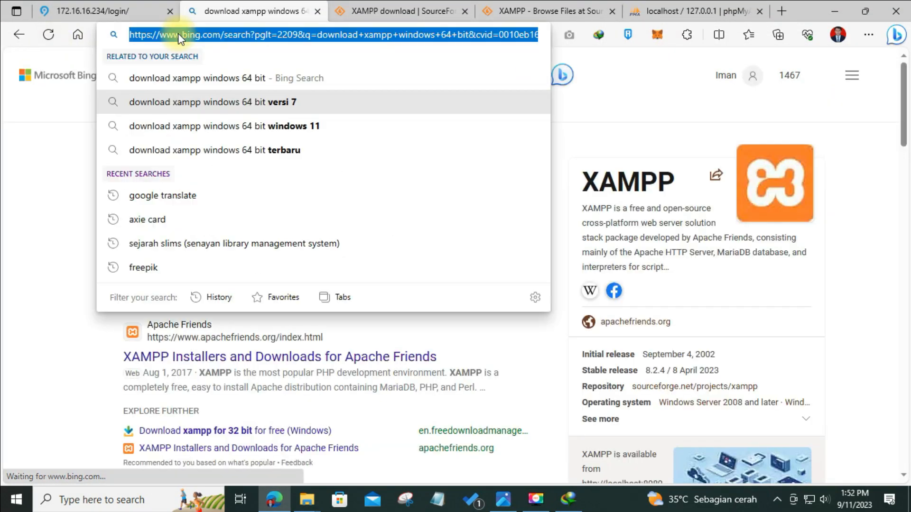
type("s;li")
key("BackSpace")
key("BackSpace")
key("BackSpace")
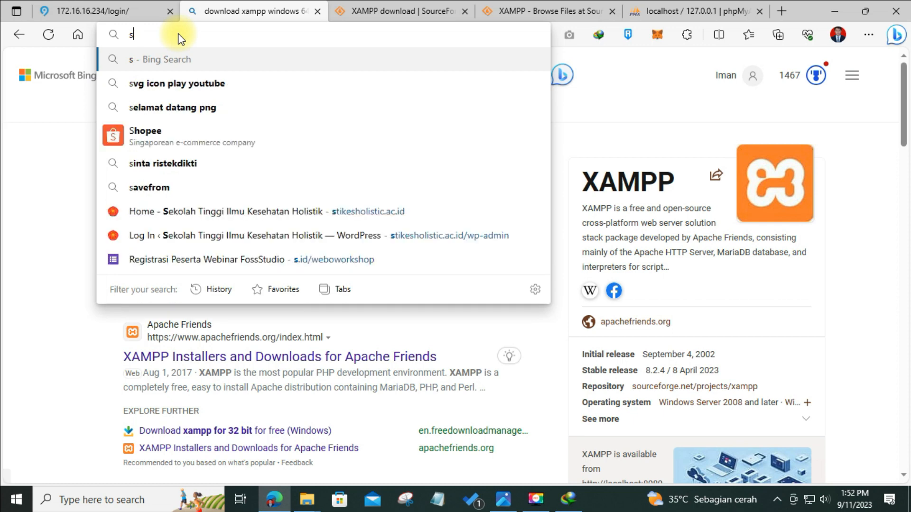
type("lims")
key("Return")
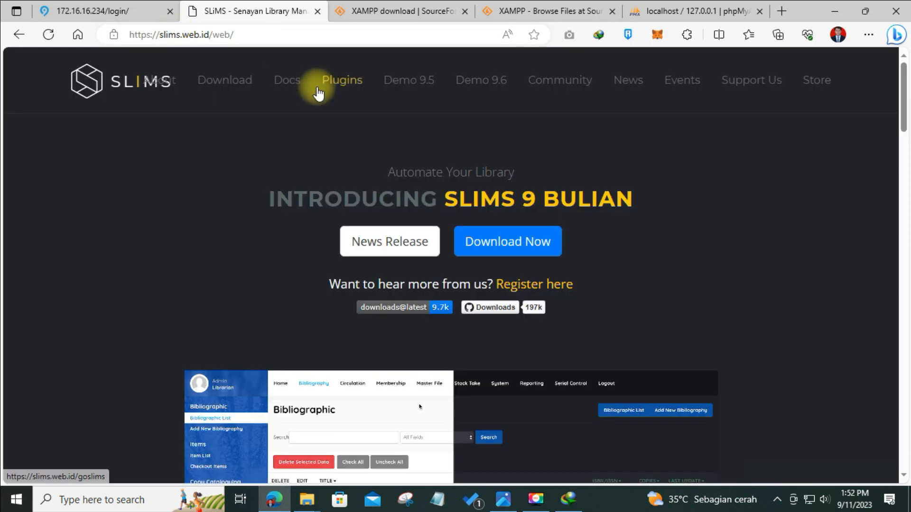
left_click(237, 85)
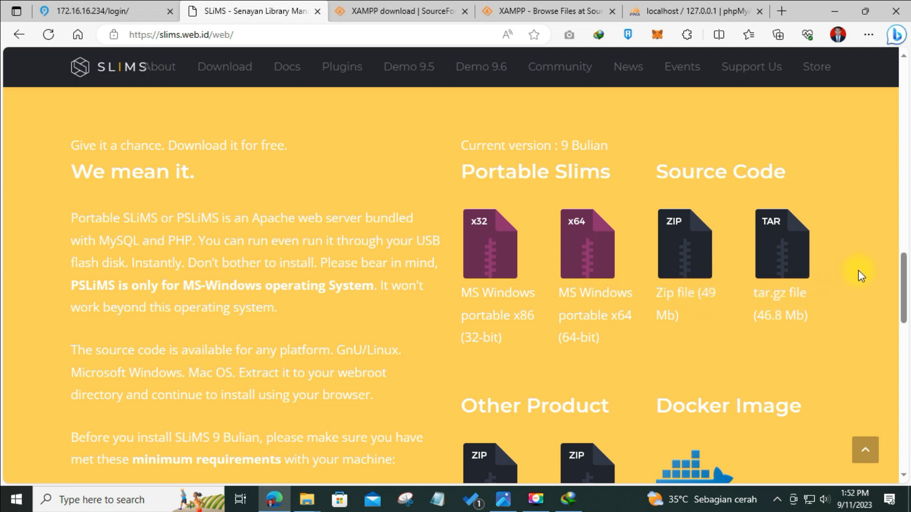
left_click(684, 255)
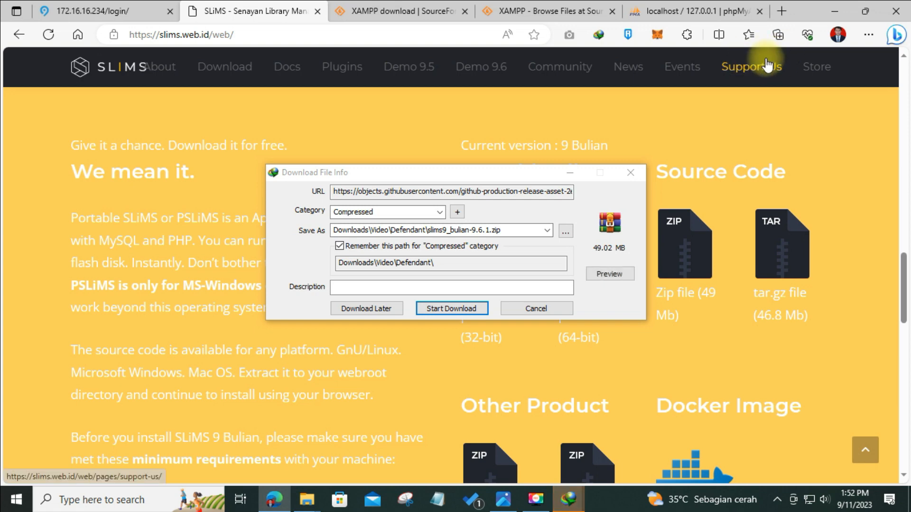
- Start the 49.02 MB slims9_bulian-9.6.1.zip download, then open its containing folder from Internet Download Manager
left_click(451, 309)
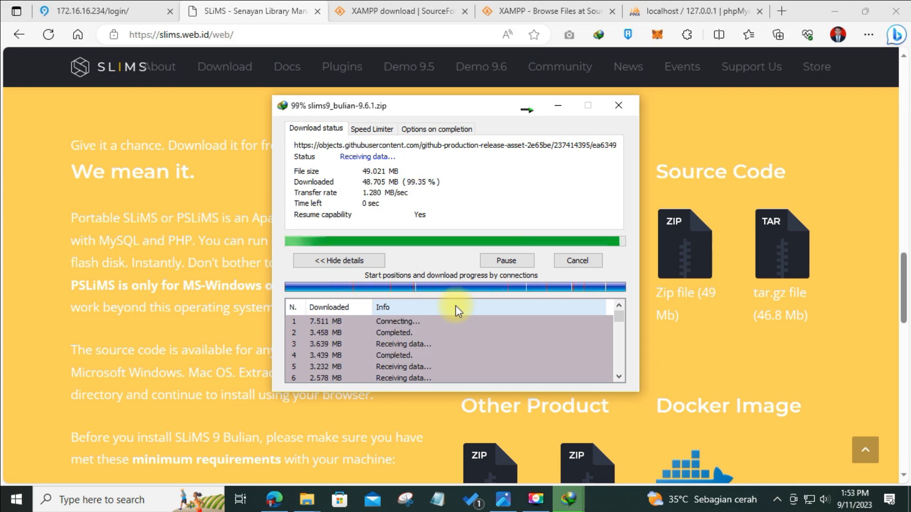
left_click(564, 501)
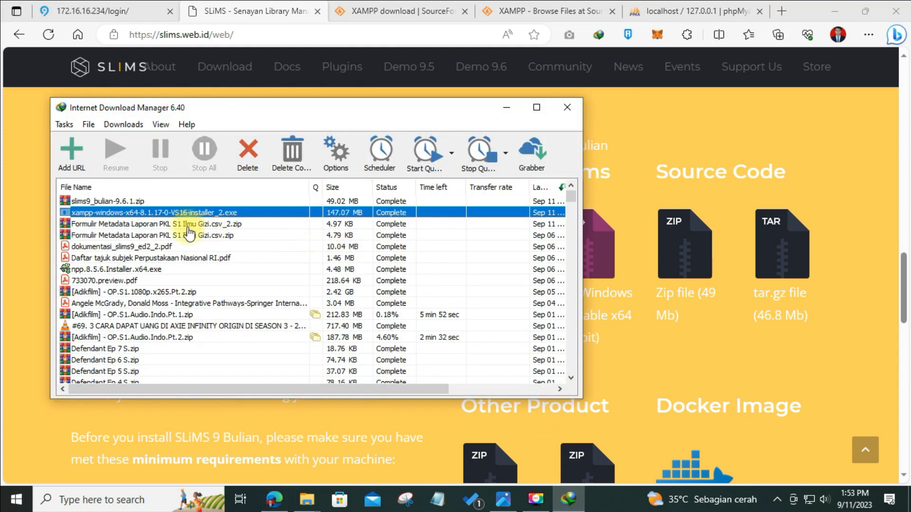
left_click(142, 201)
right_click(143, 207)
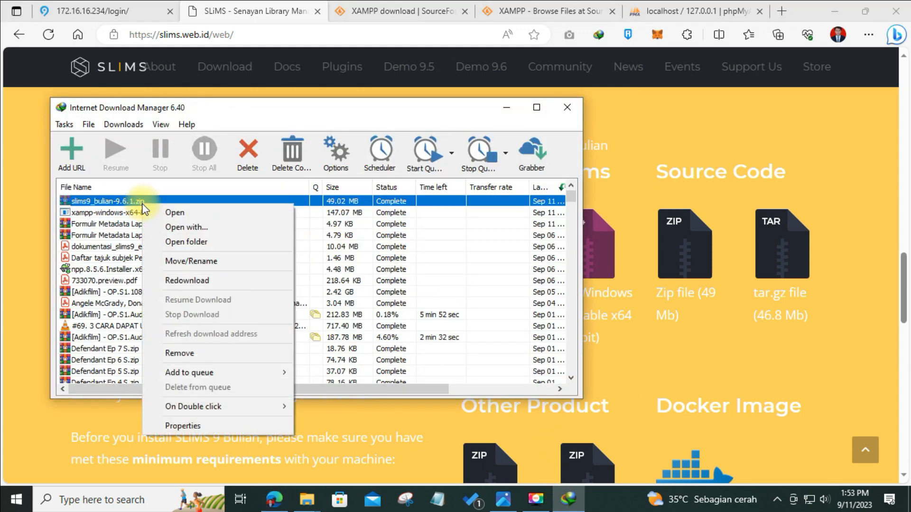
left_click(182, 243)
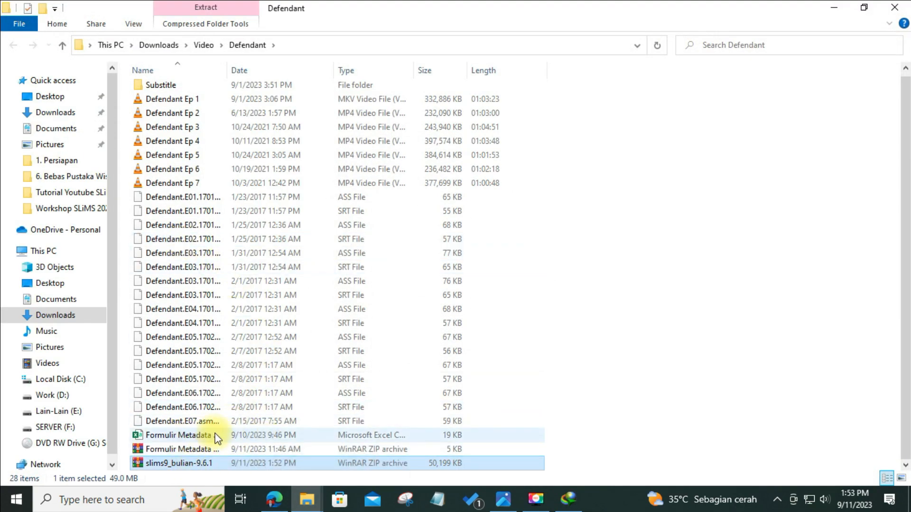
- Paste the SLiMS archive into Downloads, then show the 'Copy Source Code SLiMS ke Folder HTDOCS' slide
left_click(57, 112)
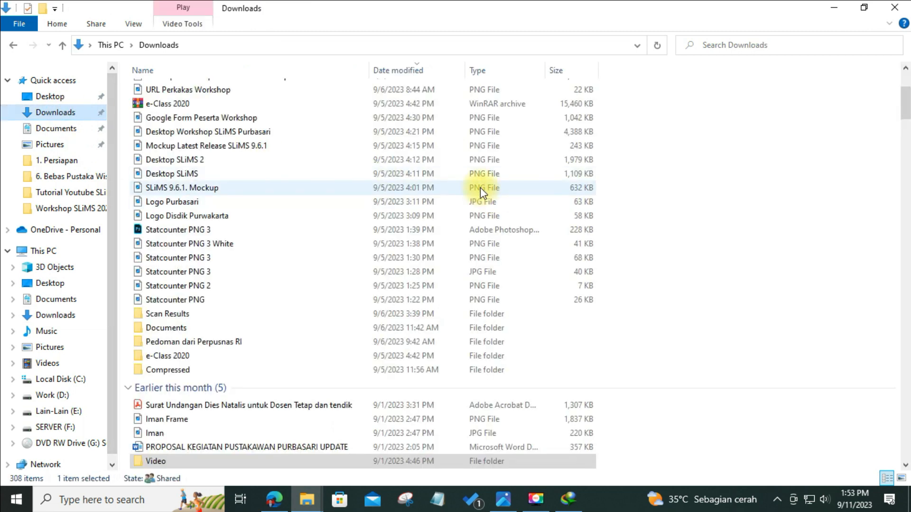
key("ctrl+v")
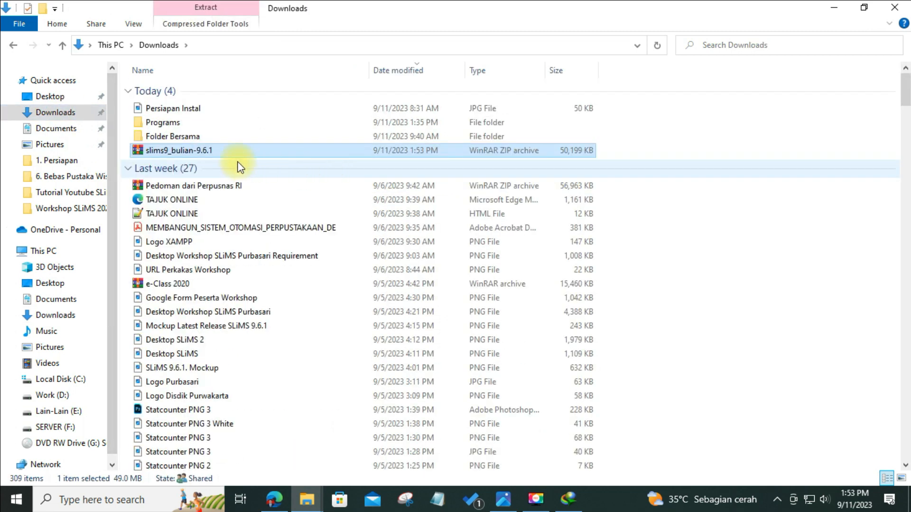
left_click(296, 140)
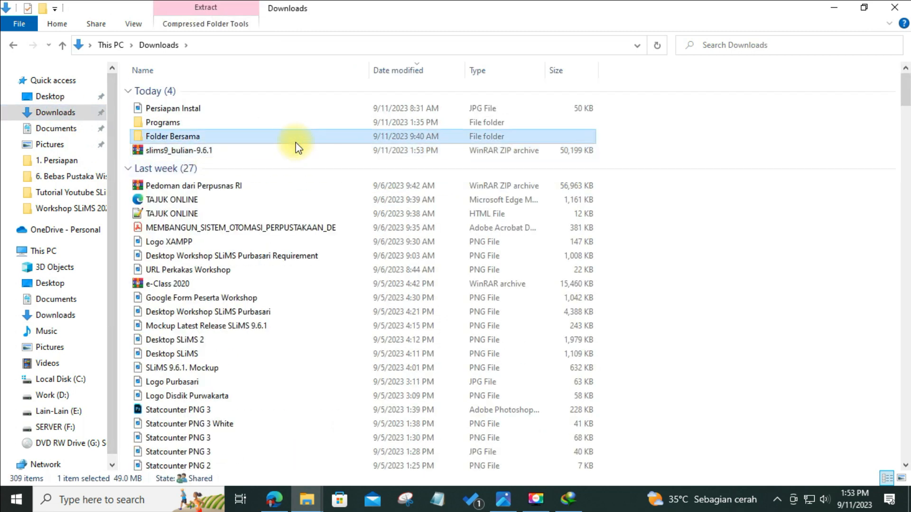
left_click(268, 155)
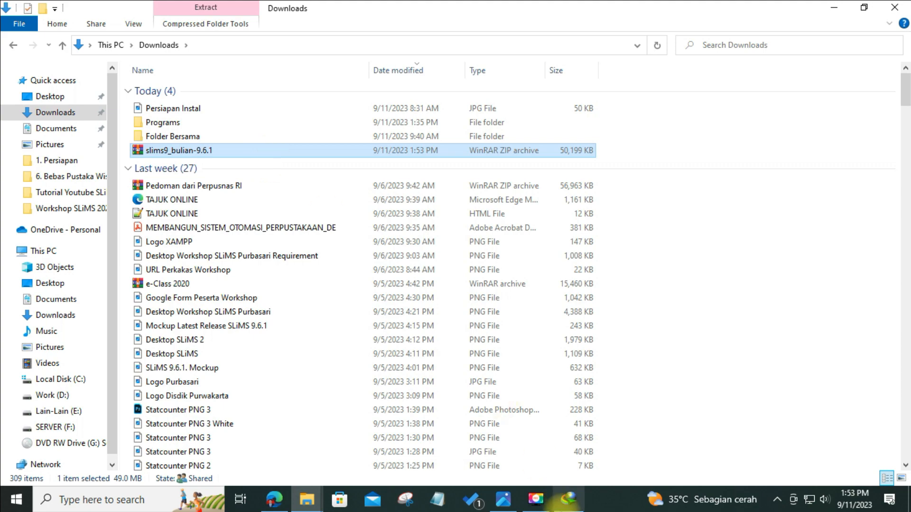
left_click(509, 498)
key("Right")
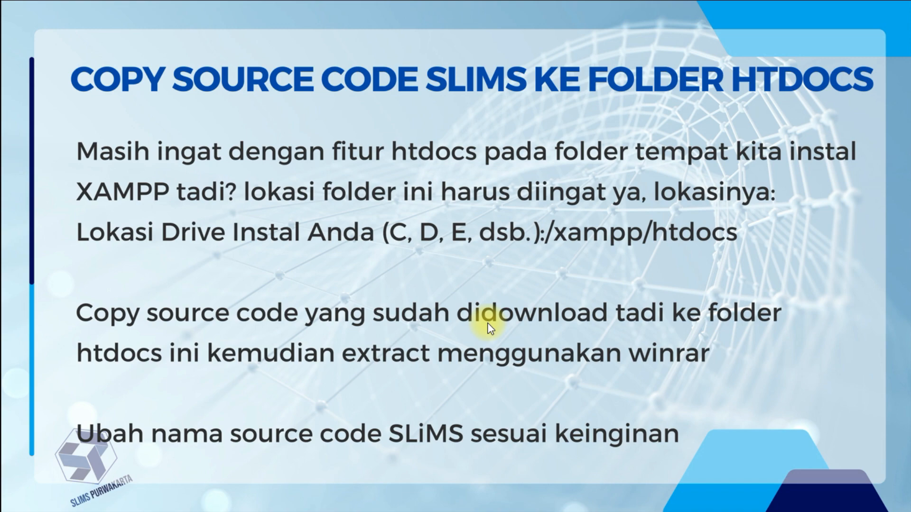
- Switch back to the Downloads folder showing the slims9_bulian-9.6.1 ZIP archive
key("alt+Tab")
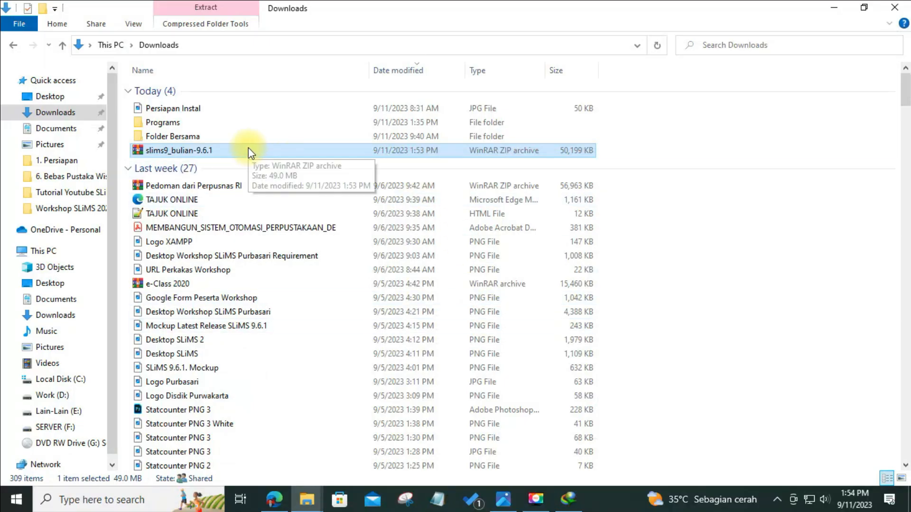
- Cut the slims9_bulian-9.6.1 archive and navigate to D:\xampp\htdocs to paste it
key("ctrl+x")
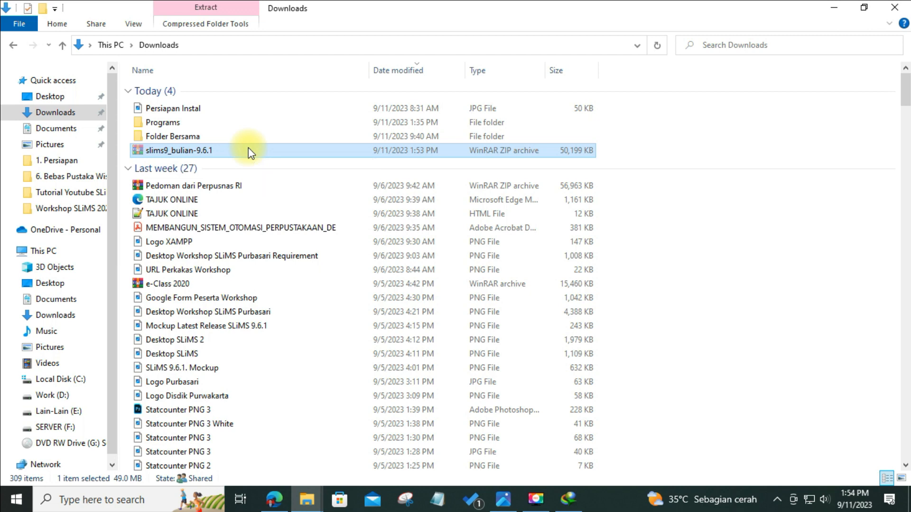
right_click(249, 147)
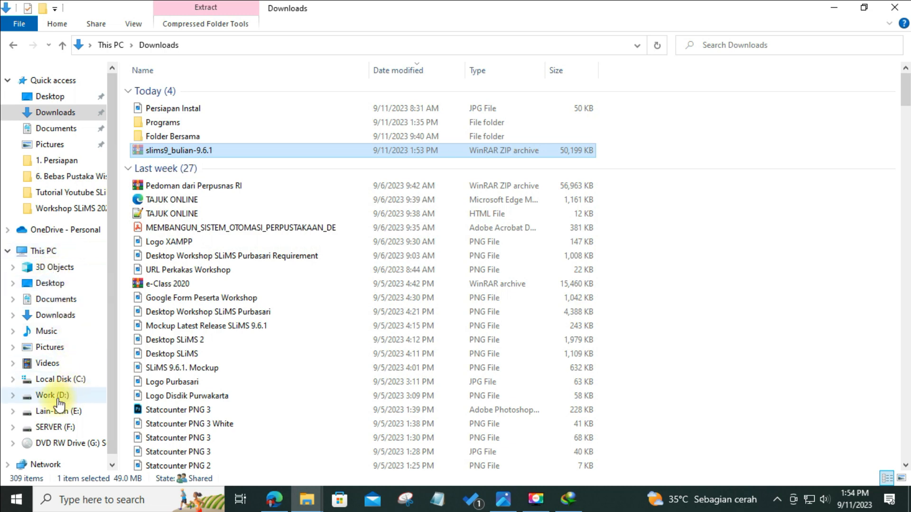
left_click(57, 397)
scroll(217, 402, "down", 6)
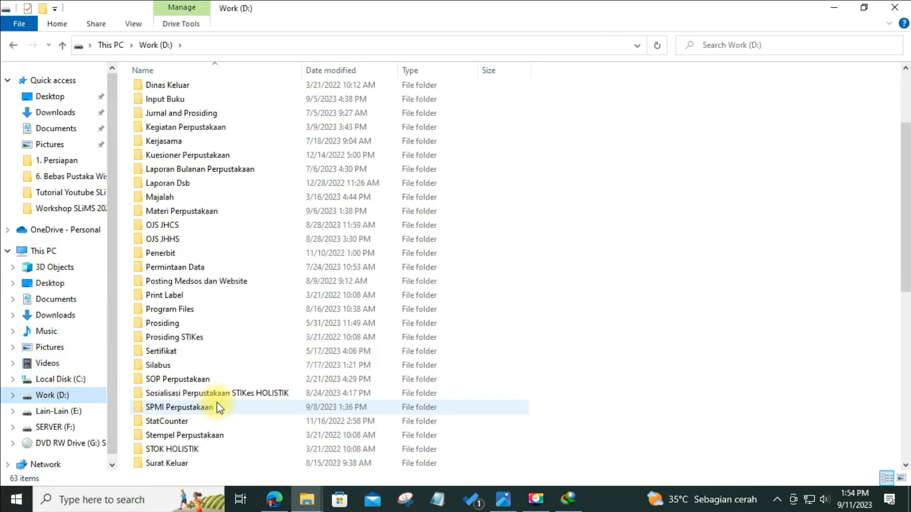
double_click(159, 407)
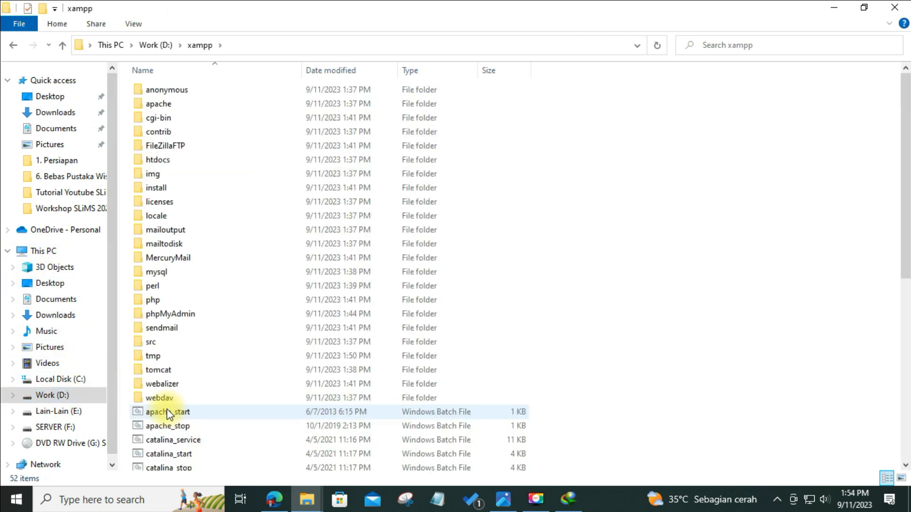
double_click(176, 160)
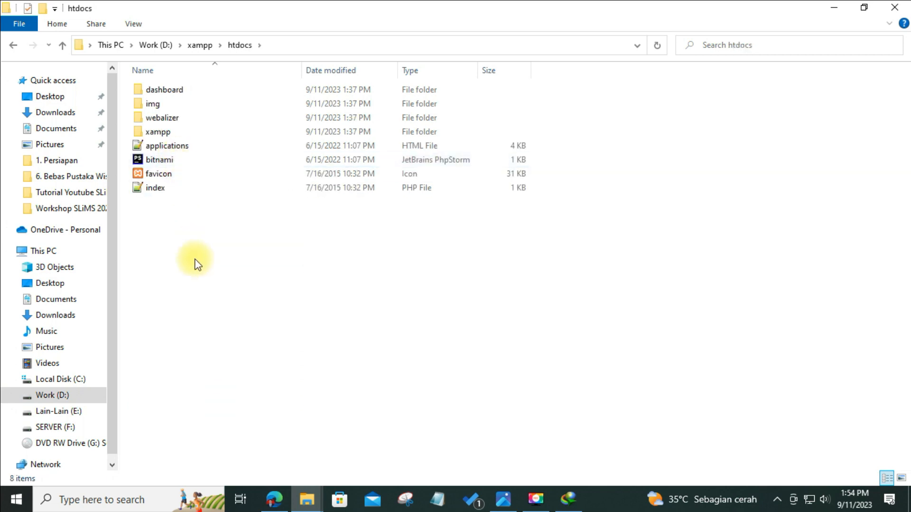
right_click(191, 234)
- Paste the slims9_bulian-9.6.1 ZIP archive into D:\xampp\htdocs
left_click(67, 327)
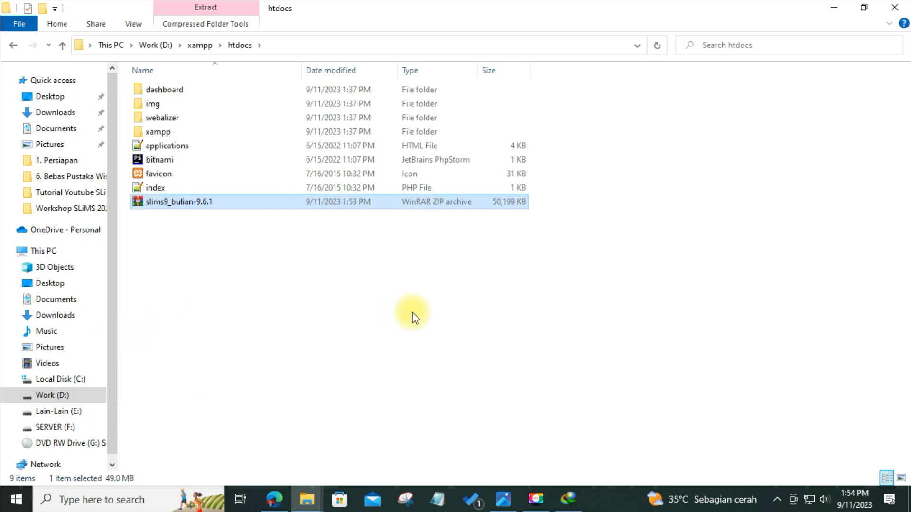
left_click(382, 300)
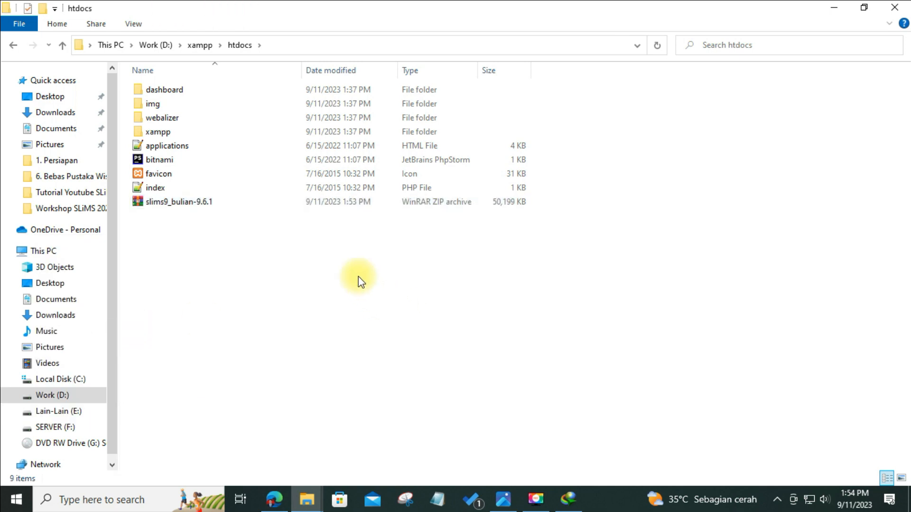
left_click(207, 205)
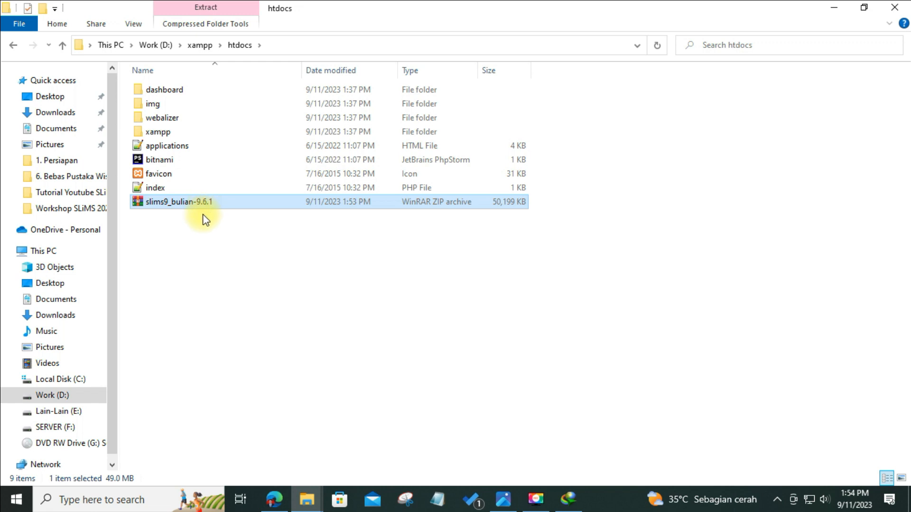
left_click(197, 230)
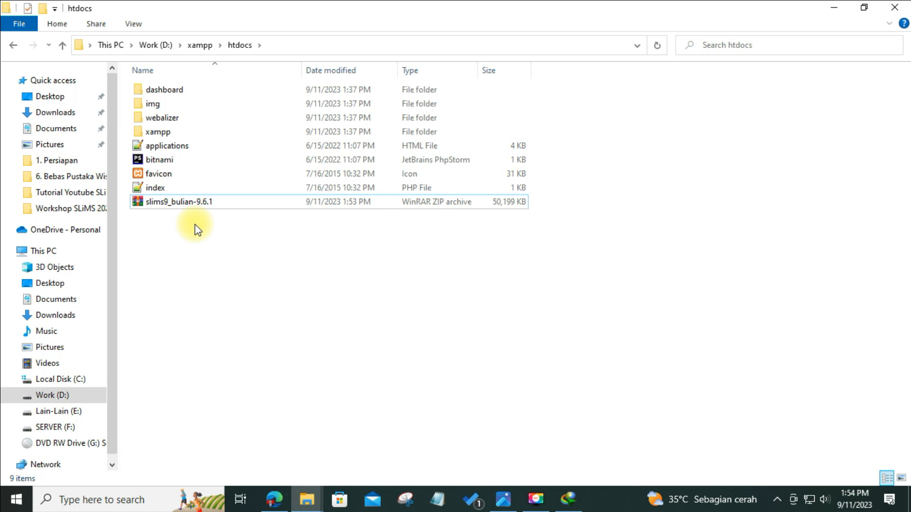
- Extract the archive with Extract Here, creating a slims9_bulian-9.6.1 folder in htdocs
left_click(176, 206)
right_click(180, 204)
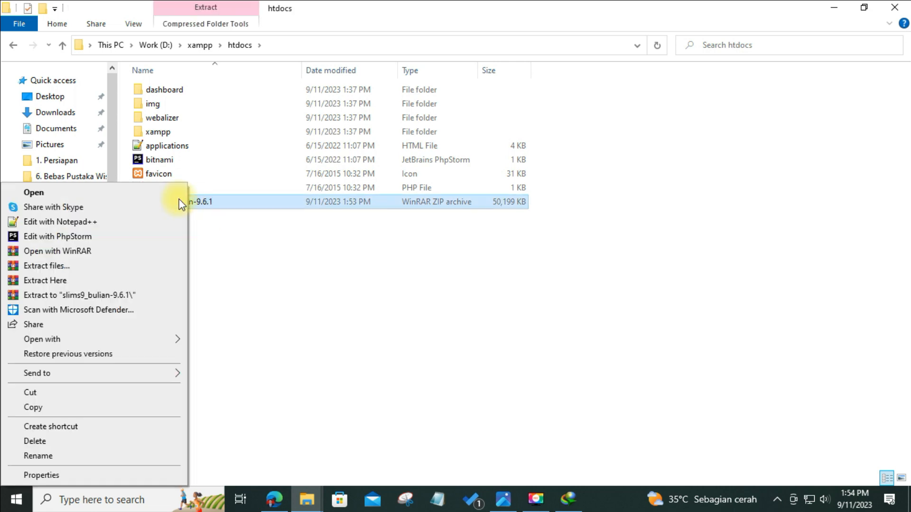
left_click(53, 281)
left_click(279, 274)
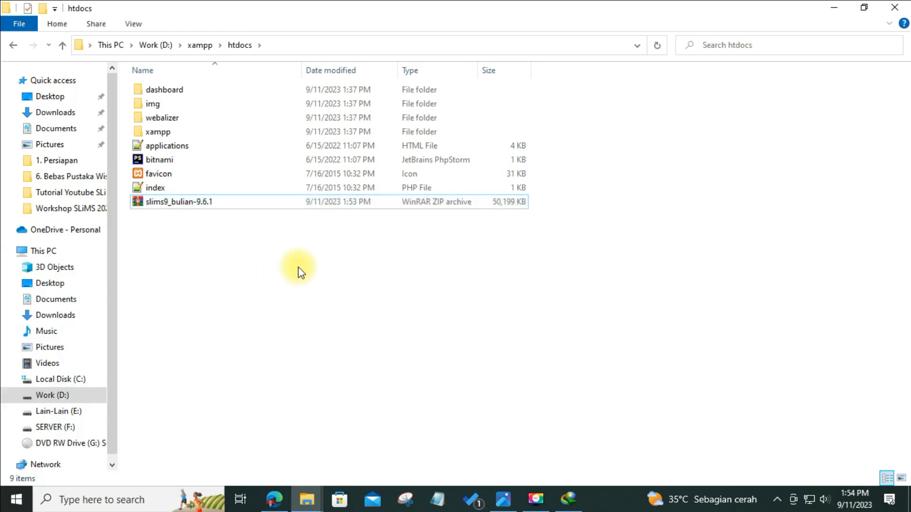
right_click(168, 202)
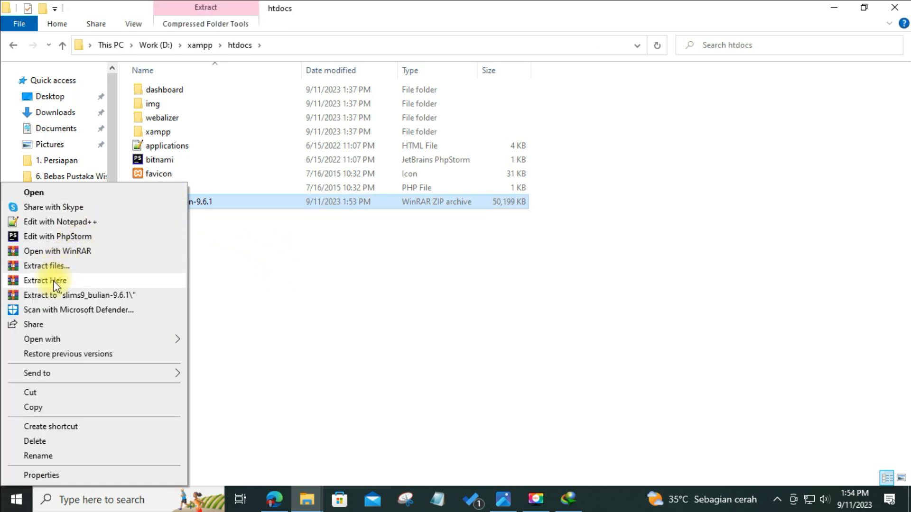
left_click(46, 280)
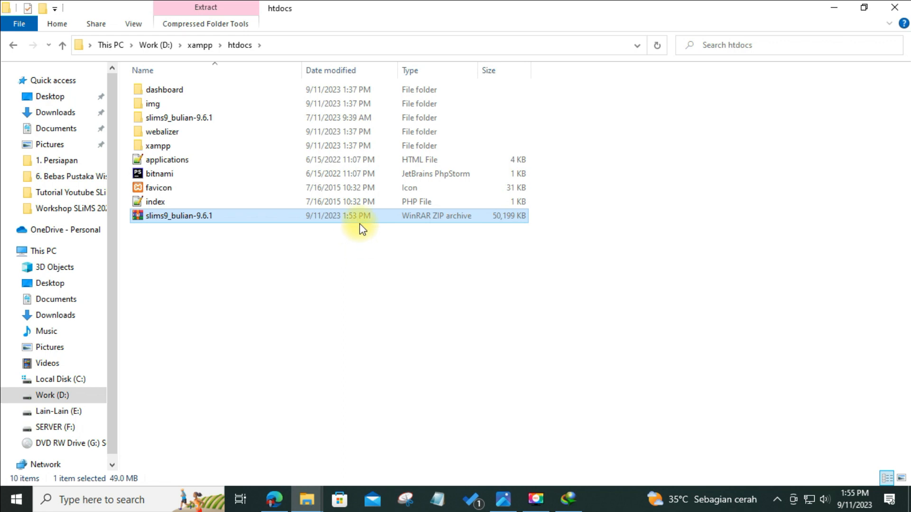
left_click(218, 123)
left_click(207, 218)
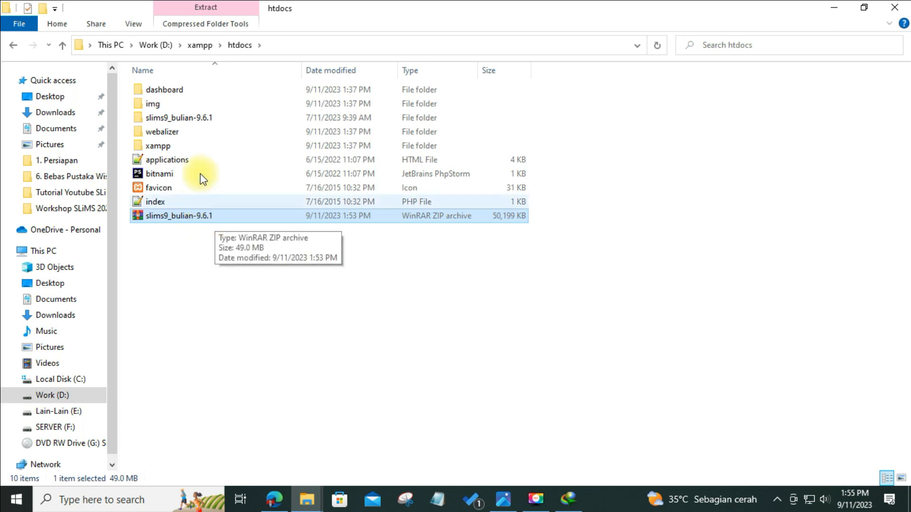
left_click(205, 119)
left_click(204, 218)
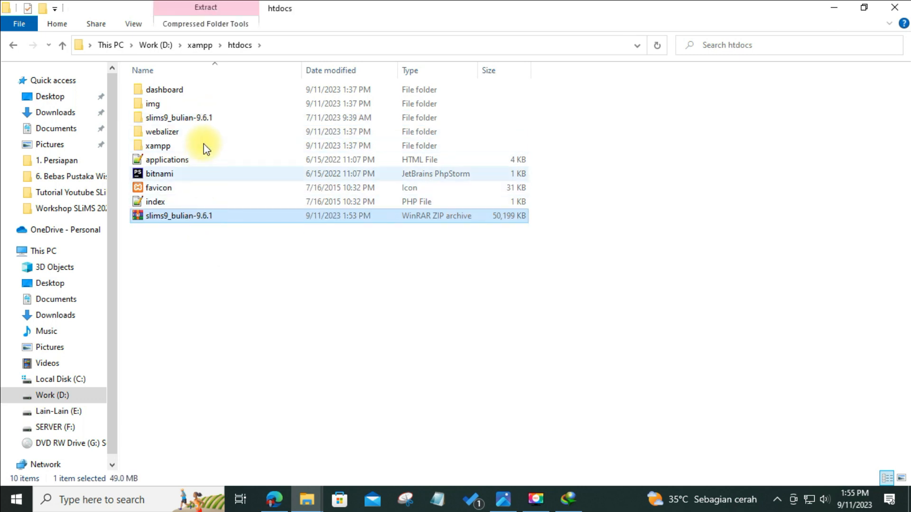
left_click(204, 119)
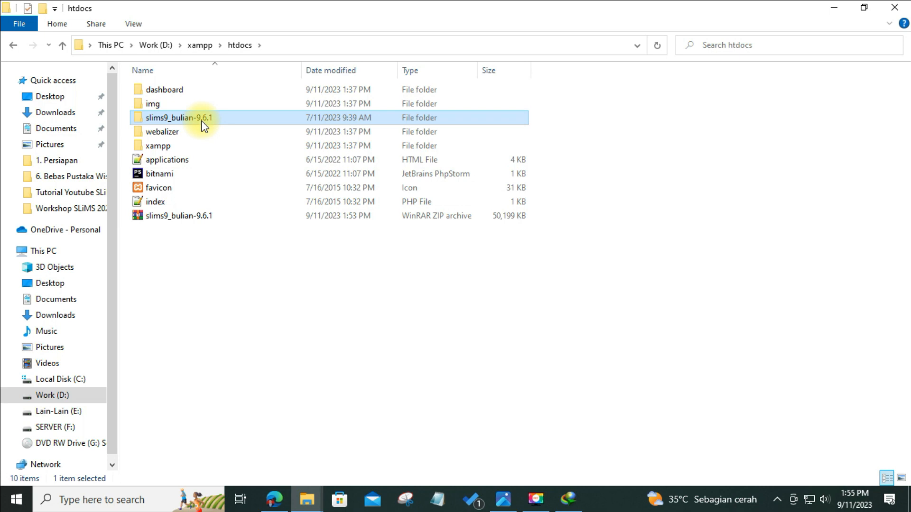
left_click(190, 217)
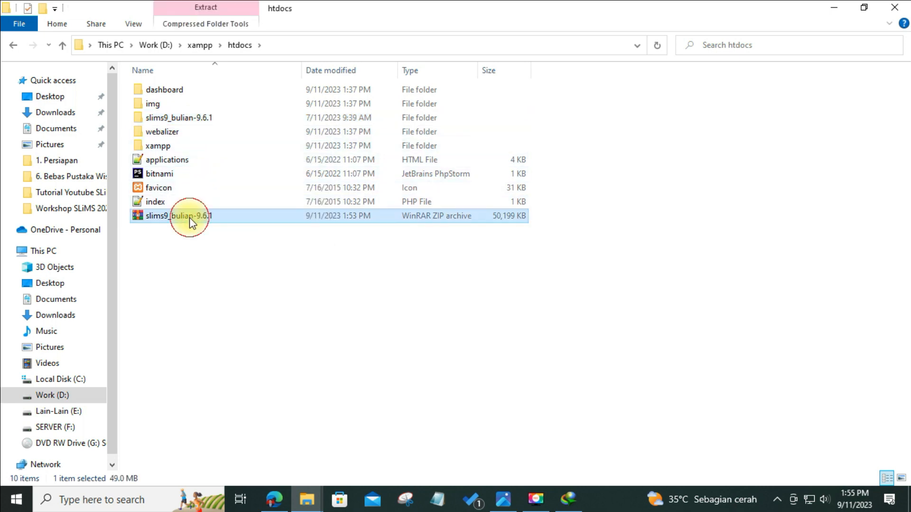
left_click(209, 119)
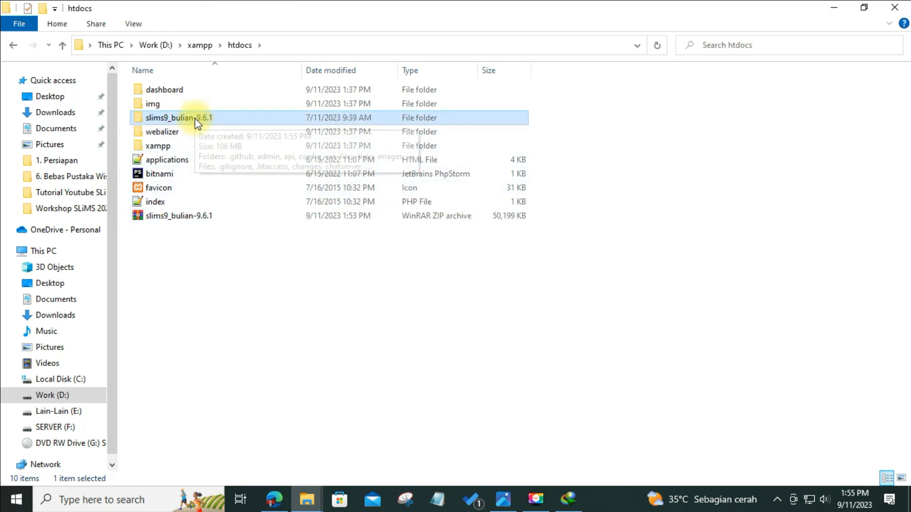
double_click(195, 119)
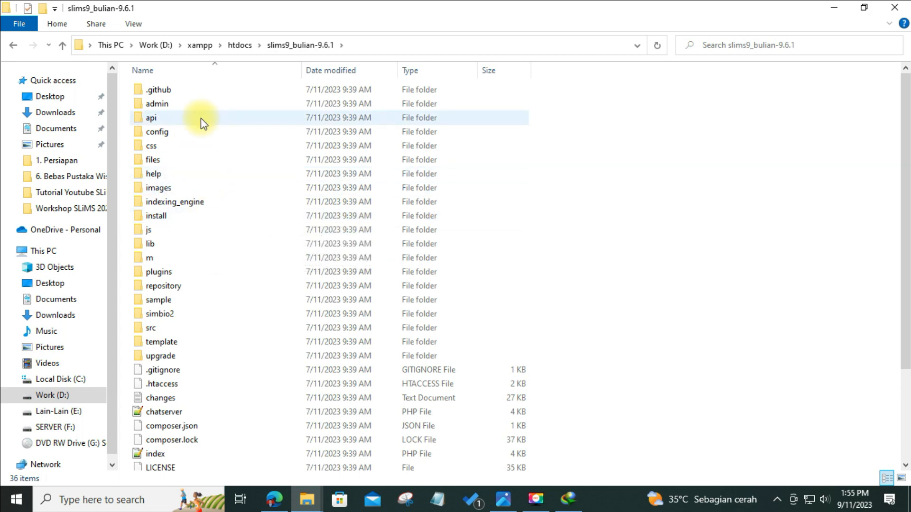
left_click(12, 46)
left_click(170, 218)
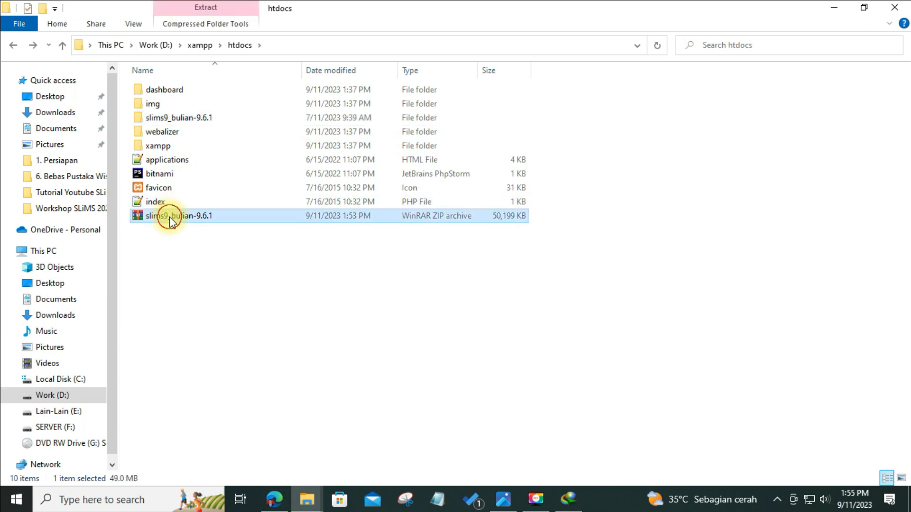
left_click(187, 119)
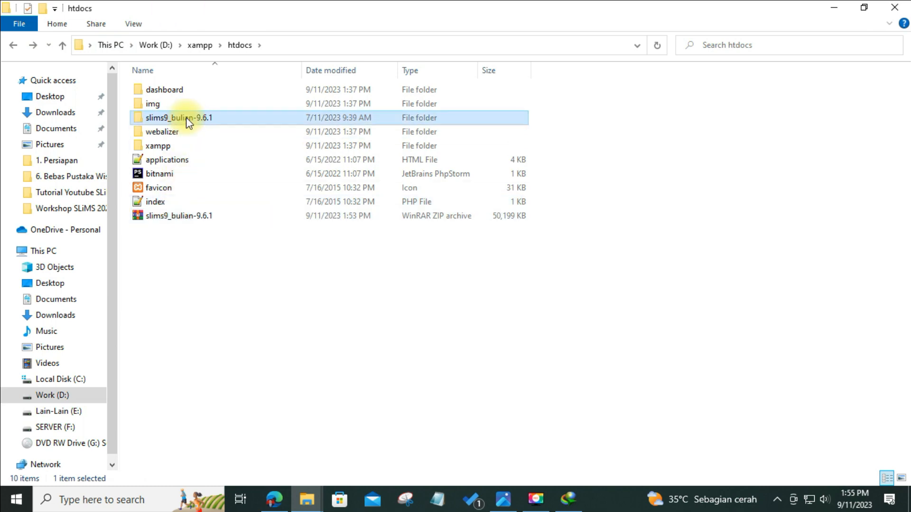
double_click(186, 118)
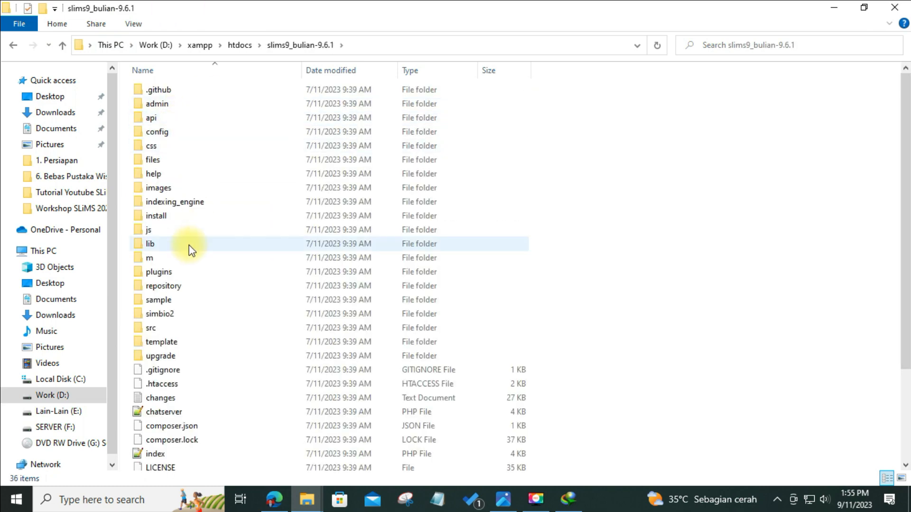
left_click(13, 46)
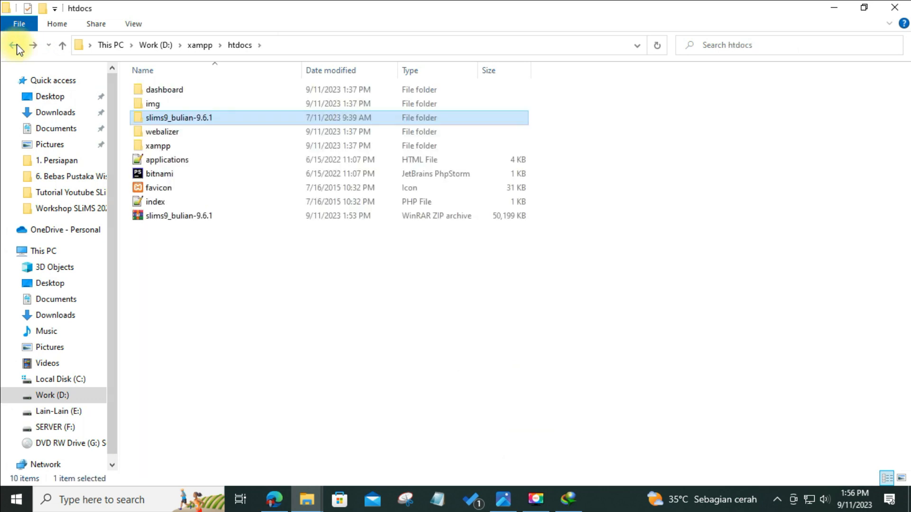
- Rename the extracted slims9_bulian-9.6.1 folder to bulian
left_click(205, 119)
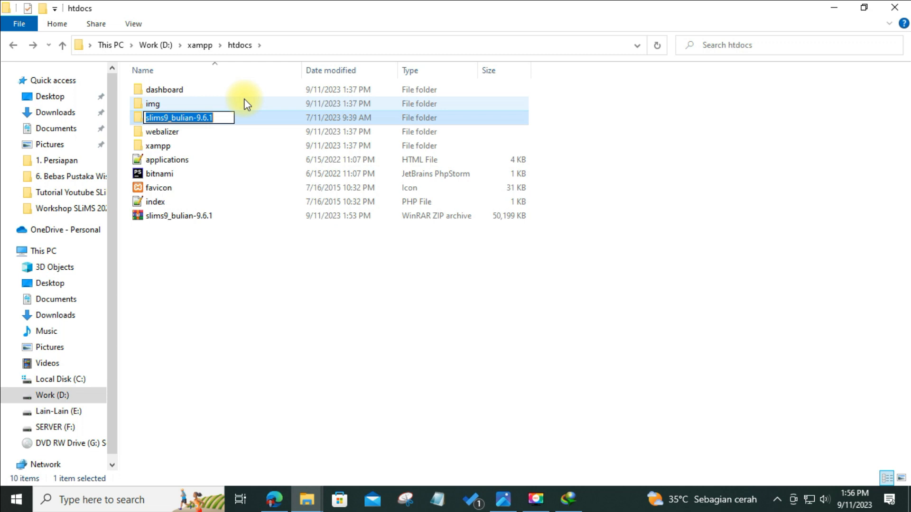
type("bu")
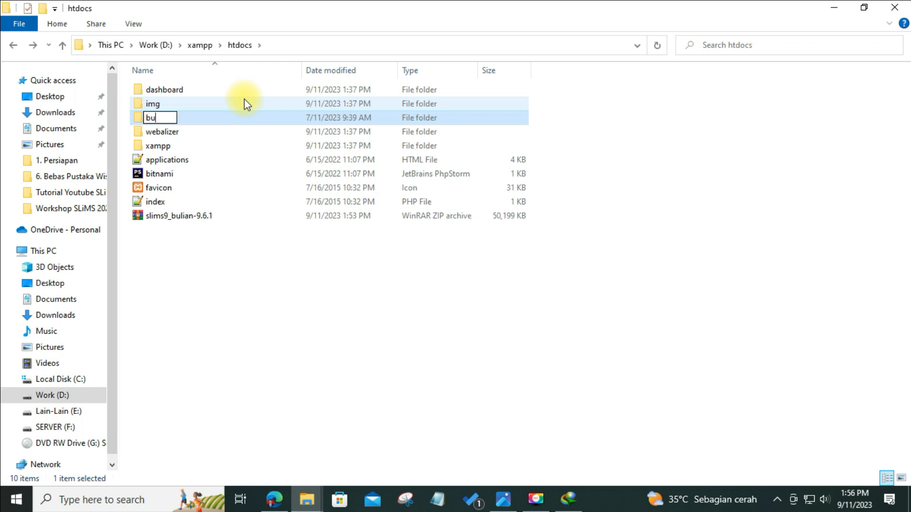
type("lian")
key("Return")
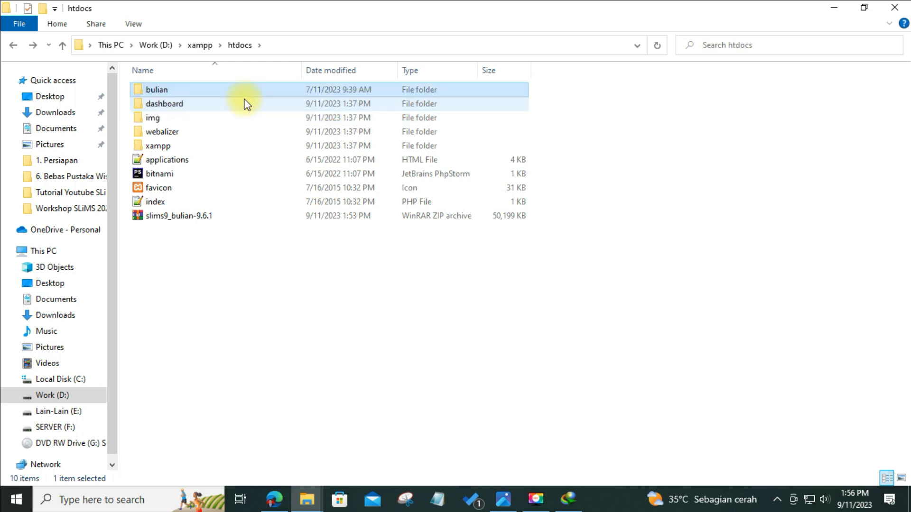
- Open the bulian folder to check its contents, then go back to htdocs
left_click(218, 103)
left_click(200, 91)
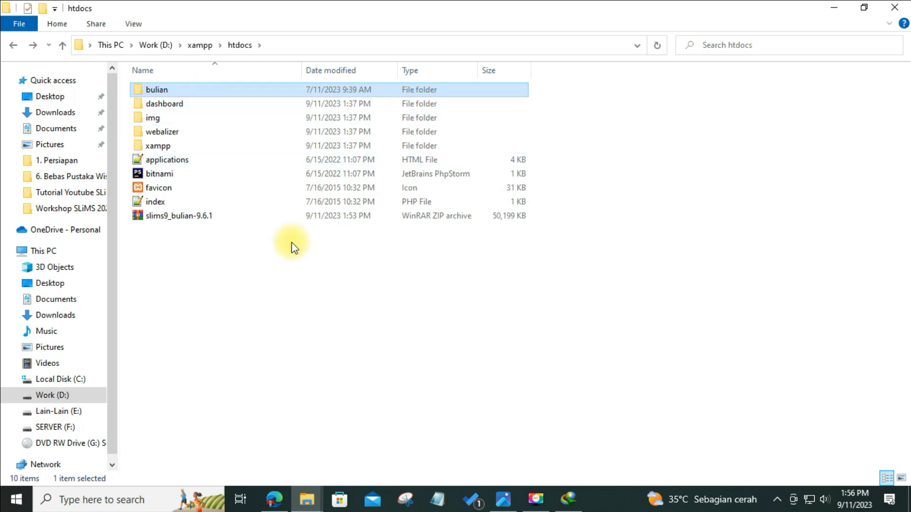
left_click(207, 218)
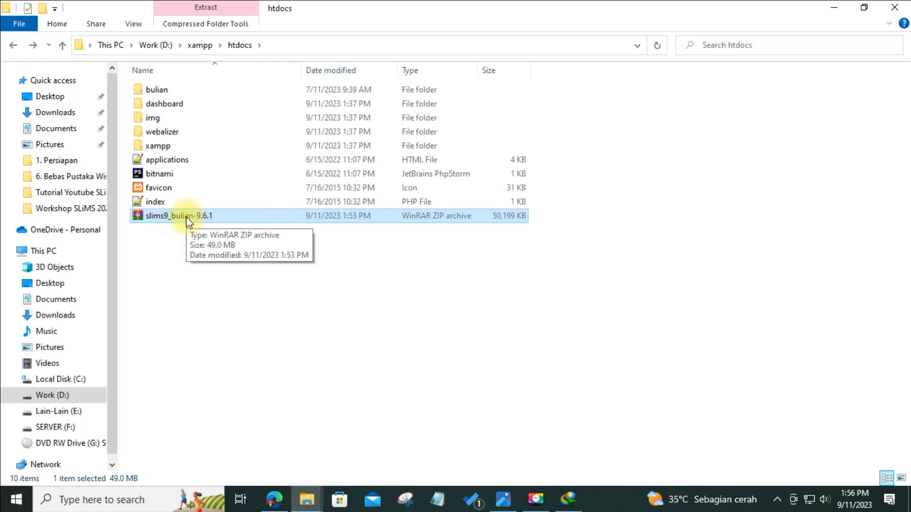
left_click(159, 91)
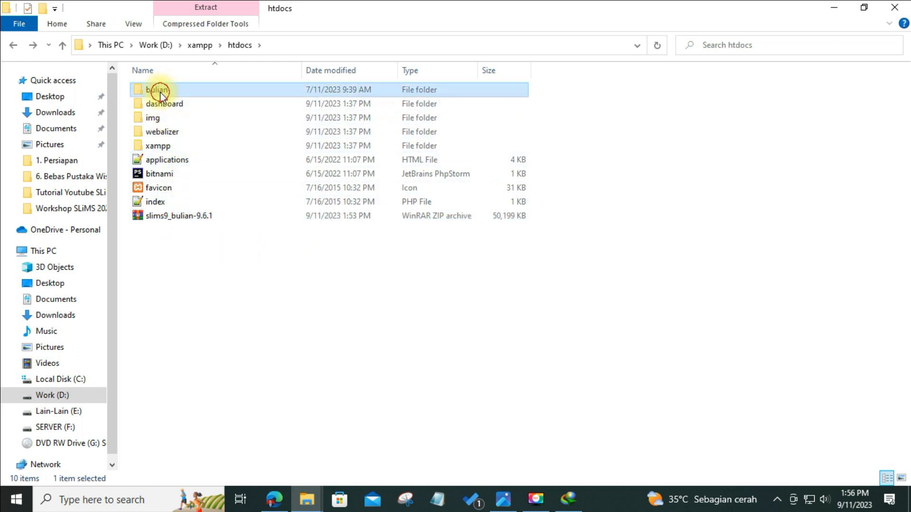
double_click(174, 94)
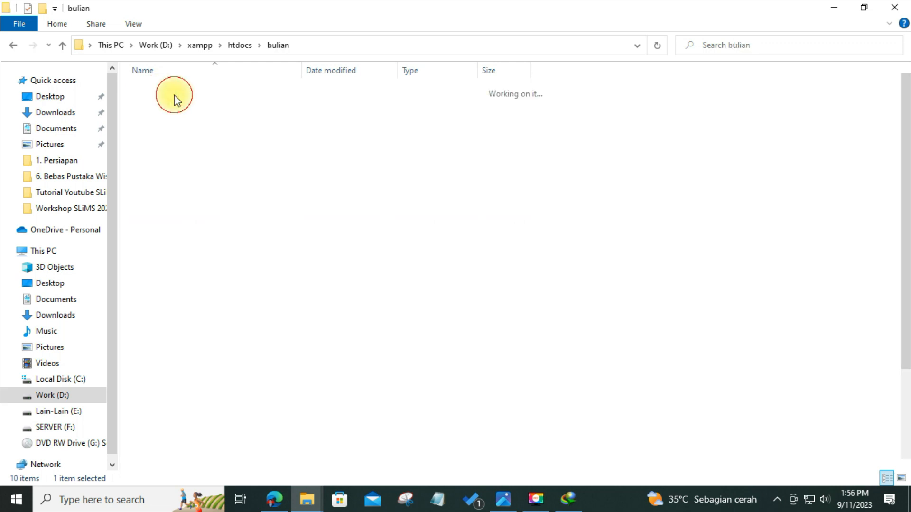
left_click(13, 45)
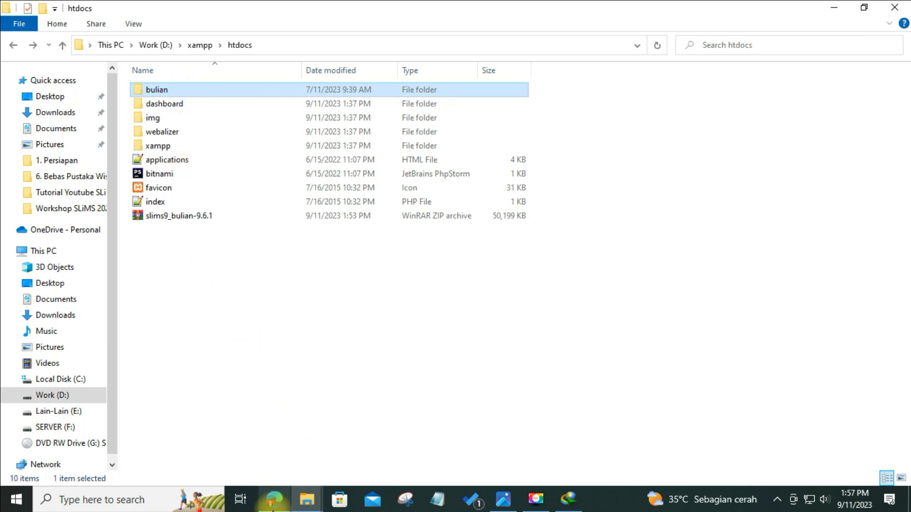
- Load localhost/phpmyadmin in a new Edge tab to reach the phpMyAdmin home page
left_click(274, 500)
left_click(683, 11)
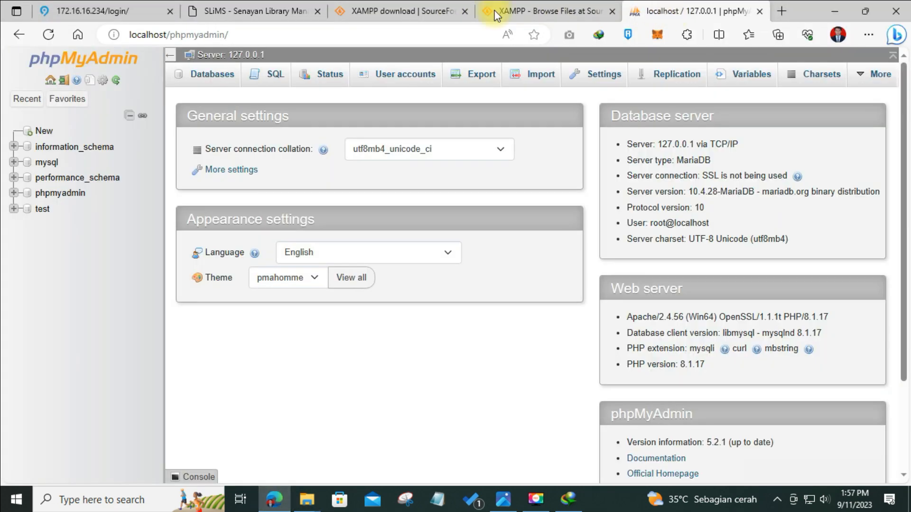
left_click(782, 11)
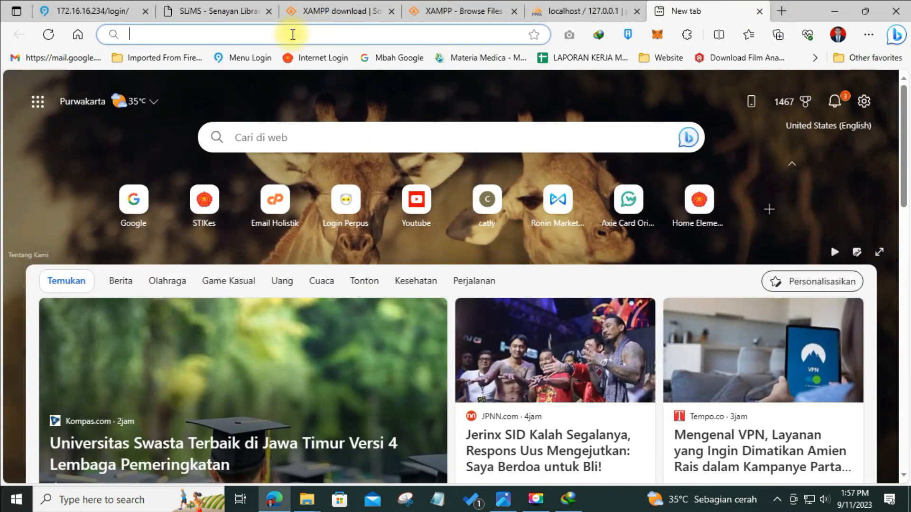
type("lolca")
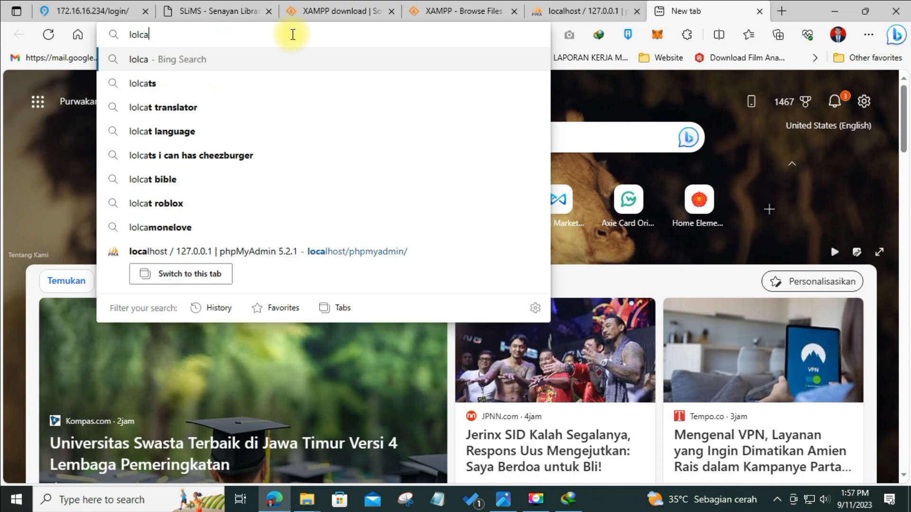
key("BackSpace")
key("BackSpace")
key("BackSpace")
type("calhost")
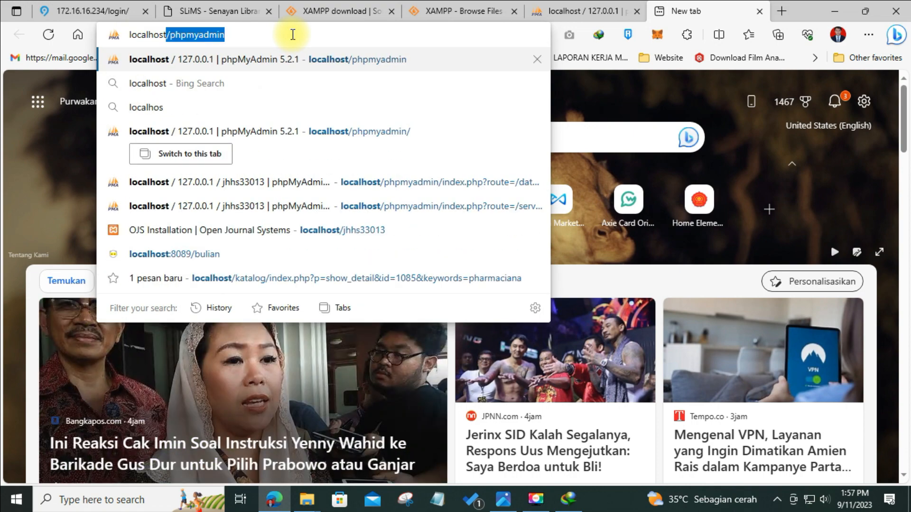
type("/p")
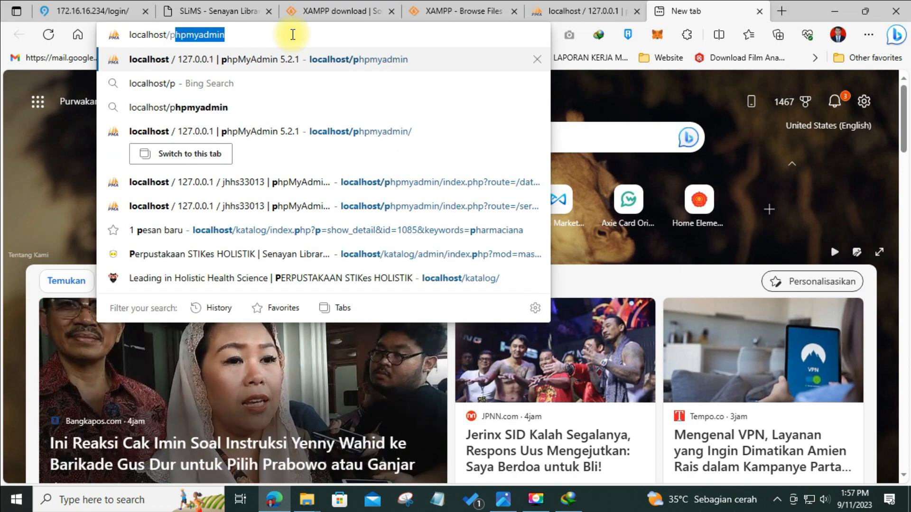
key("Right")
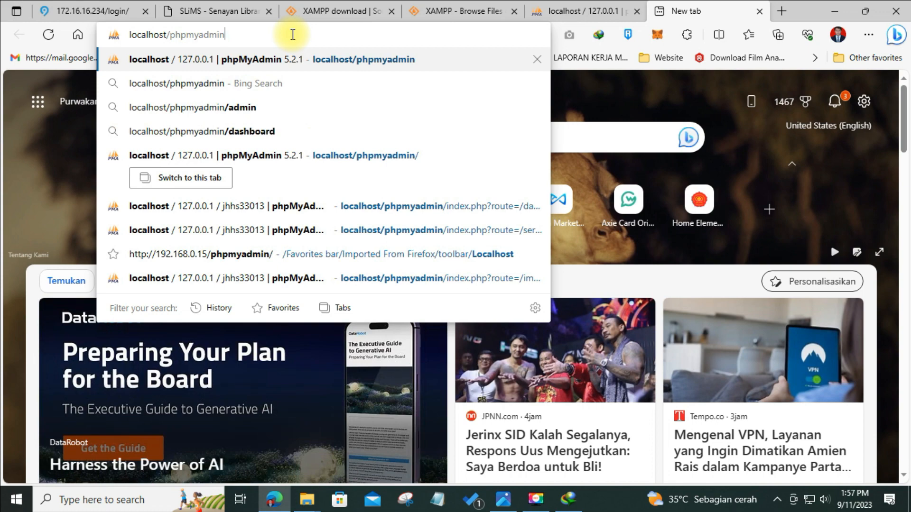
key("Return")
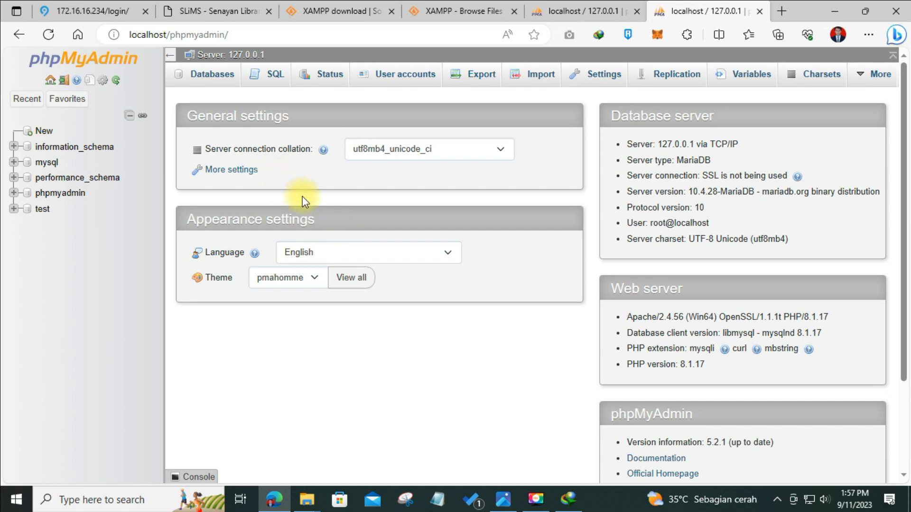
- Go from the phpMyAdmin home page to the Databases page's new database form
left_click(50, 81)
left_click(51, 81)
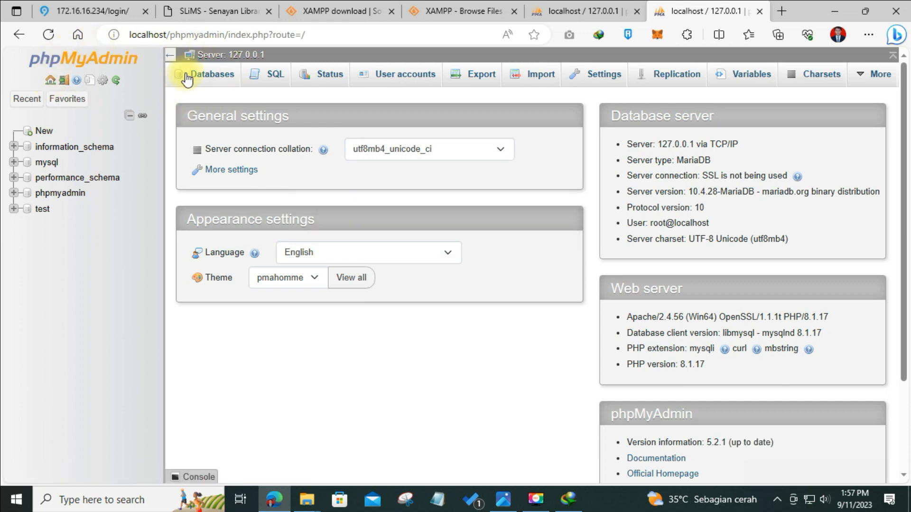
left_click(215, 81)
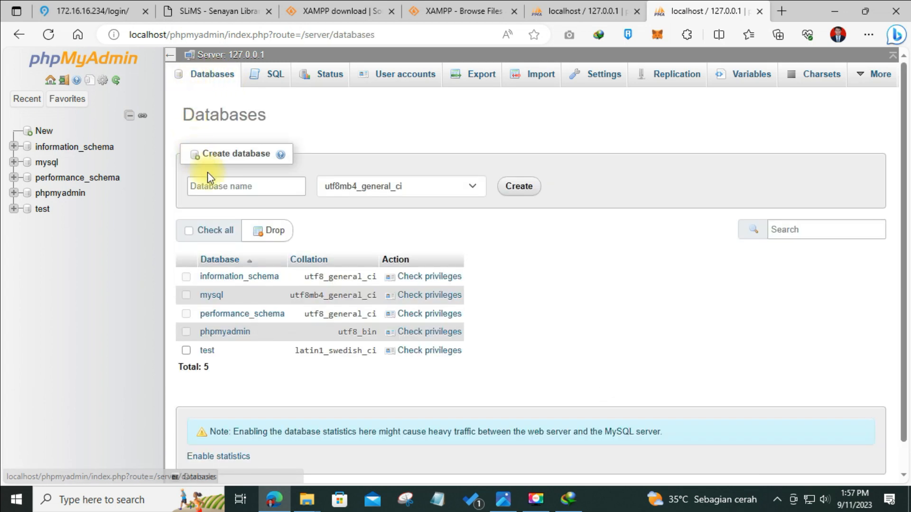
left_click(211, 185)
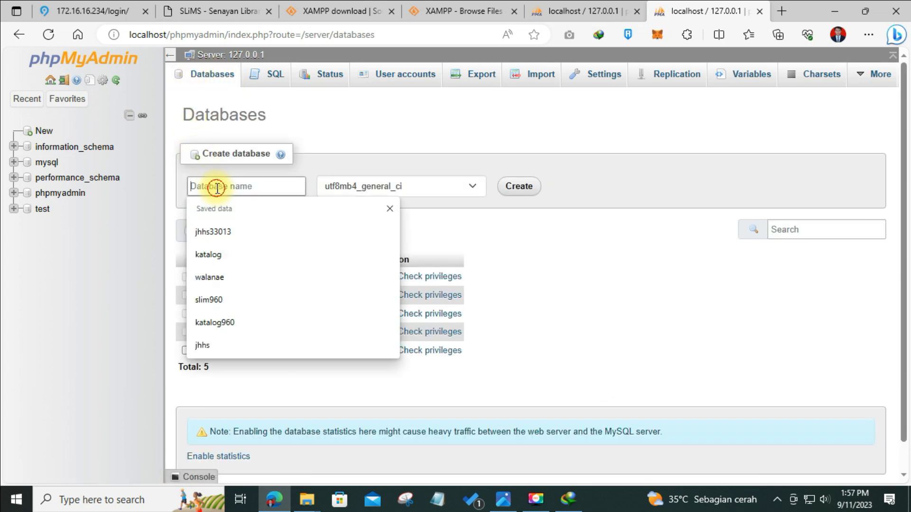
left_click(270, 184)
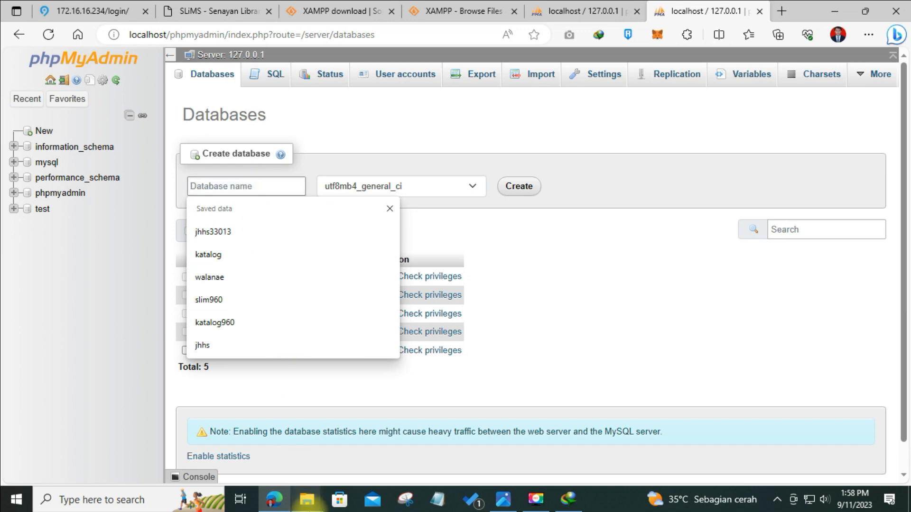
- Check the htdocs folder window, then enter bulian as the new database name
mouse_move(307, 504)
left_click(320, 470)
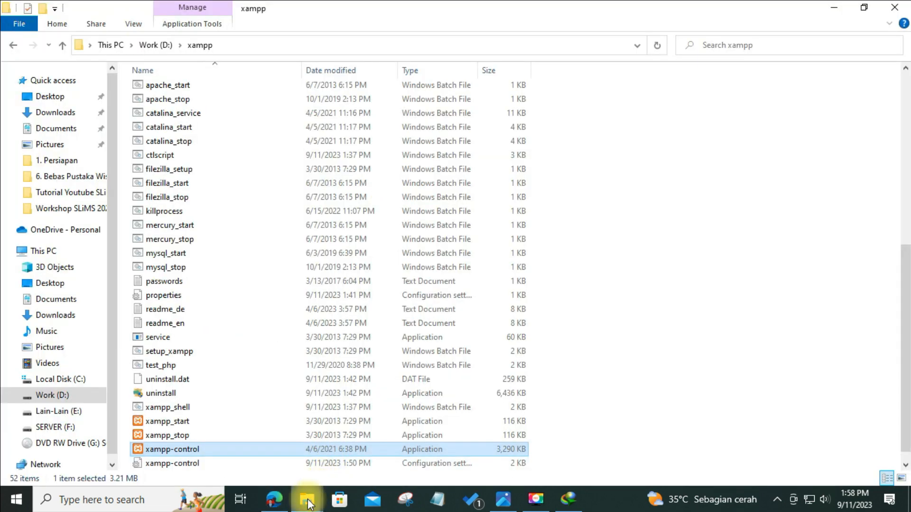
left_click(406, 466)
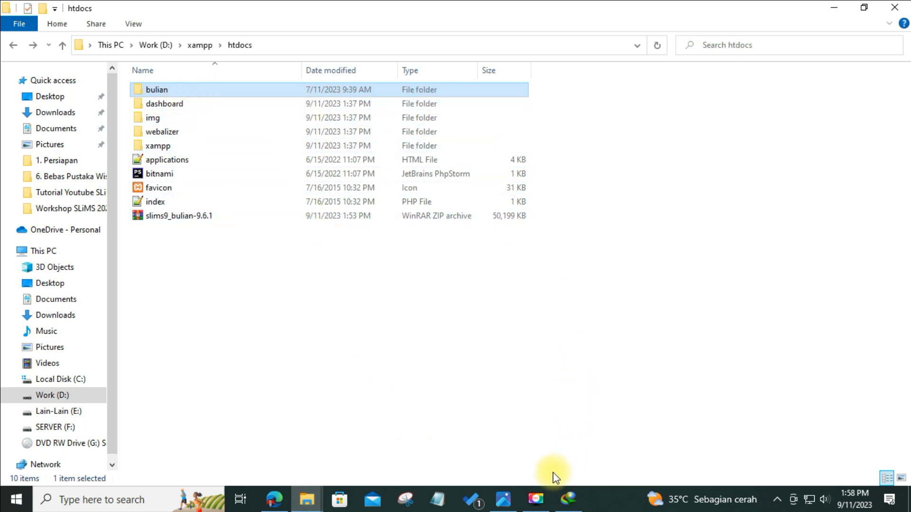
left_click(280, 507)
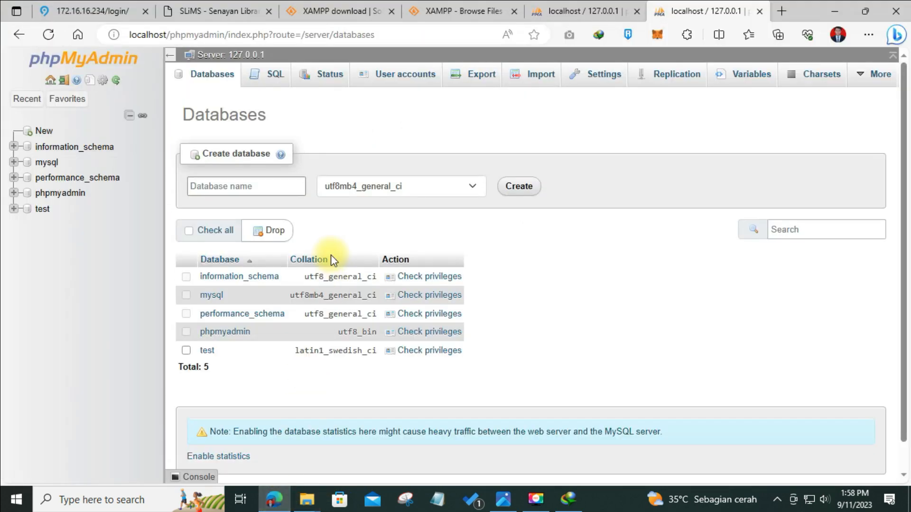
left_click(240, 189)
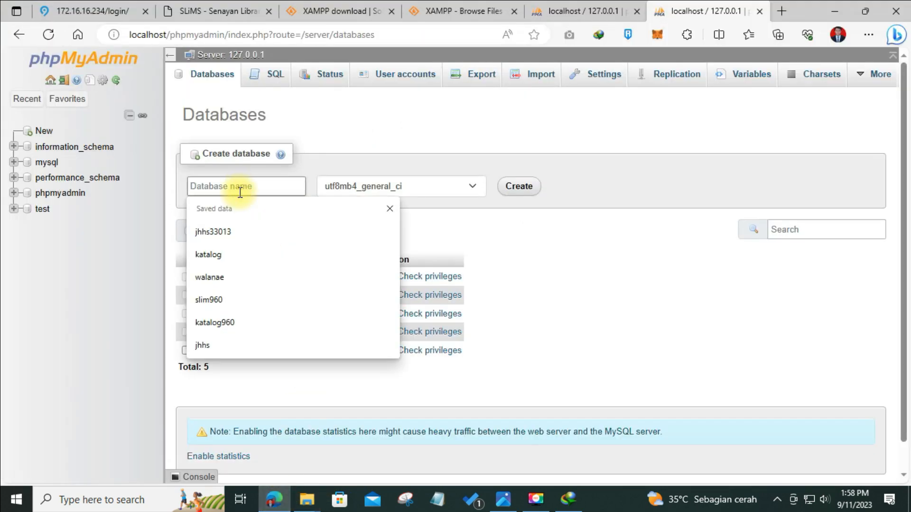
type("bulian")
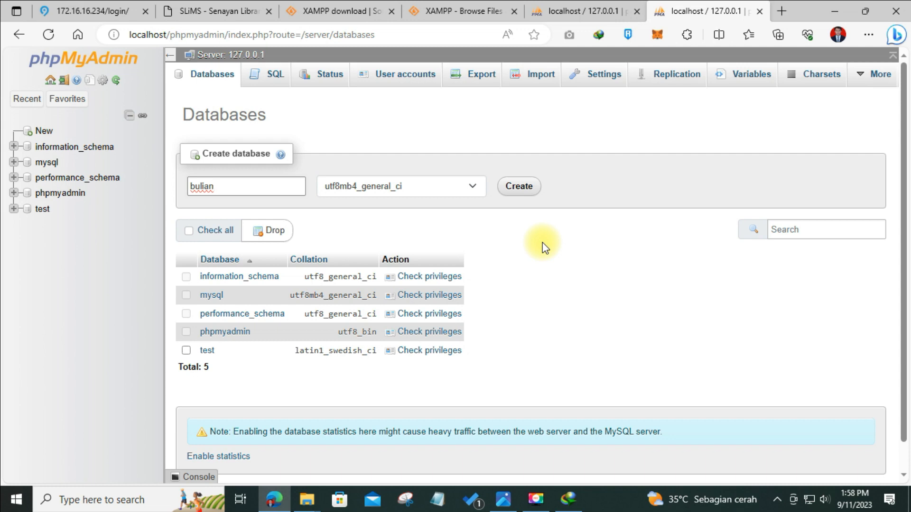
- Create the bulian database and open it, confirming it has no tables
left_click(522, 194)
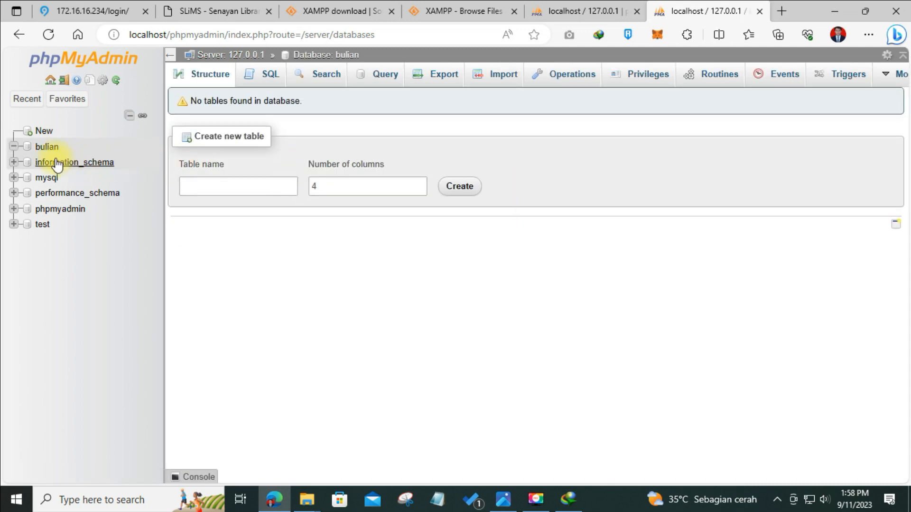
left_click(45, 148)
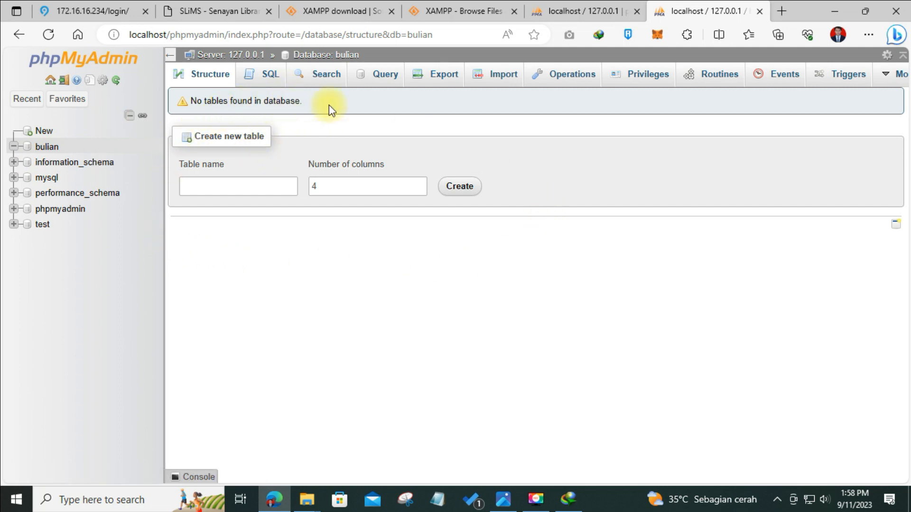
left_click(47, 149)
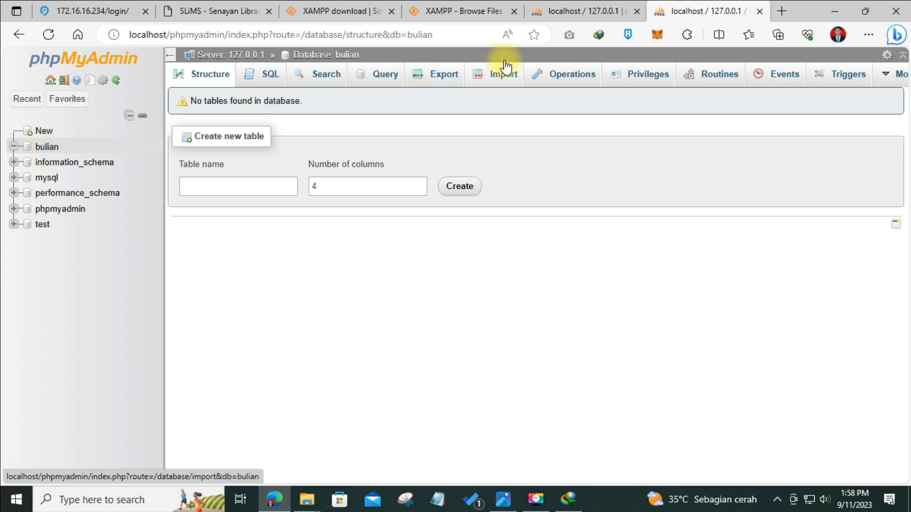
- Glance at the htdocs folder window, then open a blank new Edge tab
left_click(302, 503)
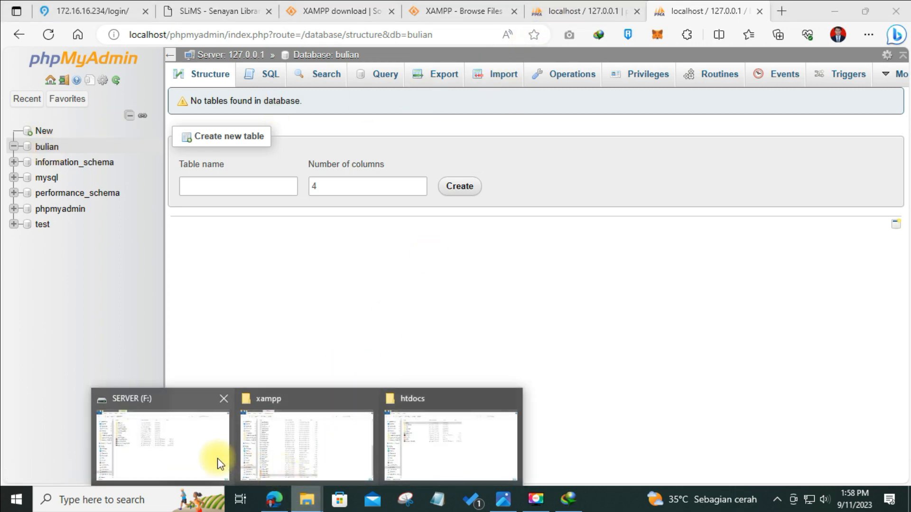
left_click(409, 450)
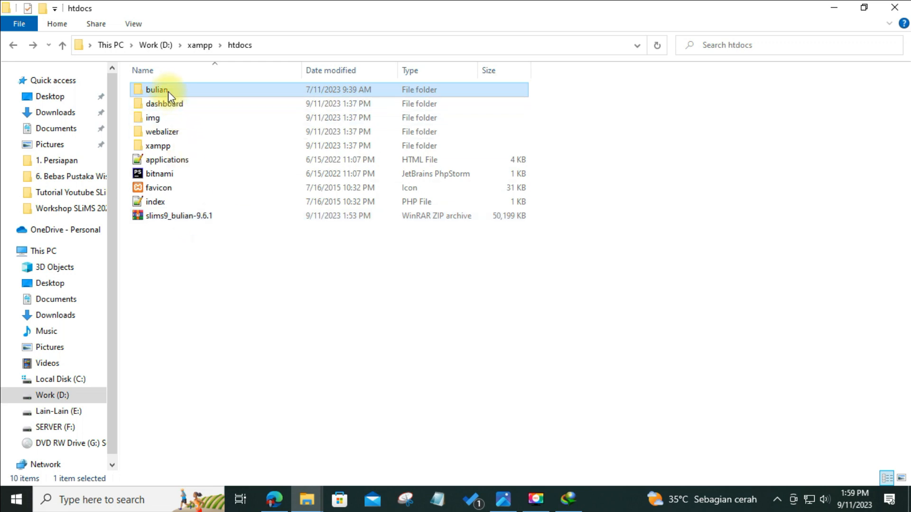
key("alt+Tab")
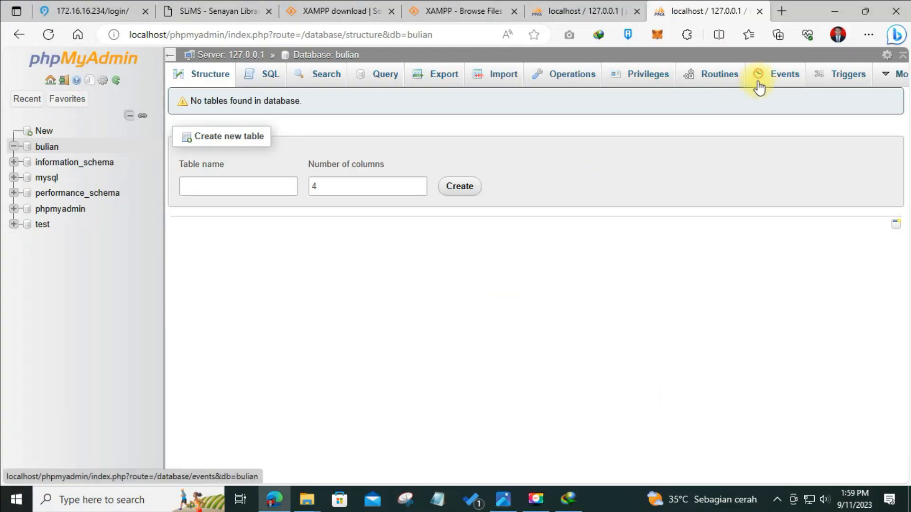
left_click(783, 12)
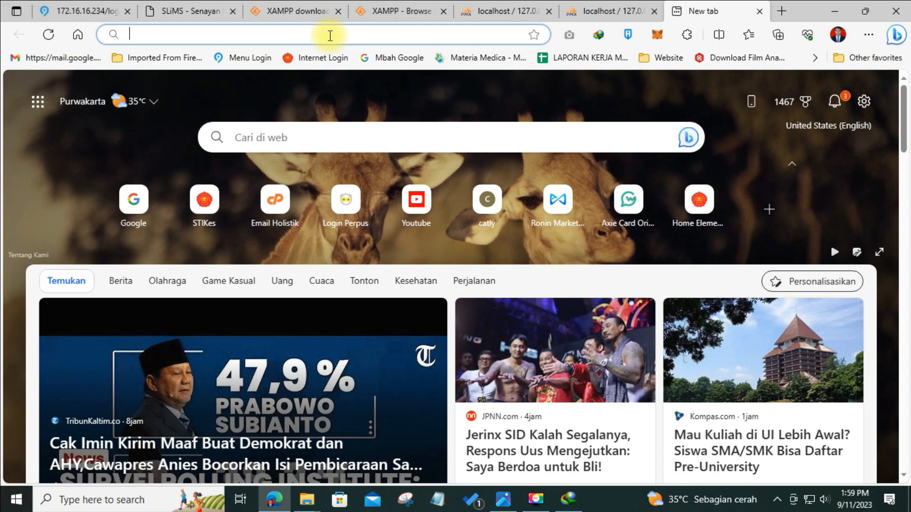
- Load localhost/bulian in Edge, confirming the bulian folder name in htdocs first
type("lolca")
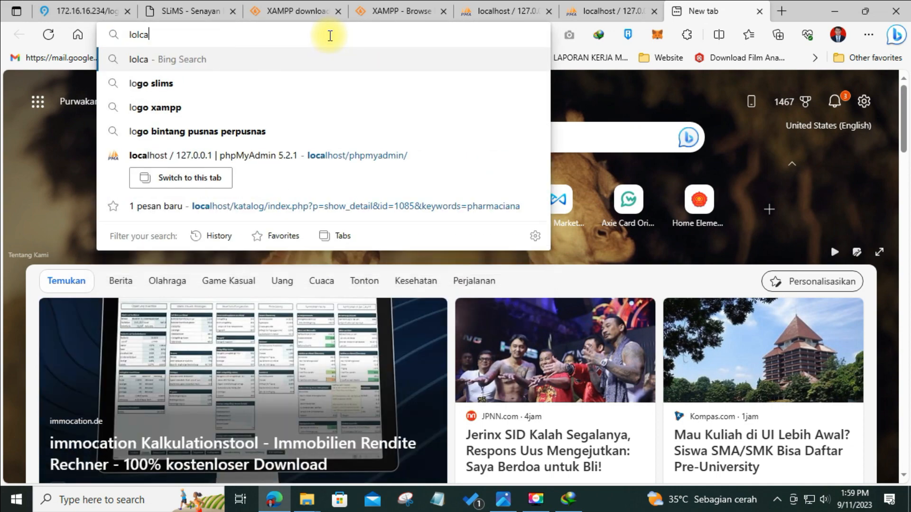
key("BackSpace")
key("BackSpace")
type("calhost")
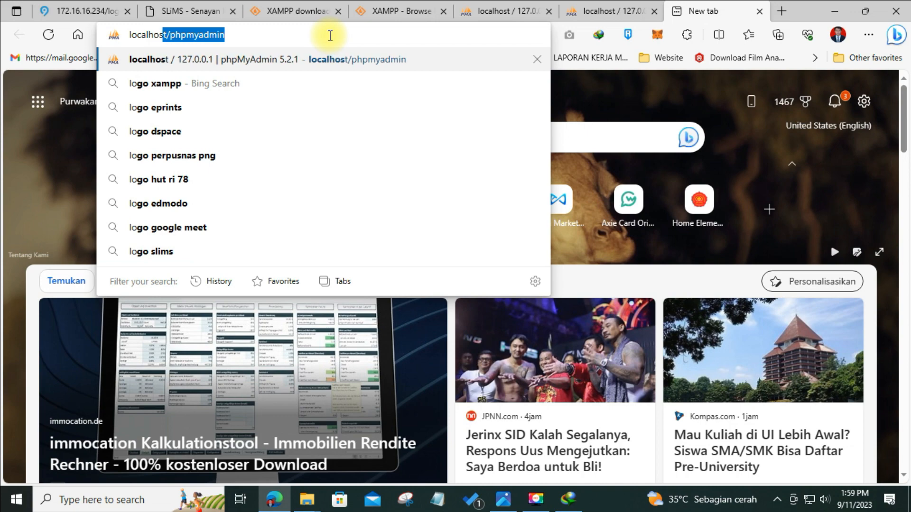
type("/")
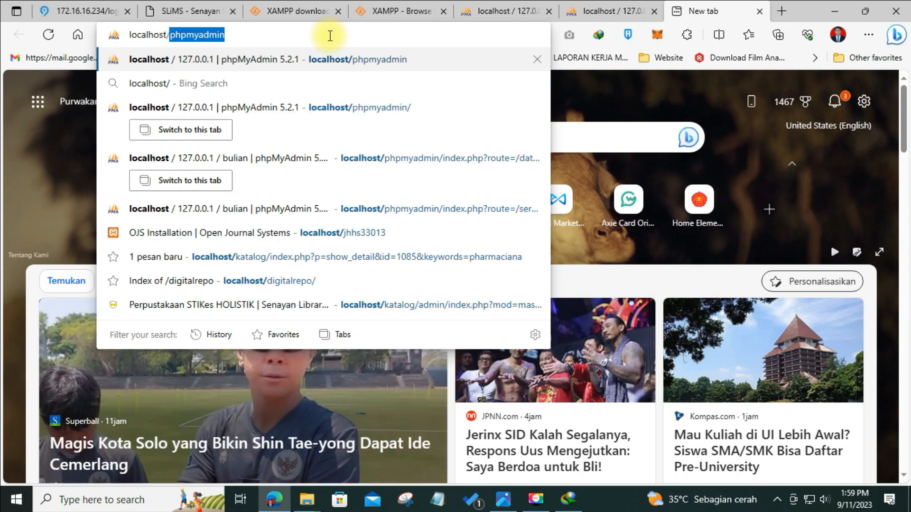
key("BackSpace")
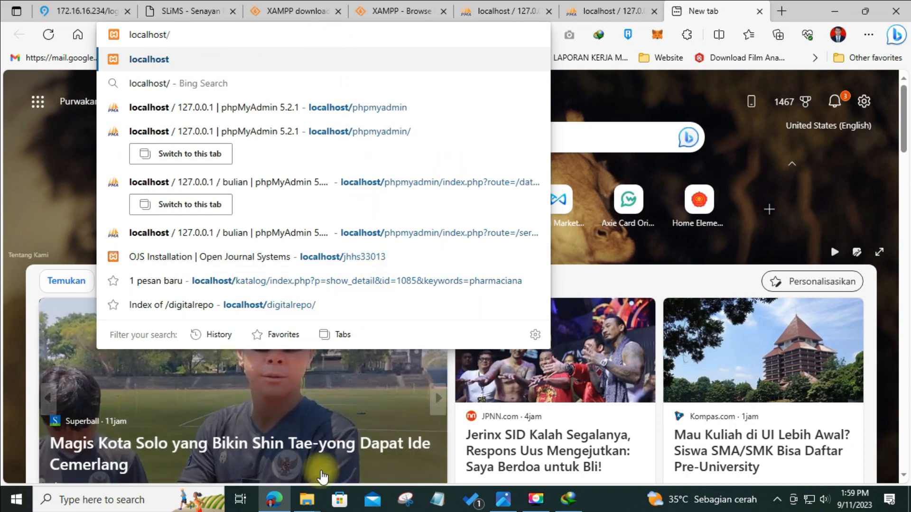
left_click(307, 500)
left_click(414, 402)
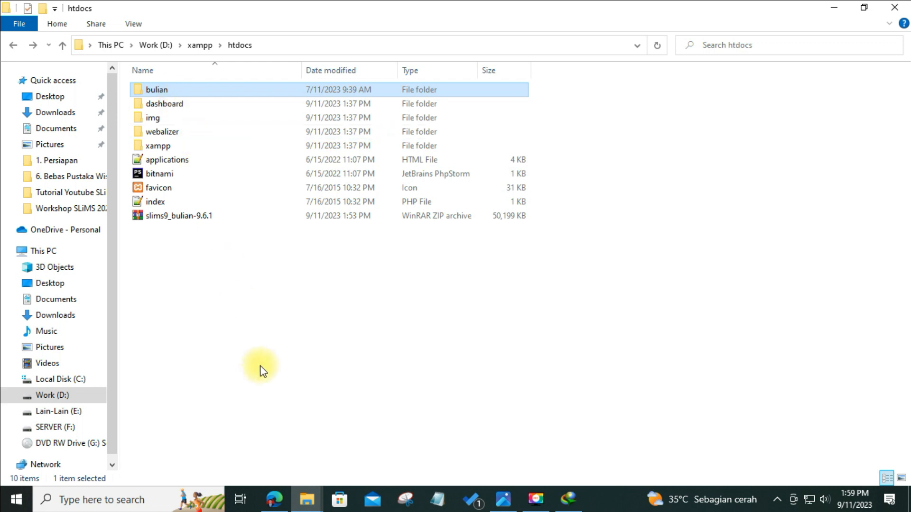
left_click(178, 105)
left_click(184, 92)
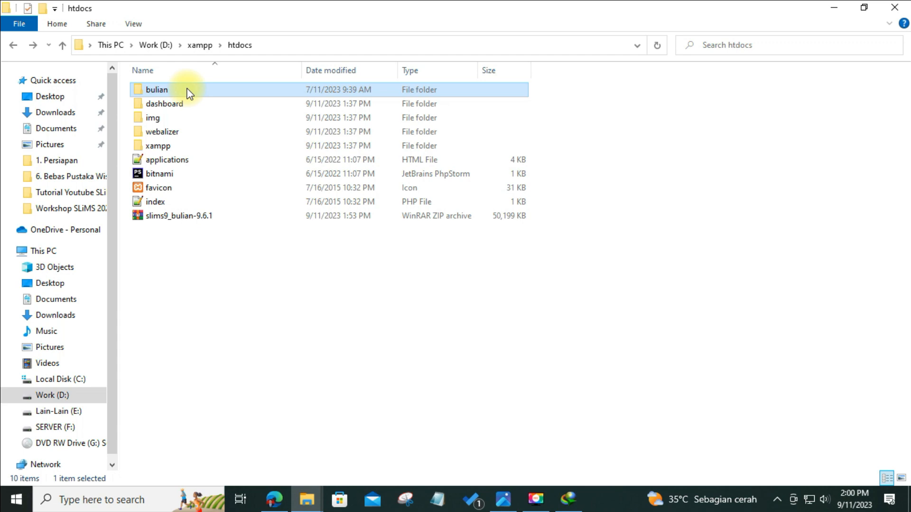
left_click(274, 499)
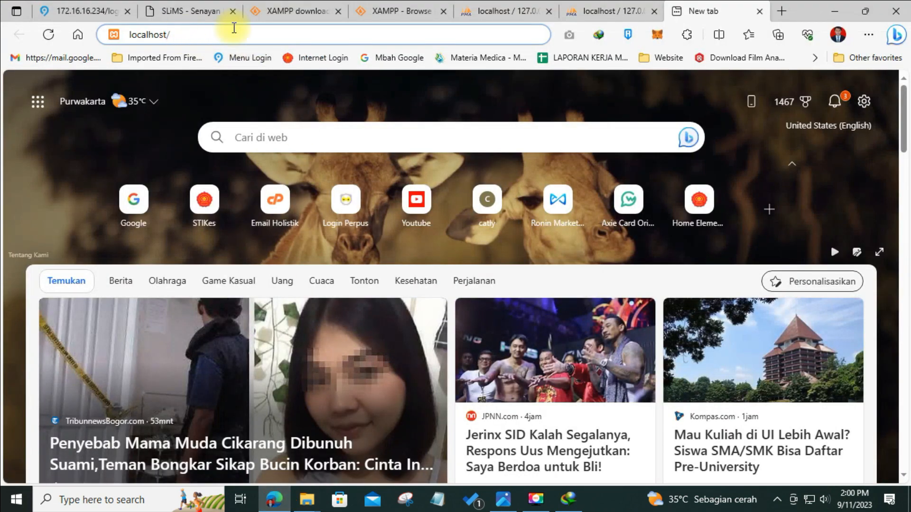
type("bulian")
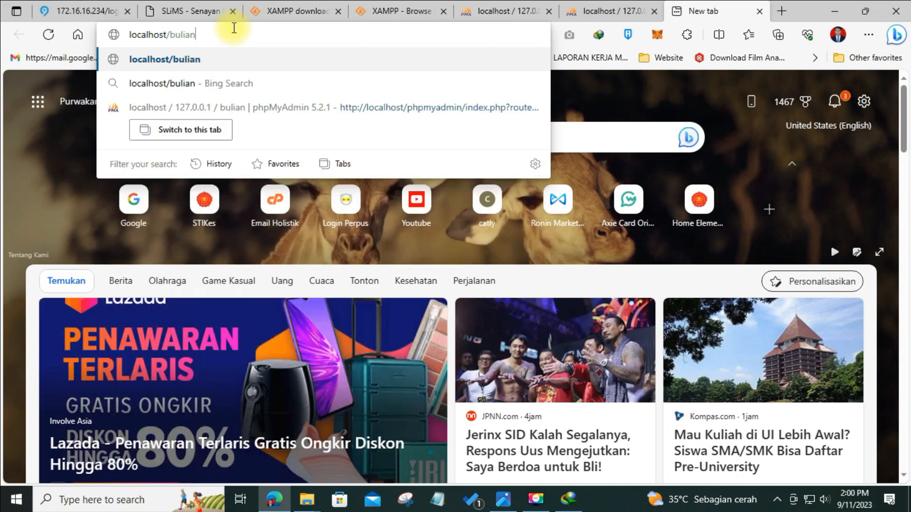
key("Return")
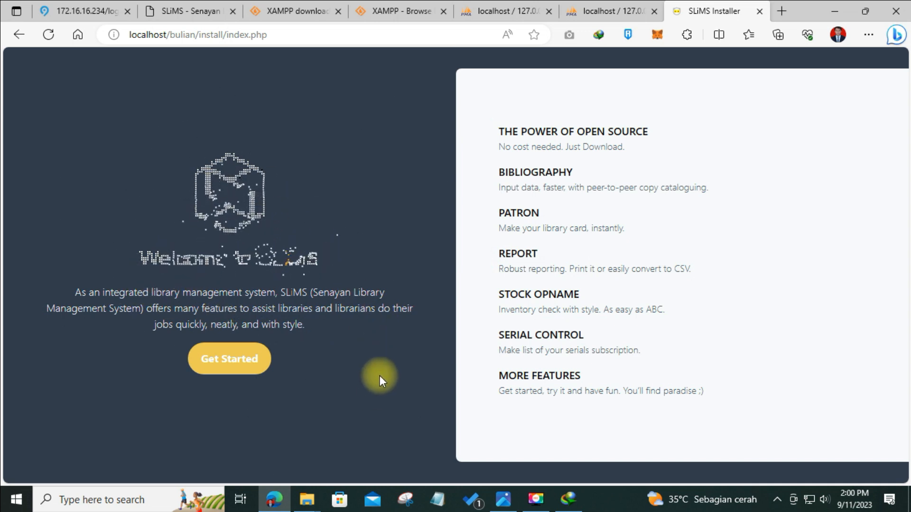
- Start the installer and review requirements: PHP 8.1.17, extensions installed, folders writable
left_click(244, 369)
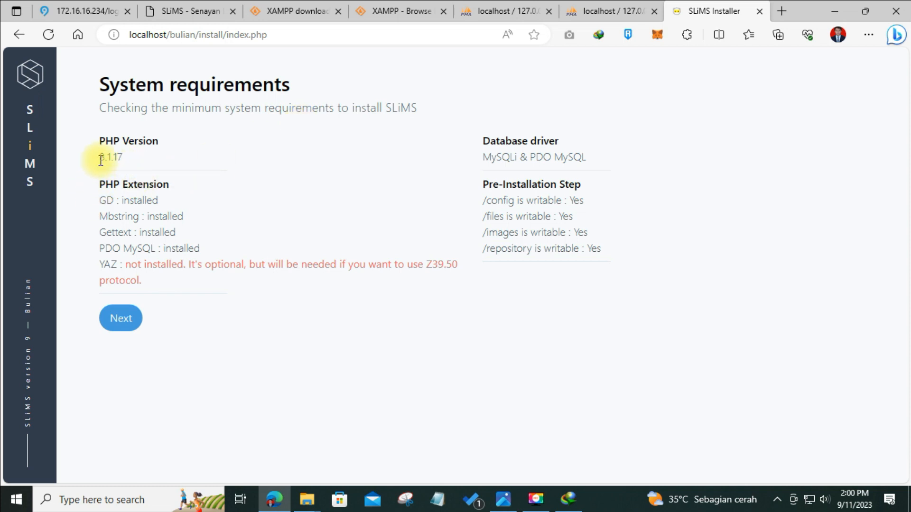
left_click_drag(99, 157, 123, 157)
left_click(203, 264)
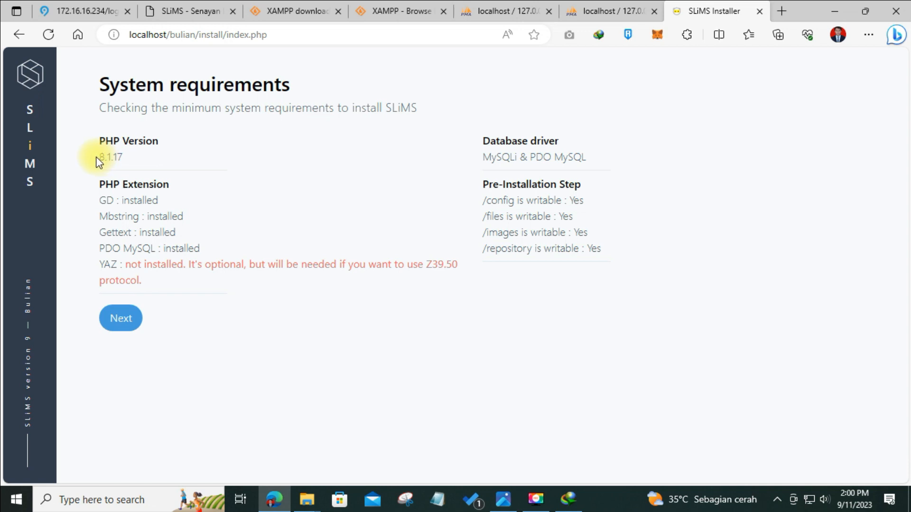
left_click_drag(89, 157, 134, 163)
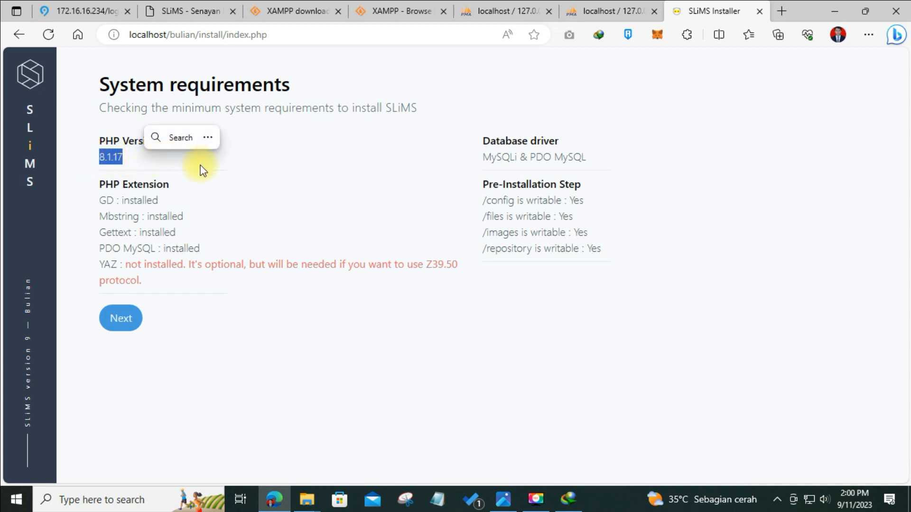
left_click(303, 175)
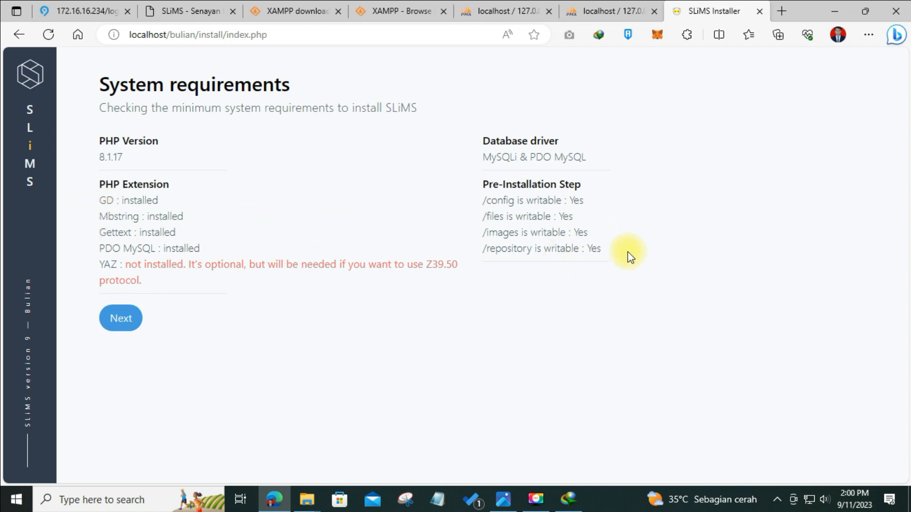
left_click_drag(625, 252, 438, 198)
left_click(438, 198)
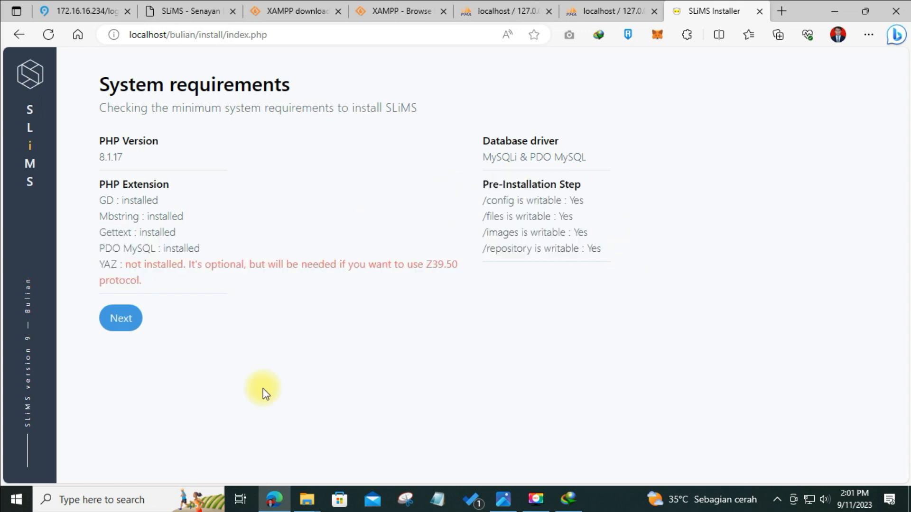
- Accept the system requirements and choose Install SLiMS under Brand new SLiMS installation
left_click(121, 319)
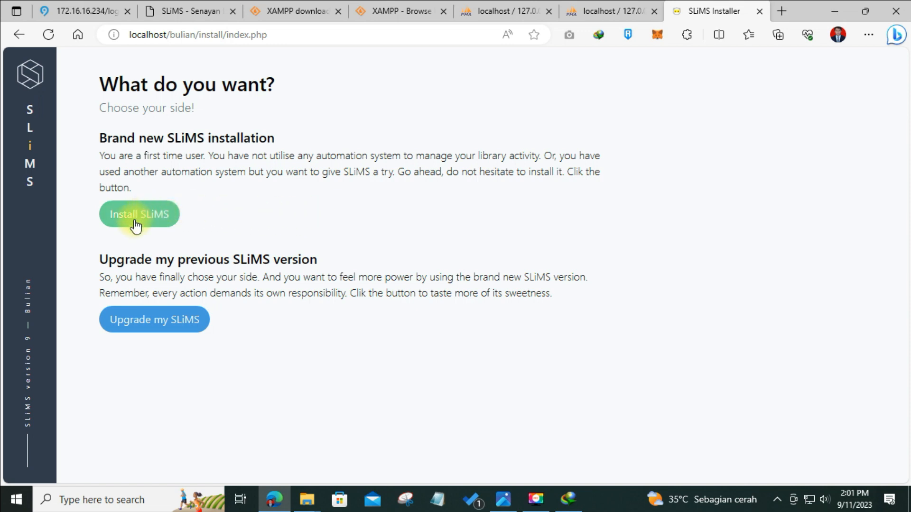
left_click(159, 216)
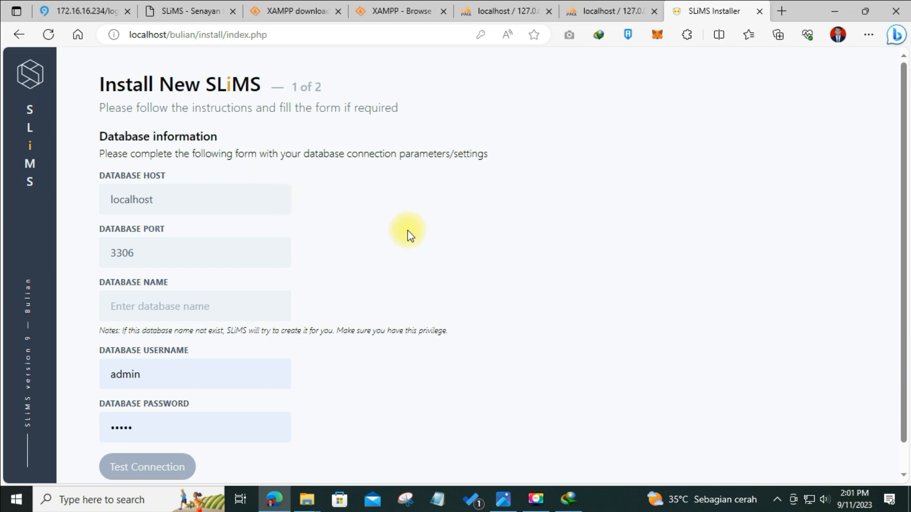
- Keep host localhost and port 3306, and enter bulian as the database name
scroll(457, 247, "down", 1)
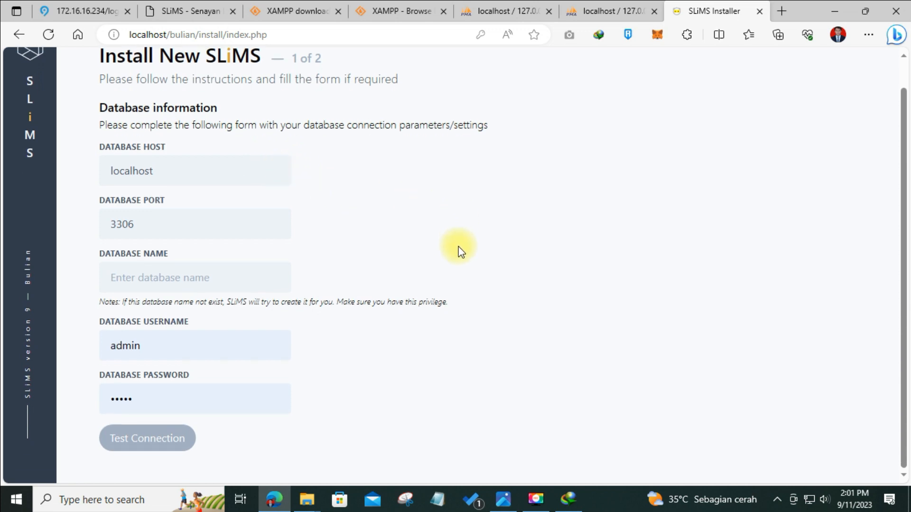
left_click(211, 169)
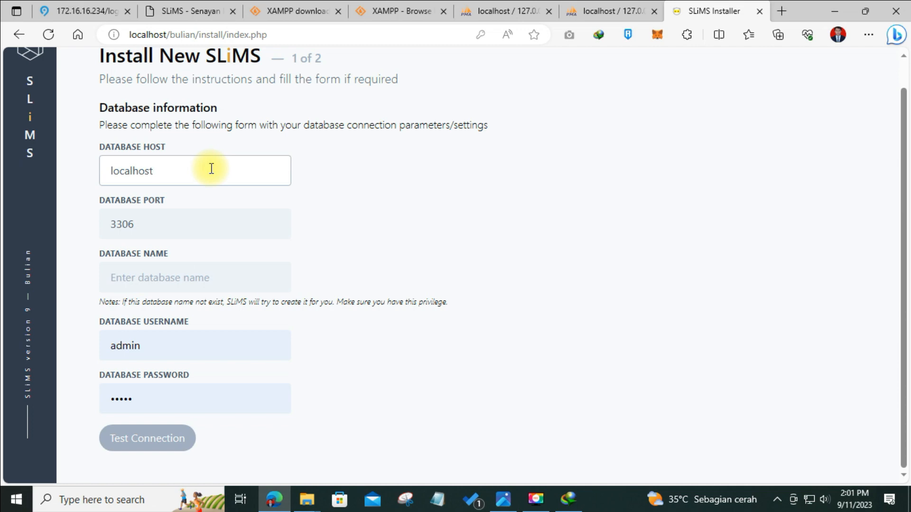
left_click(154, 228)
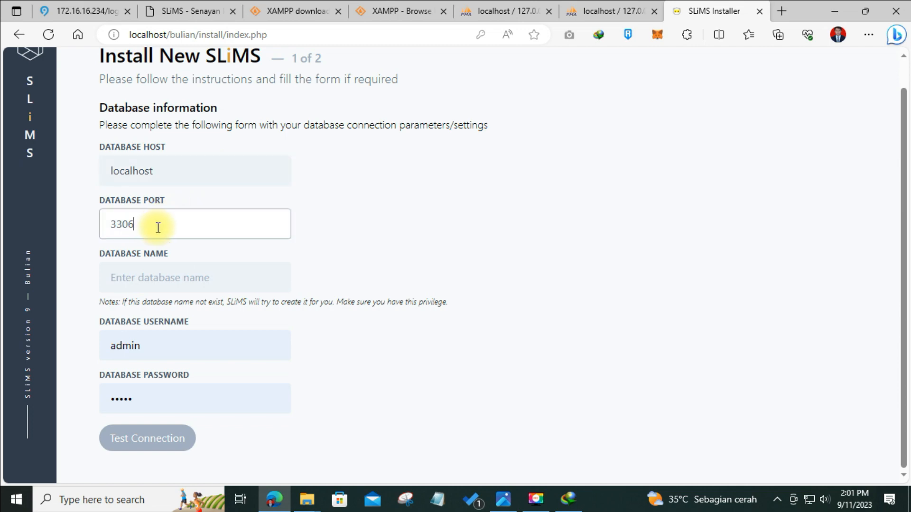
left_click(185, 278)
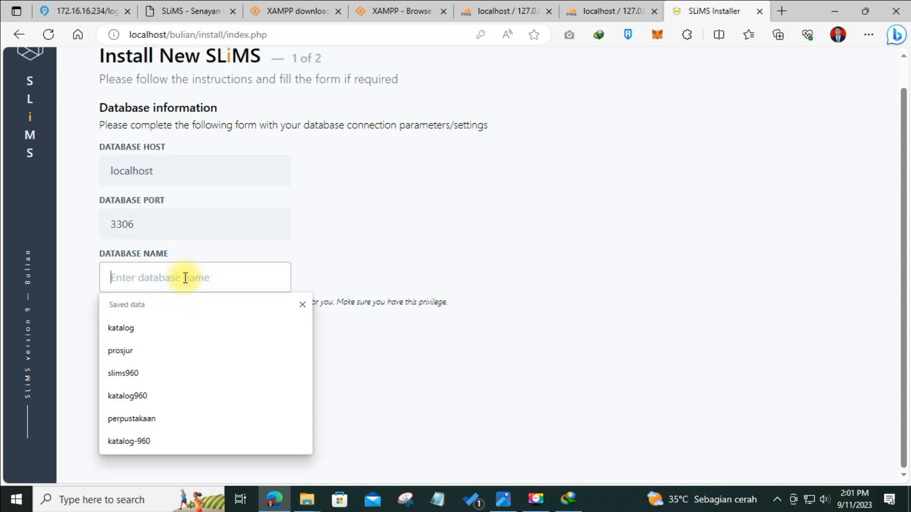
left_click(504, 261)
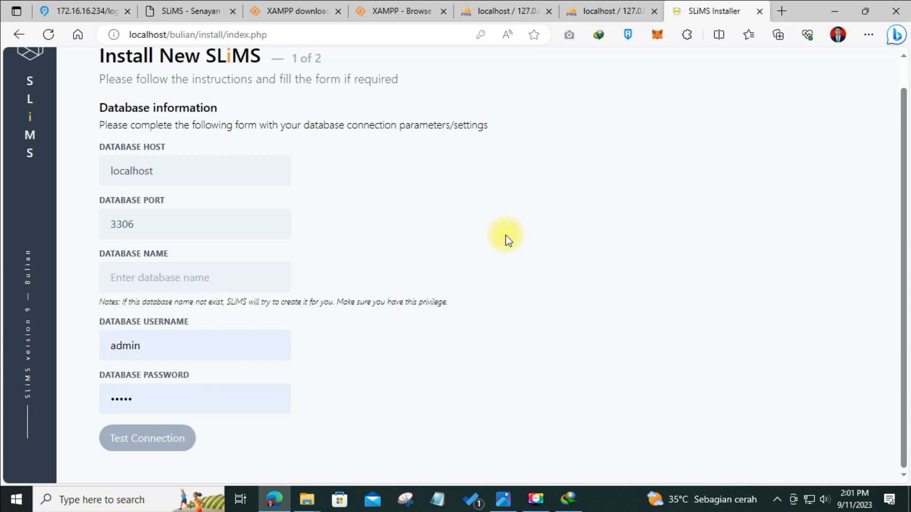
left_click(592, 11)
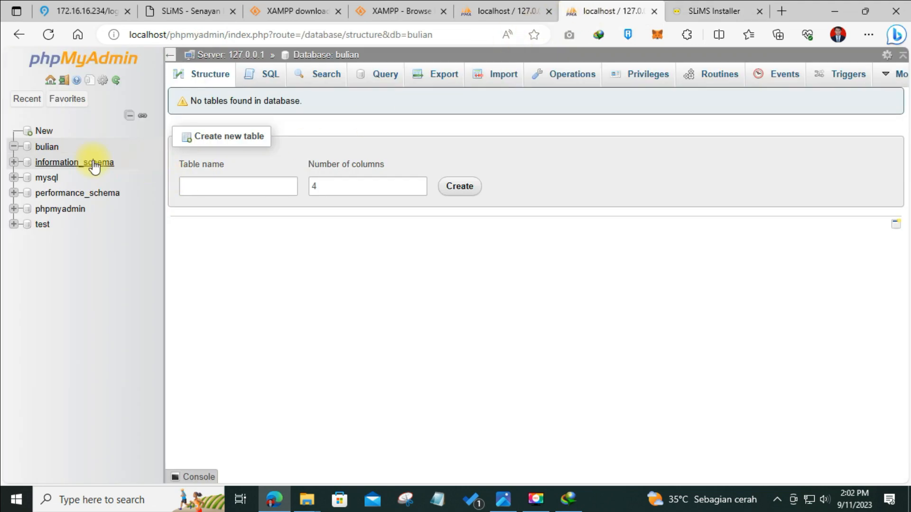
left_click(46, 147)
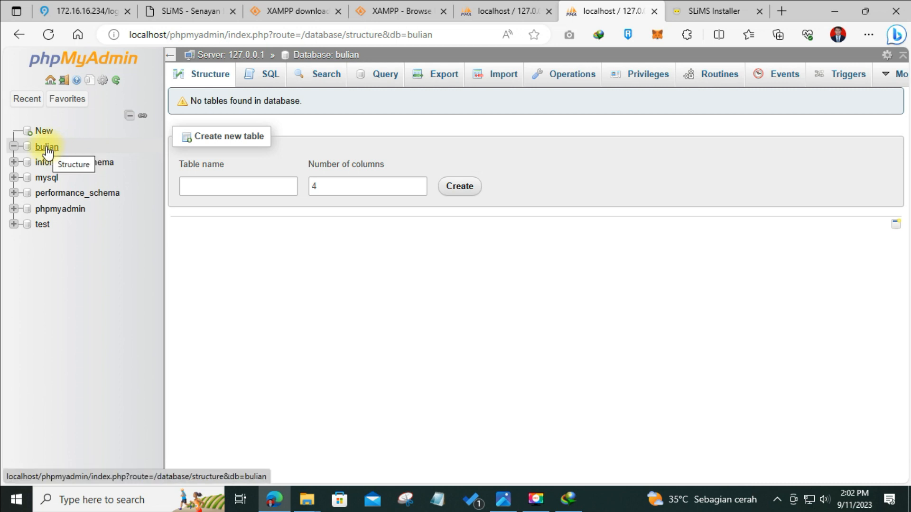
left_click(685, 7)
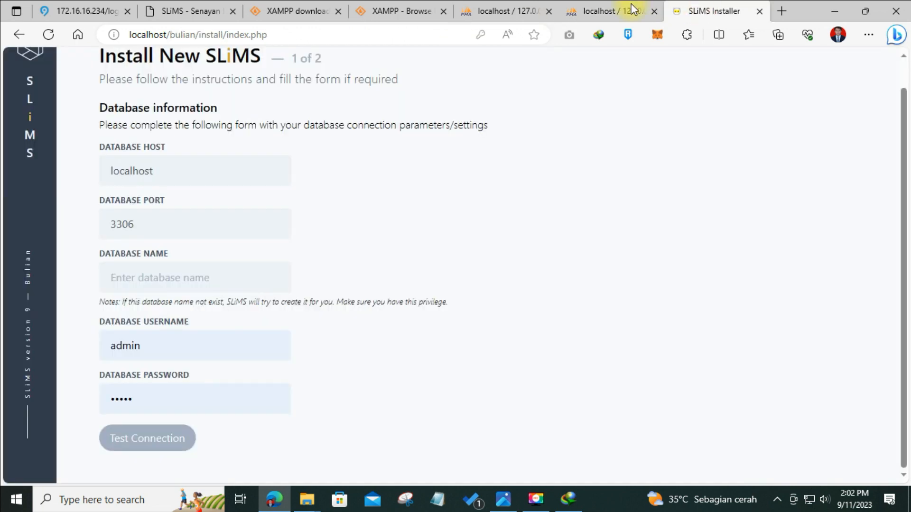
left_click(164, 276)
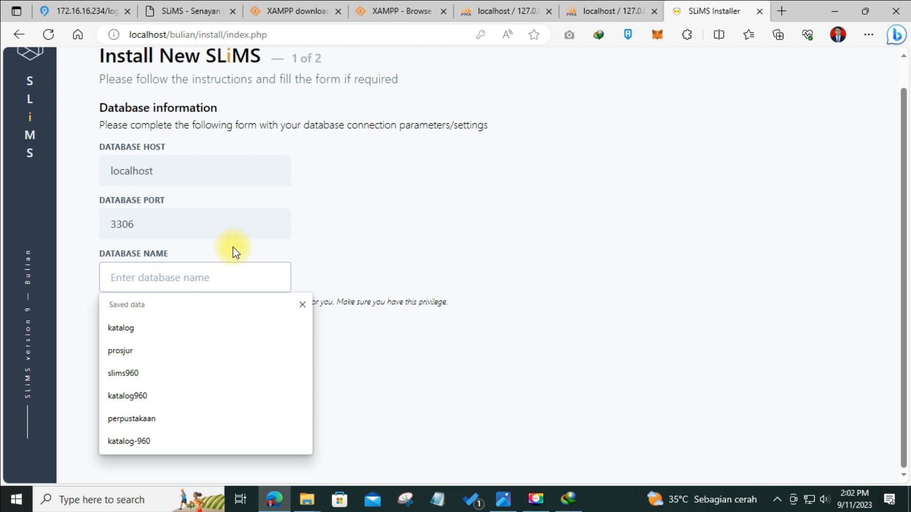
type("bulian")
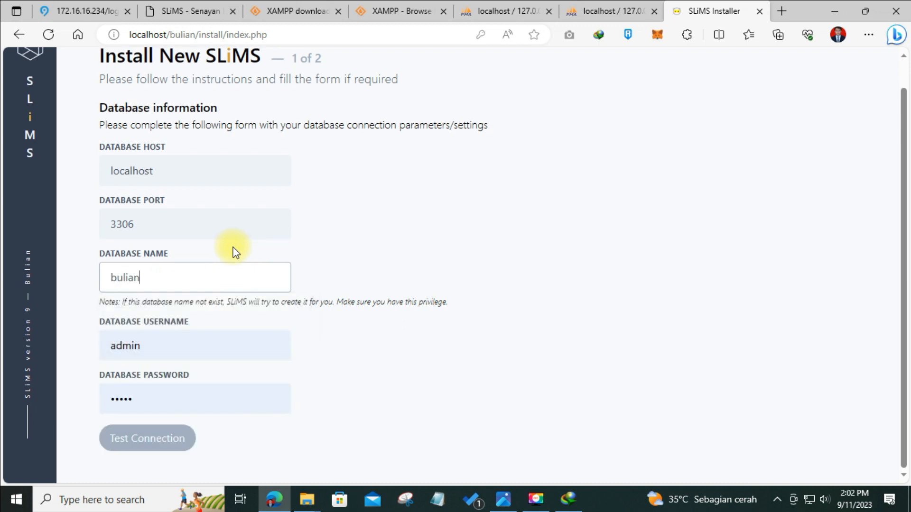
left_click(396, 280)
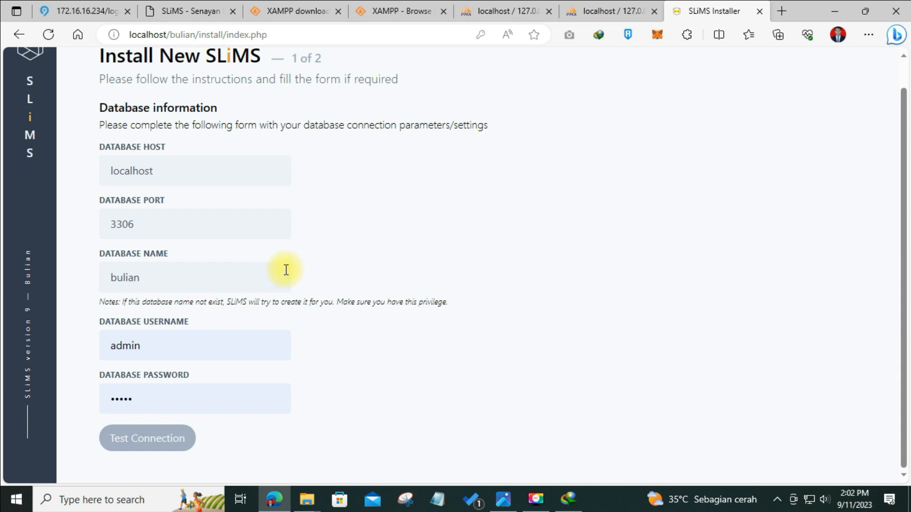
left_click(178, 277)
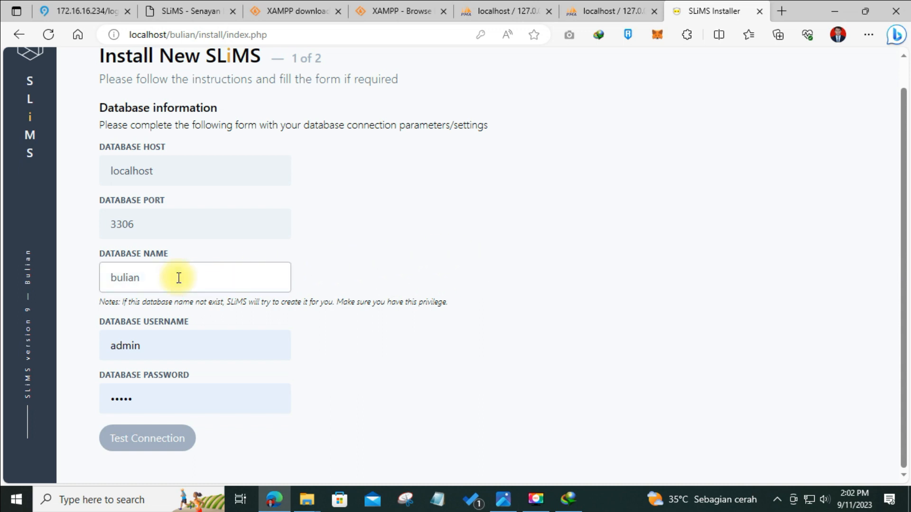
left_click(158, 351)
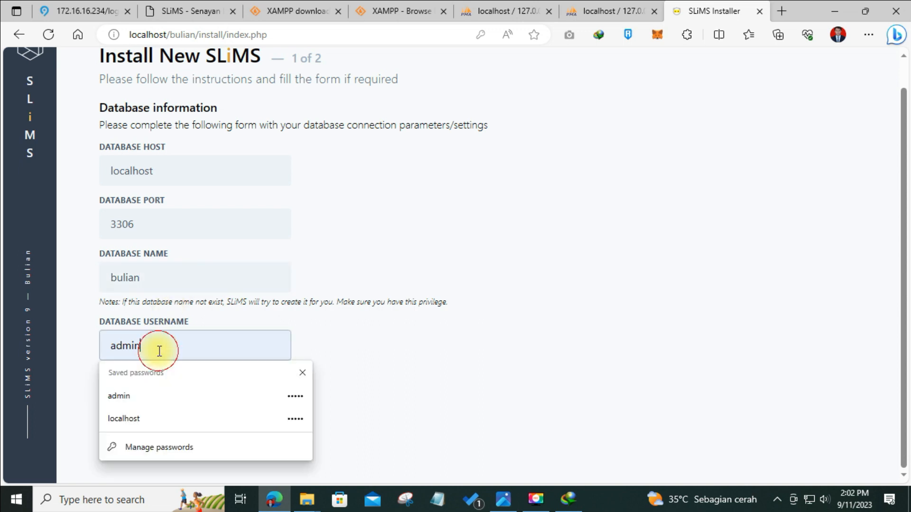
- Replace the database username admin with root and clear the password to blank
left_click_drag(161, 351, 91, 349)
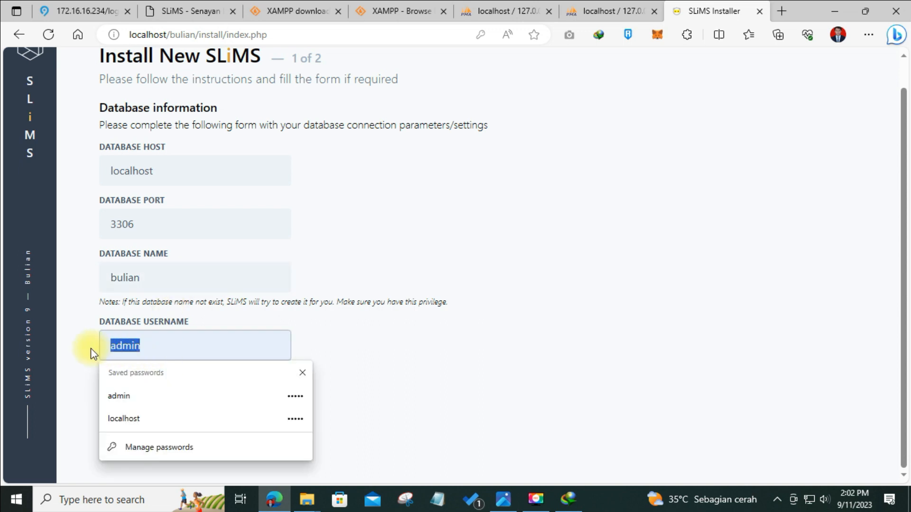
left_click(383, 346)
left_click(613, 10)
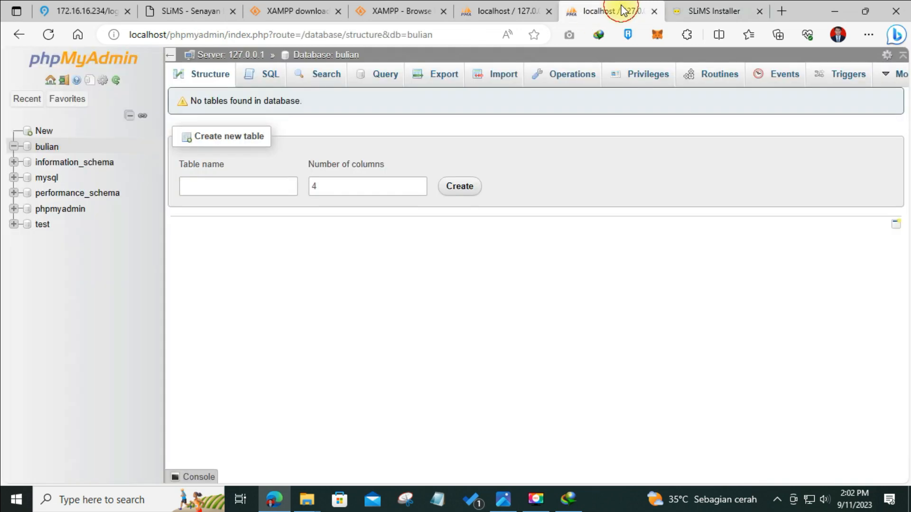
left_click(707, 11)
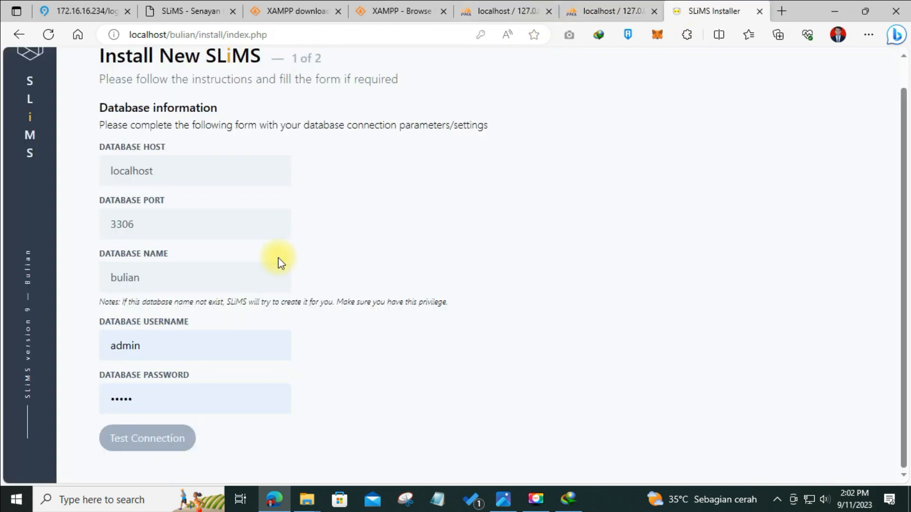
left_click_drag(167, 345, 85, 342)
type("root")
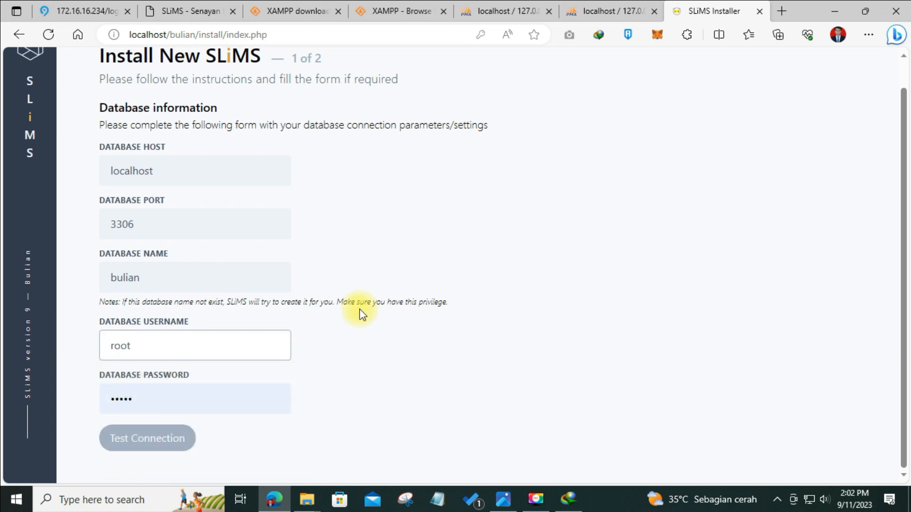
left_click(154, 396)
left_click_drag(155, 396, 61, 396)
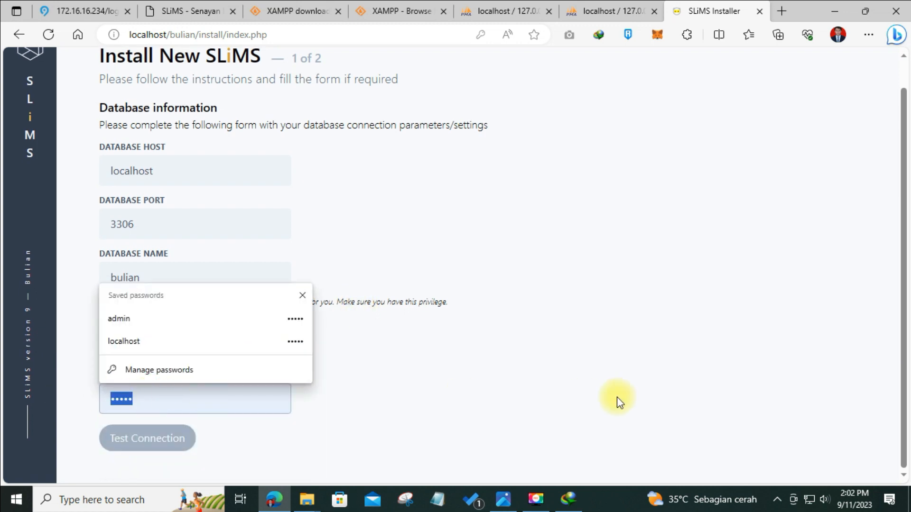
key("BackSpace")
left_click(551, 436)
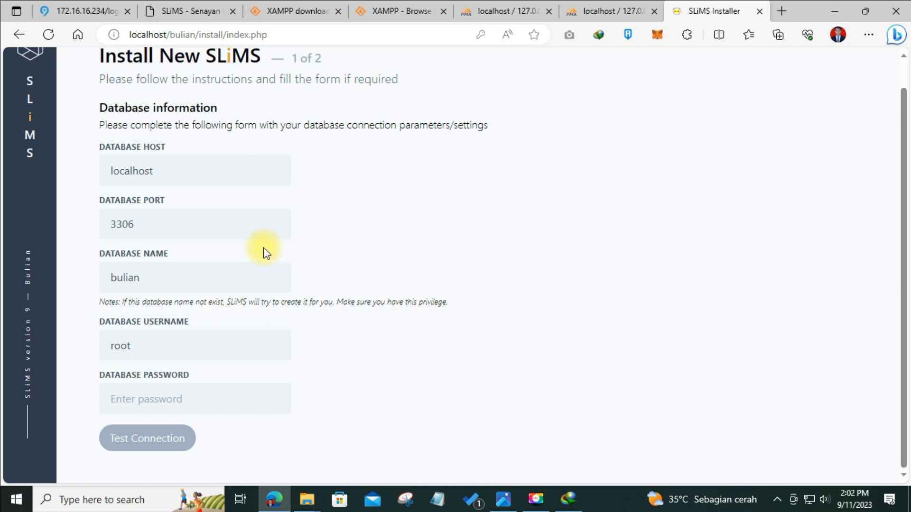
- Re-check host, port, database name and username against the empty bulian database in phpMyAdmin
left_click(214, 166)
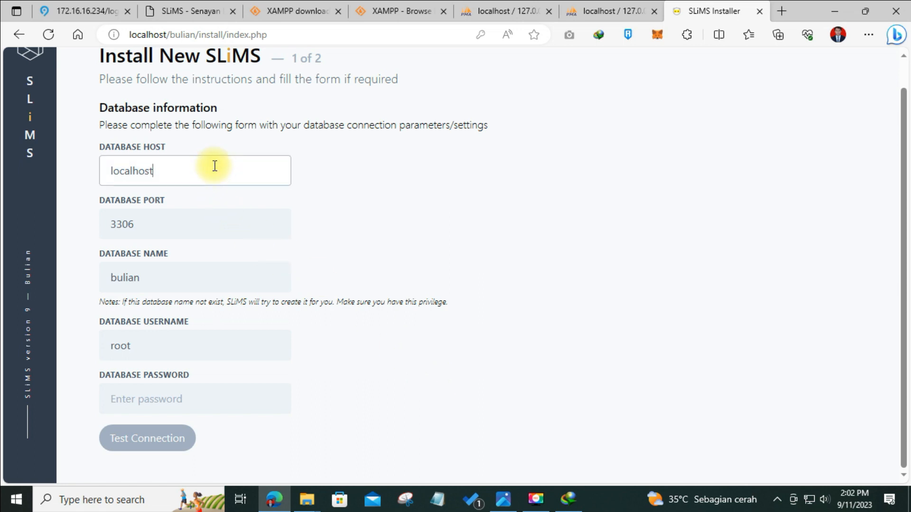
left_click(166, 225)
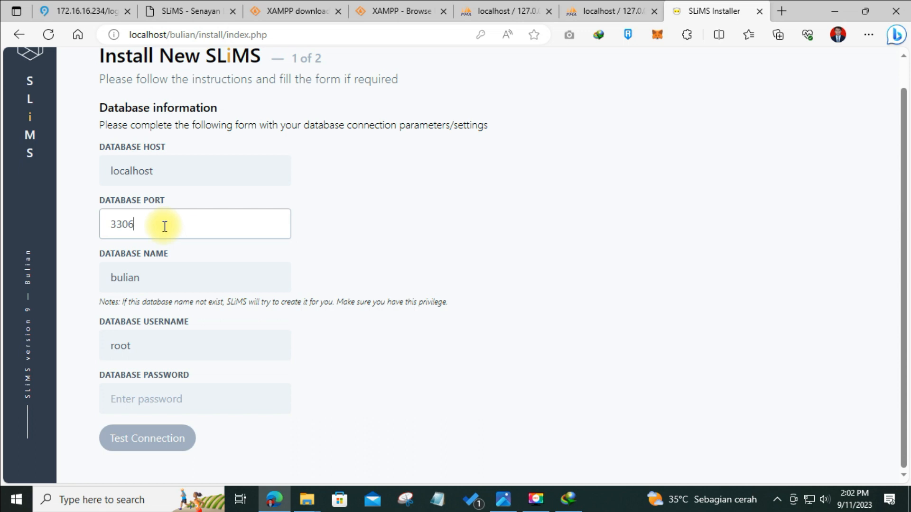
left_click(163, 277)
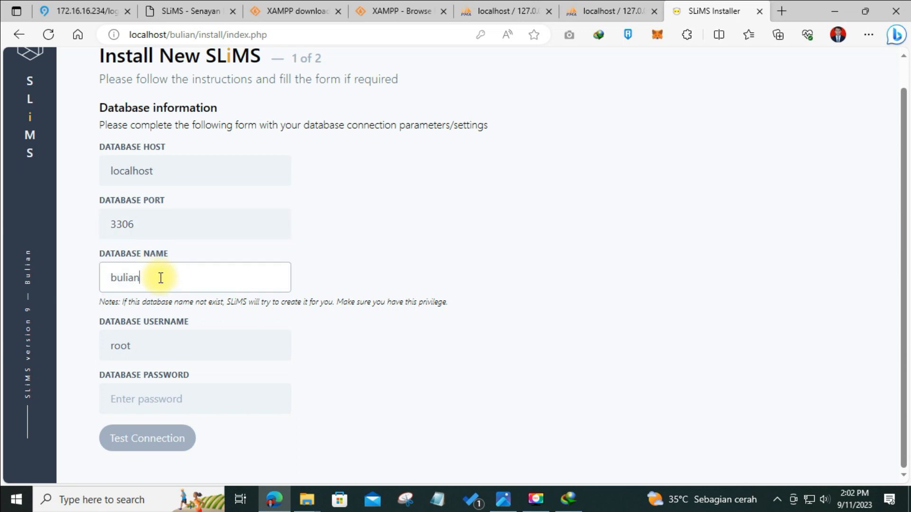
left_click(610, 11)
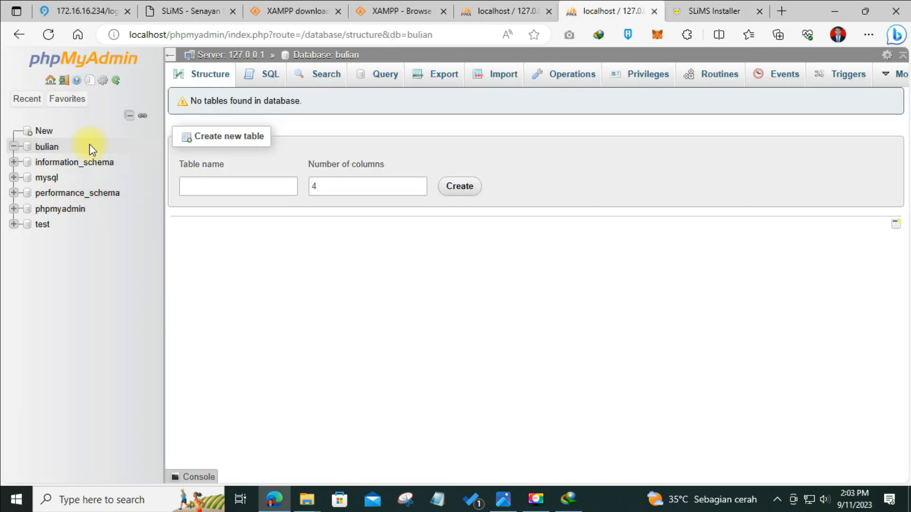
left_click(706, 9)
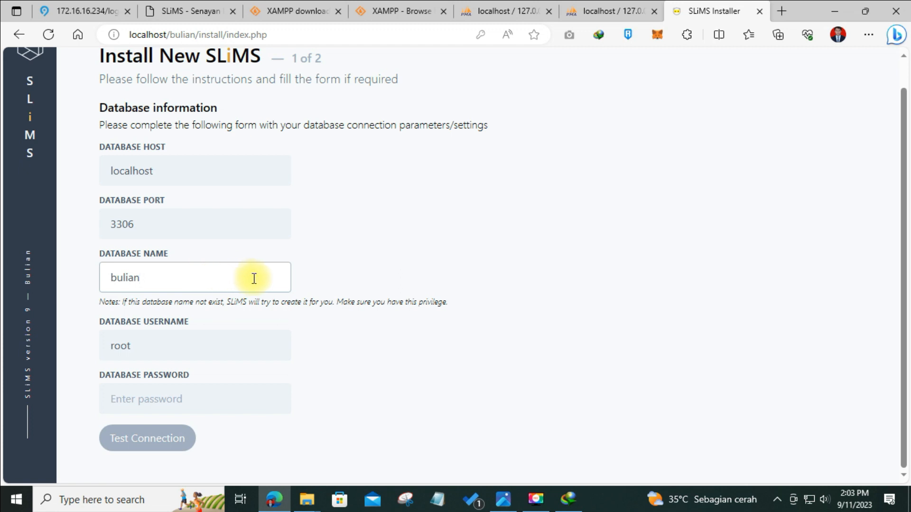
left_click(160, 346)
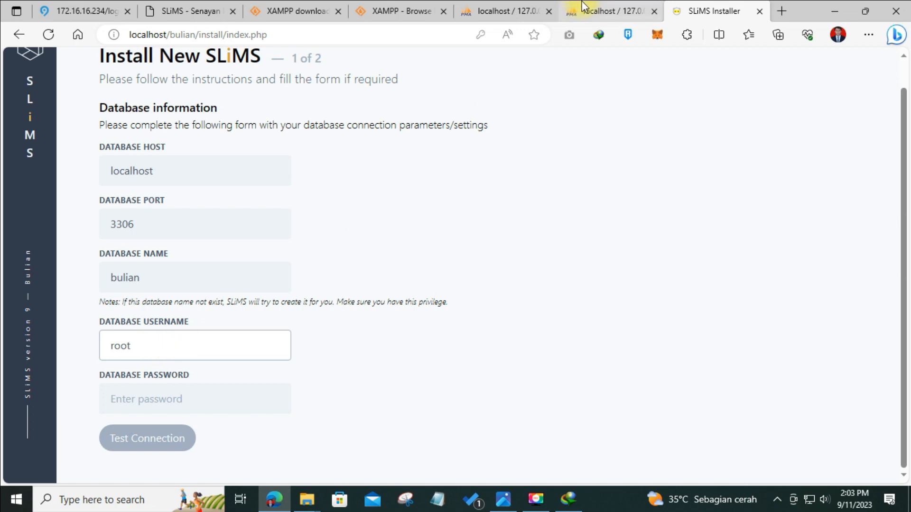
left_click(609, 11)
left_click(711, 11)
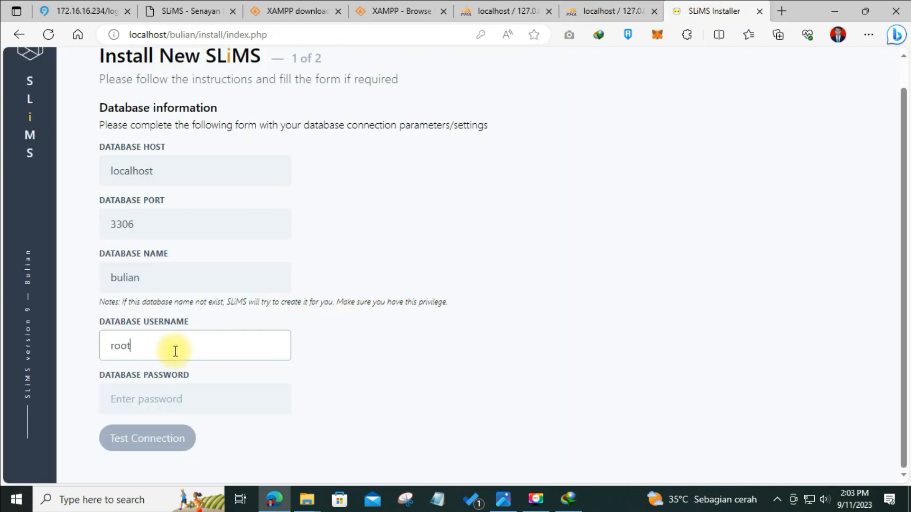
- Confirm the password stays empty, test the connection, and continue to step 2
left_click(137, 398)
left_click(401, 396)
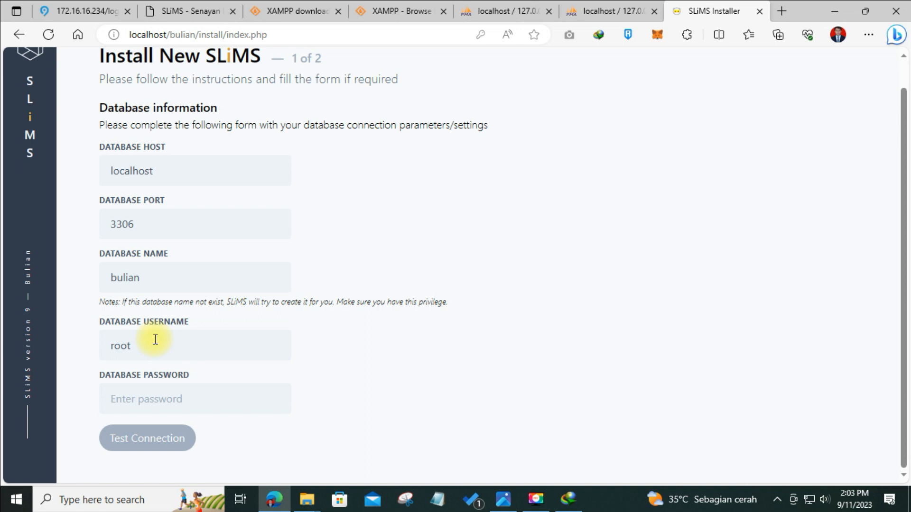
left_click(156, 278)
left_click(144, 349)
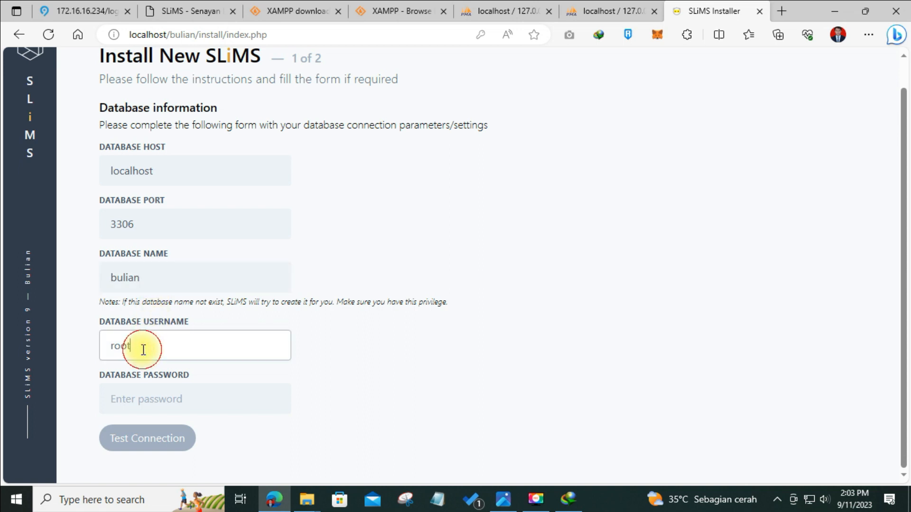
left_click(136, 397)
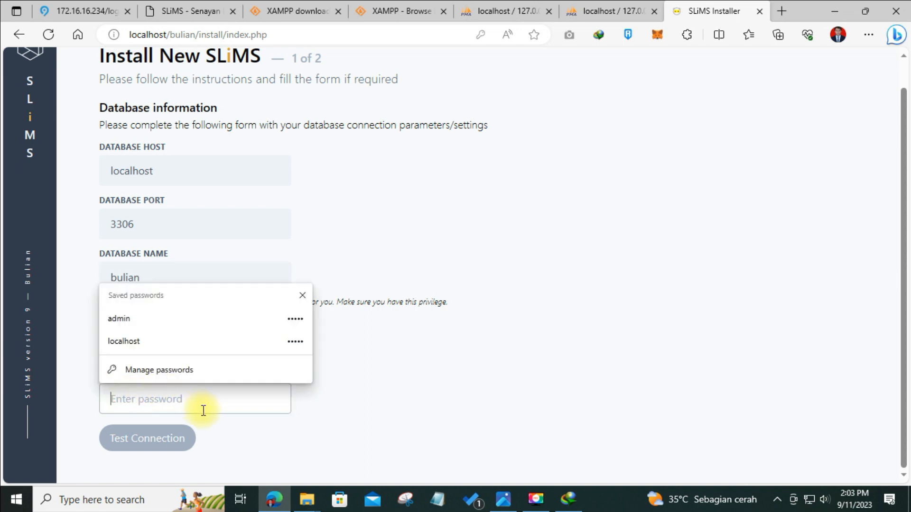
left_click(358, 405)
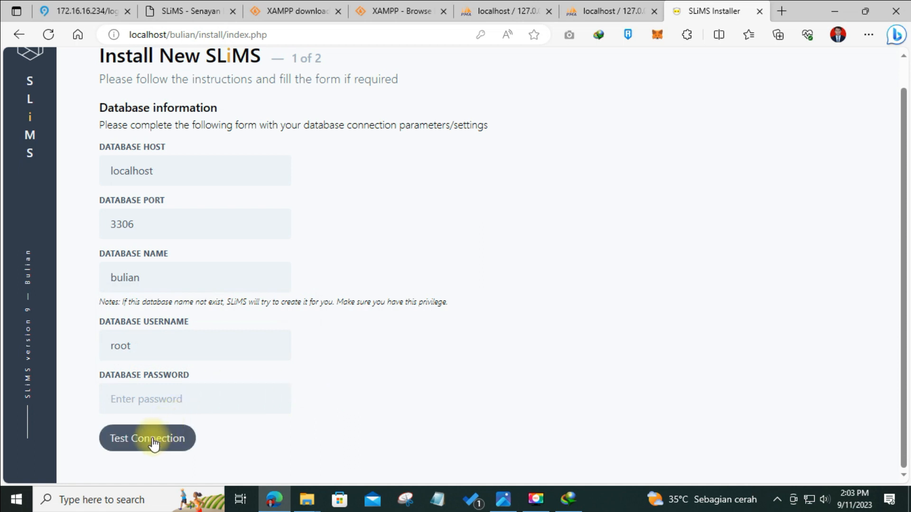
left_click(159, 439)
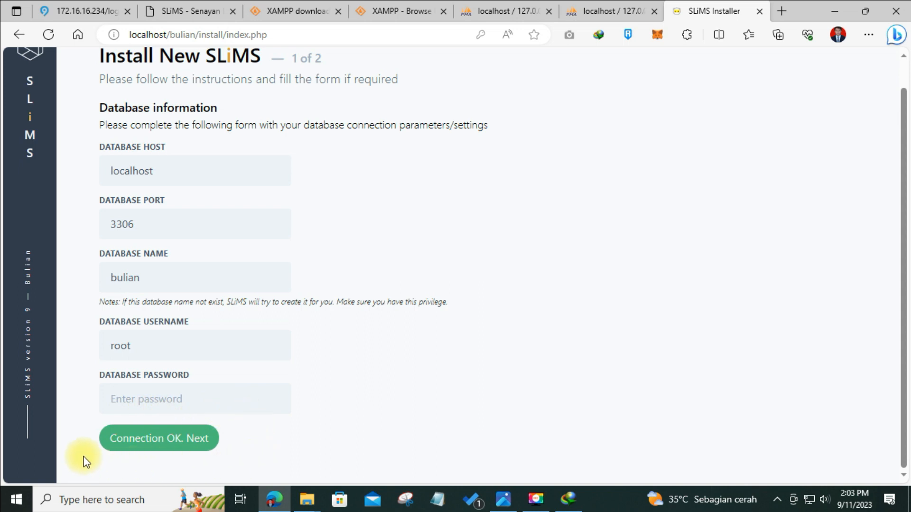
left_click(177, 441)
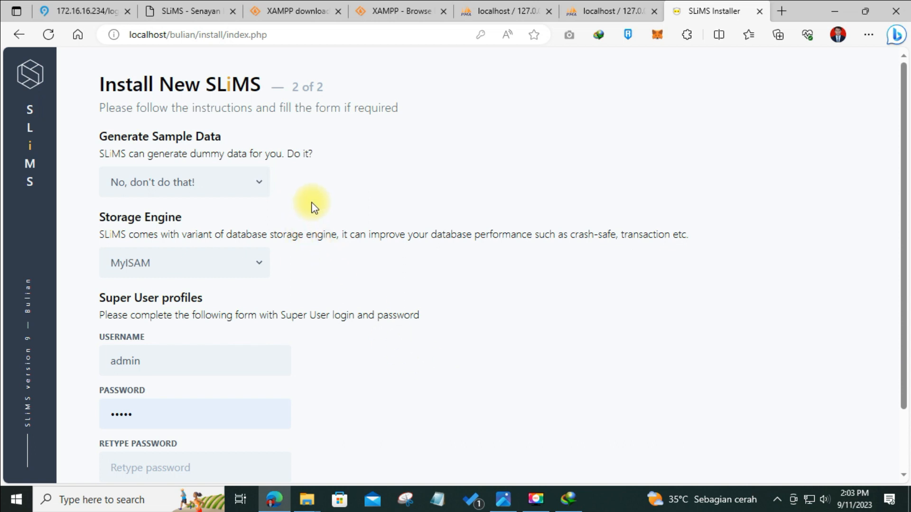
- Set Generate Sample Data to 'Yes, please.' while keeping the MyISAM storage engine
left_click(258, 184)
left_click(208, 222)
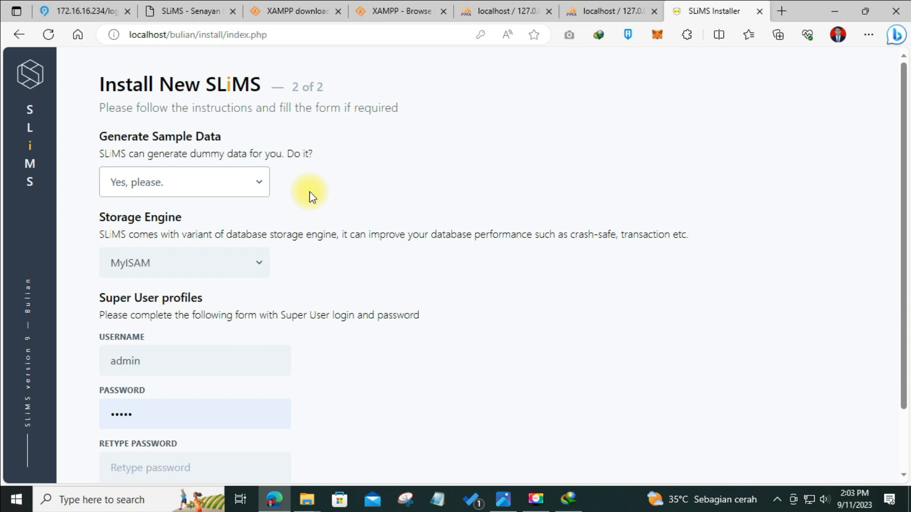
left_click(240, 183)
left_click(215, 213)
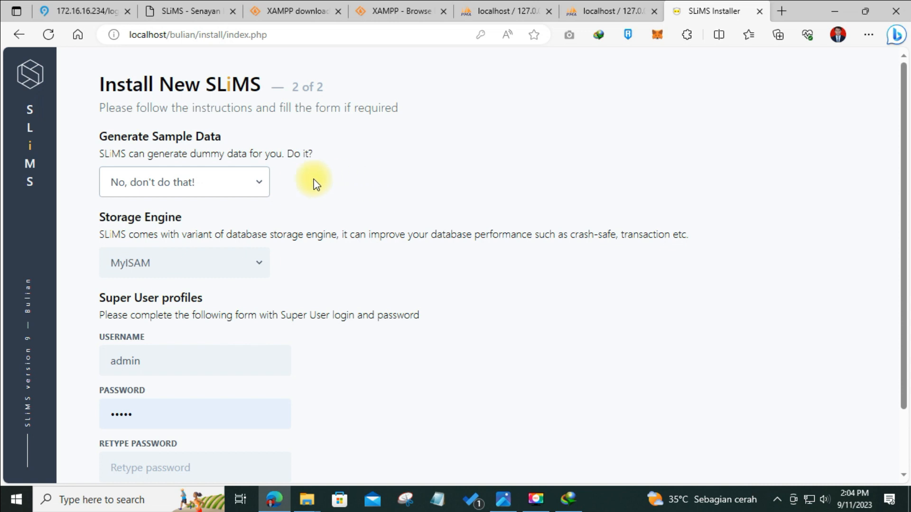
left_click(229, 188)
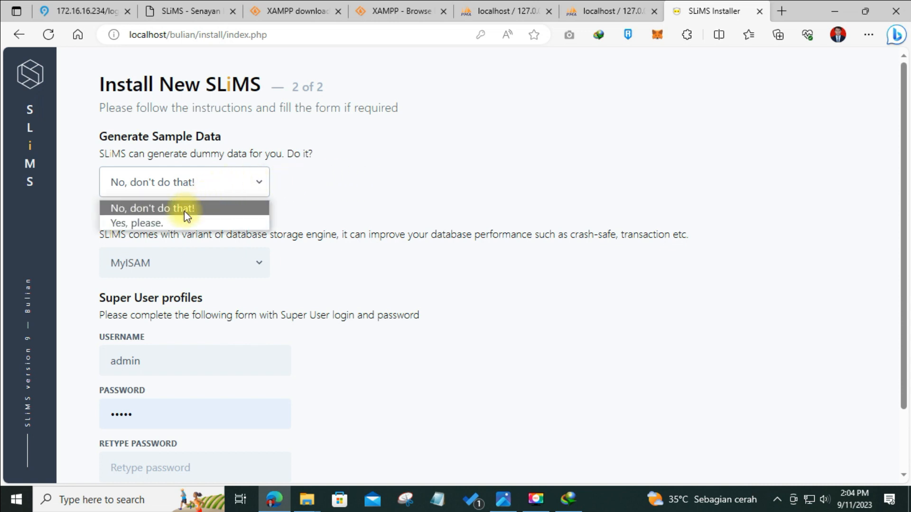
left_click(170, 222)
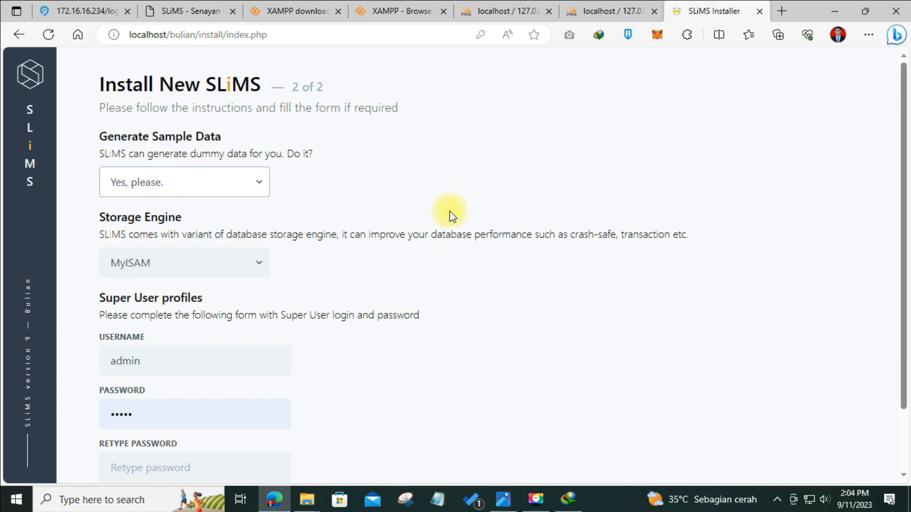
scroll(455, 212, "down", 2)
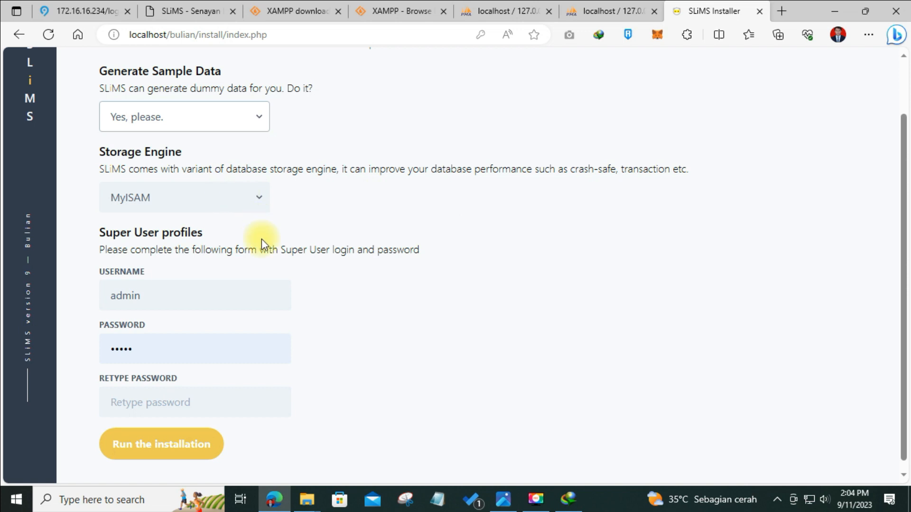
left_click(158, 295)
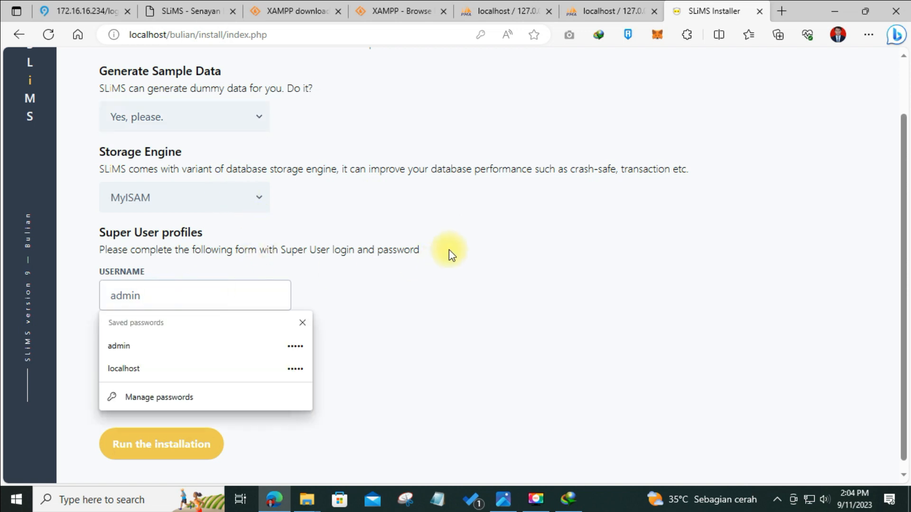
- Replace the super user username with admin
scroll(471, 242, "down", 1)
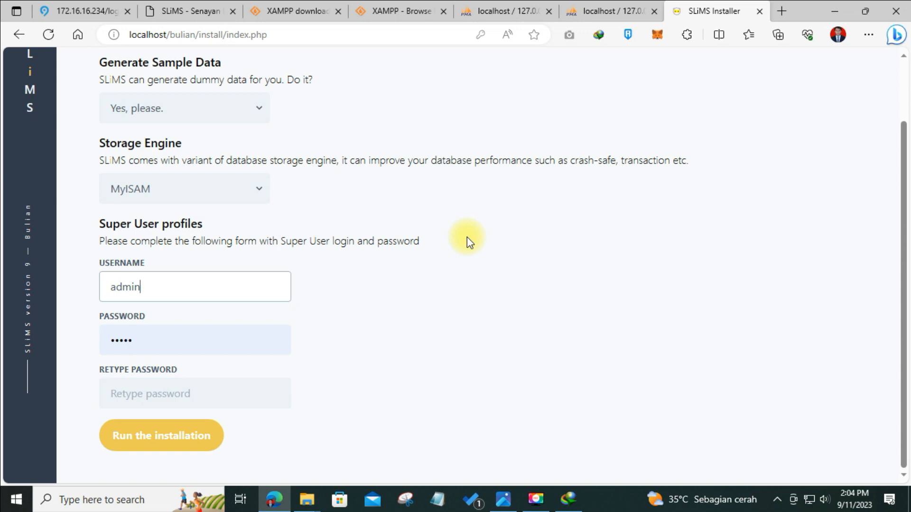
left_click(205, 287)
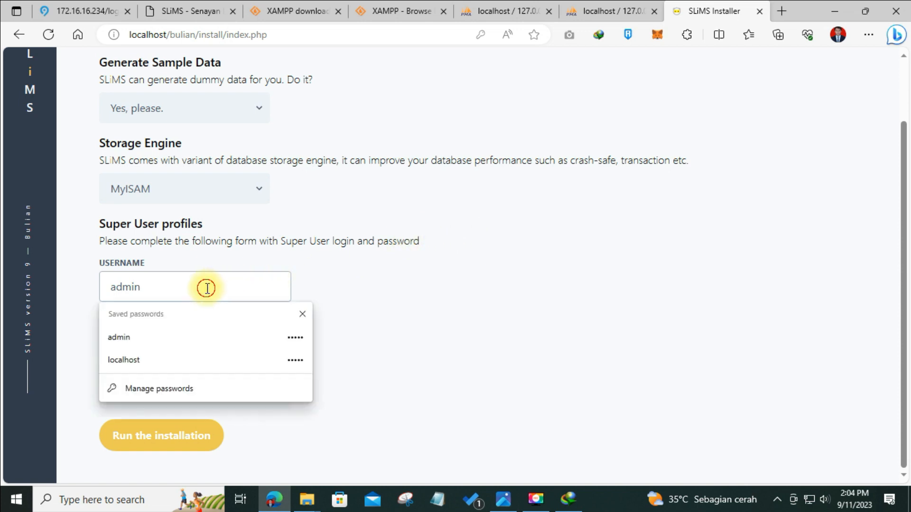
left_click(419, 292)
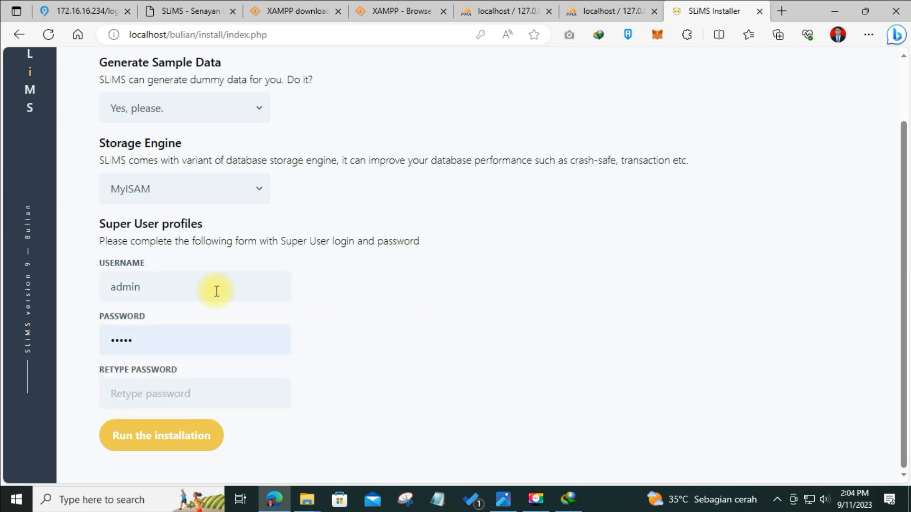
left_click(194, 292)
left_click_drag(234, 291, 57, 293)
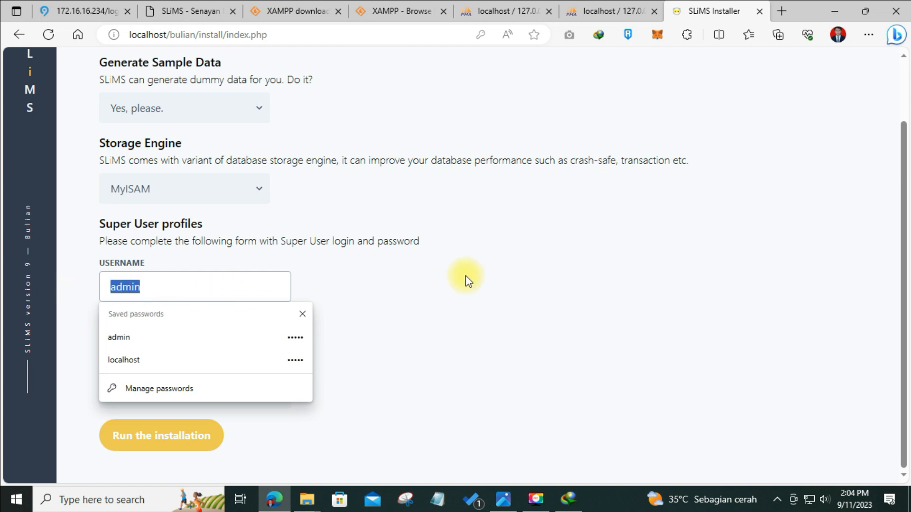
type("admin")
key("Down")
key("Return")
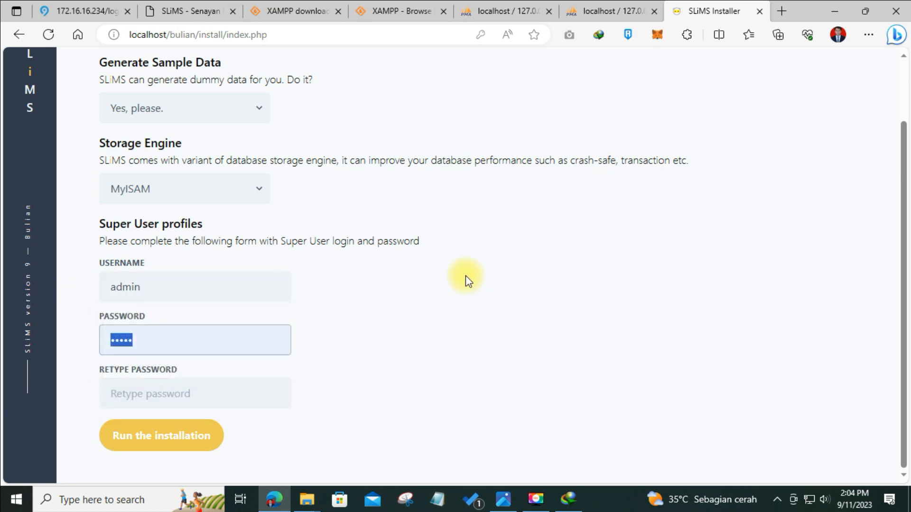
- Enter the super user password in Password and Retype Password, verify it, and run the installation
type("admin")
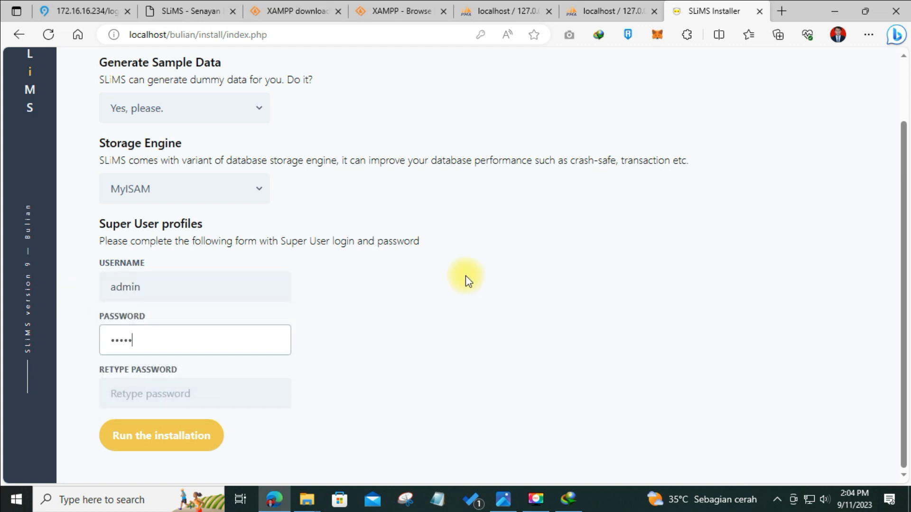
key("Return")
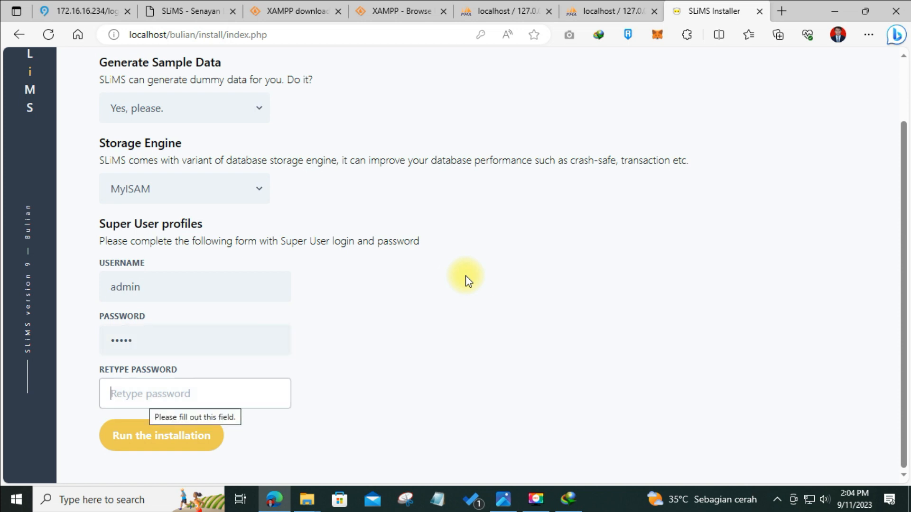
type("admin")
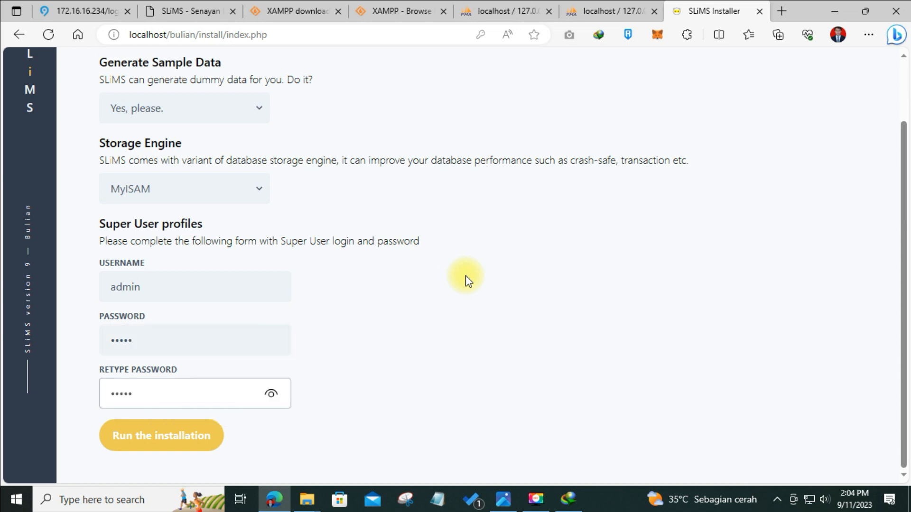
left_click(272, 394)
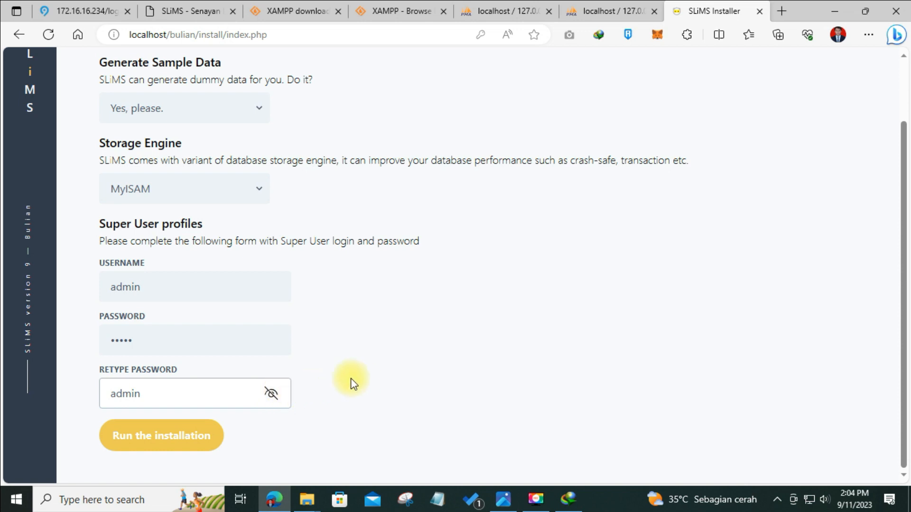
left_click(271, 394)
left_click(374, 369)
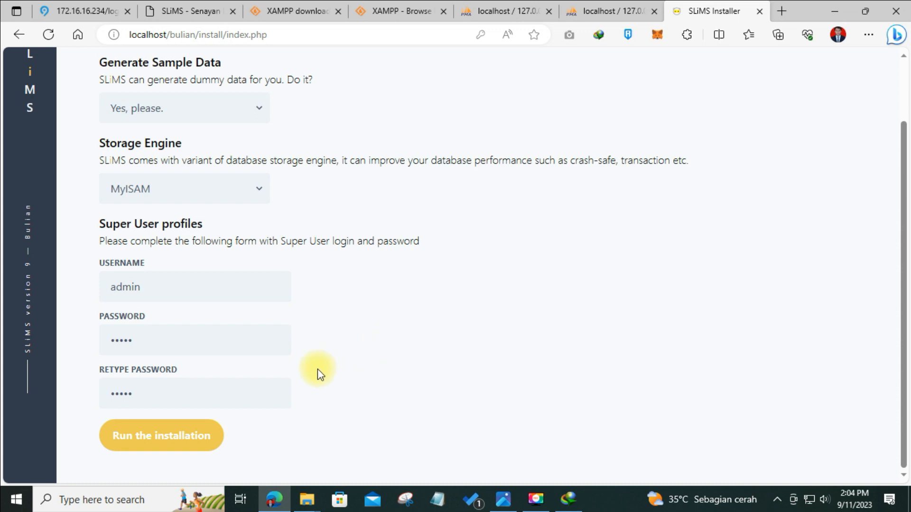
left_click(163, 446)
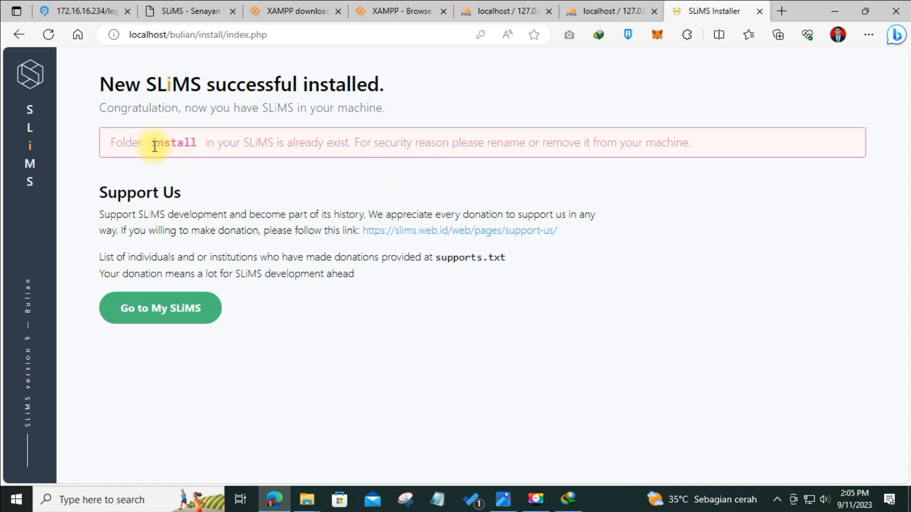
- Read the success page's warning that the install folder still exists and should be renamed or removed
left_click_drag(150, 143, 195, 143)
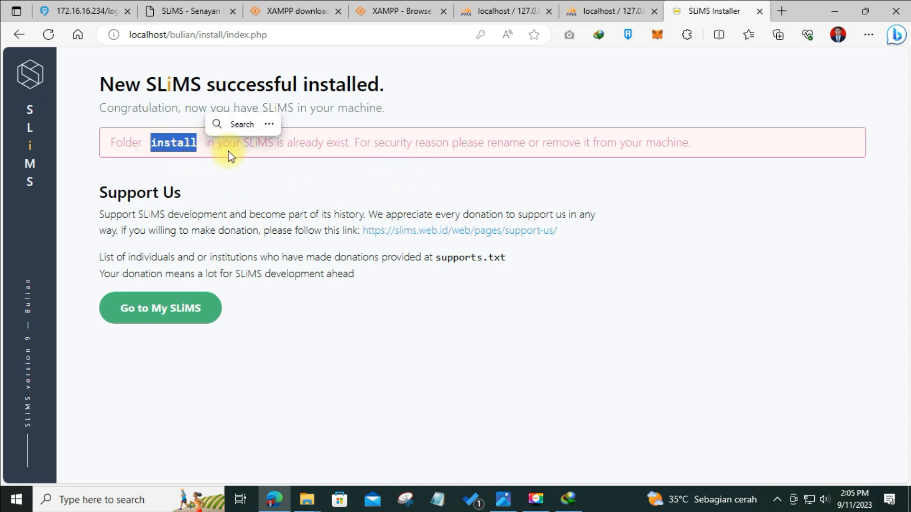
double_click(326, 143)
left_click(369, 167)
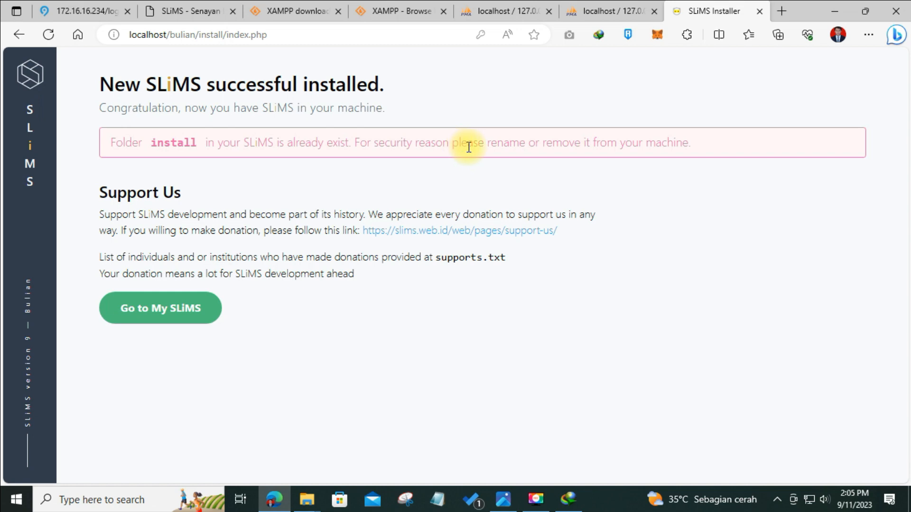
- Open the new OPAC at localhost/bulian and scroll its sample books down to the footer and back
left_click(170, 318)
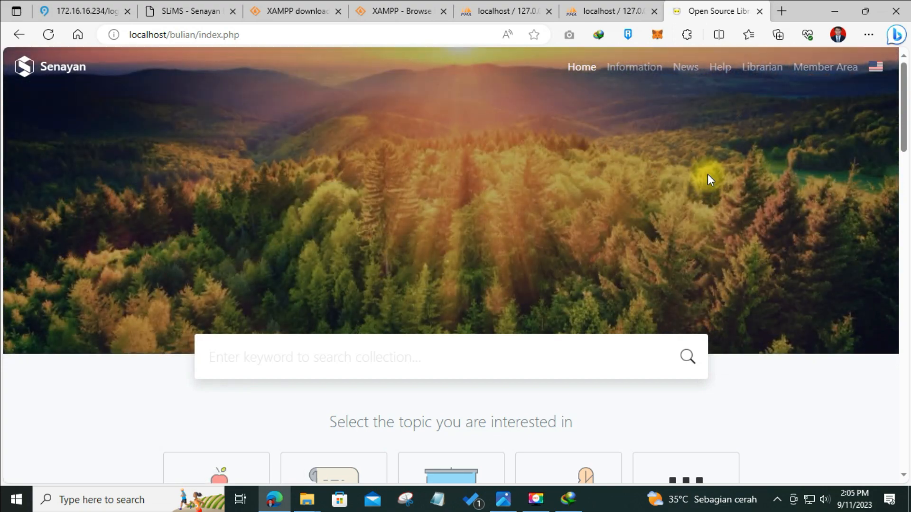
scroll(705, 177, "down", 10)
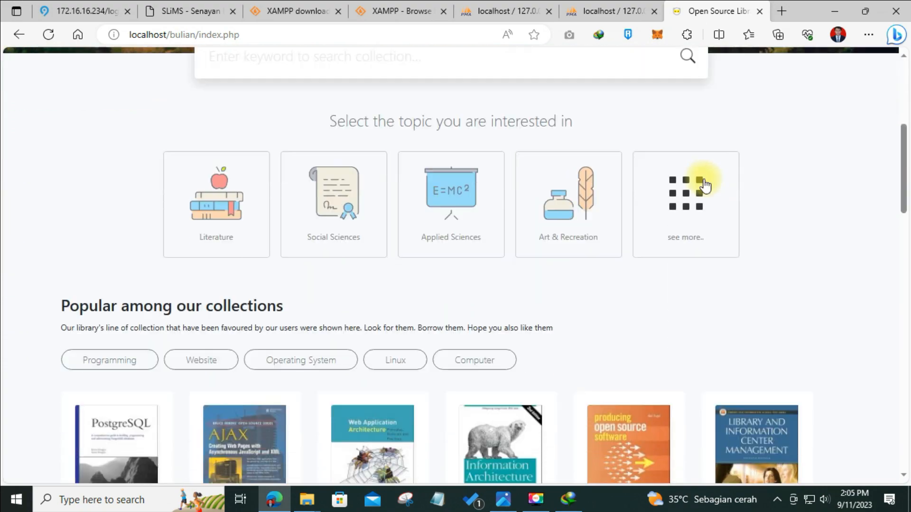
scroll(704, 186, "down", 9)
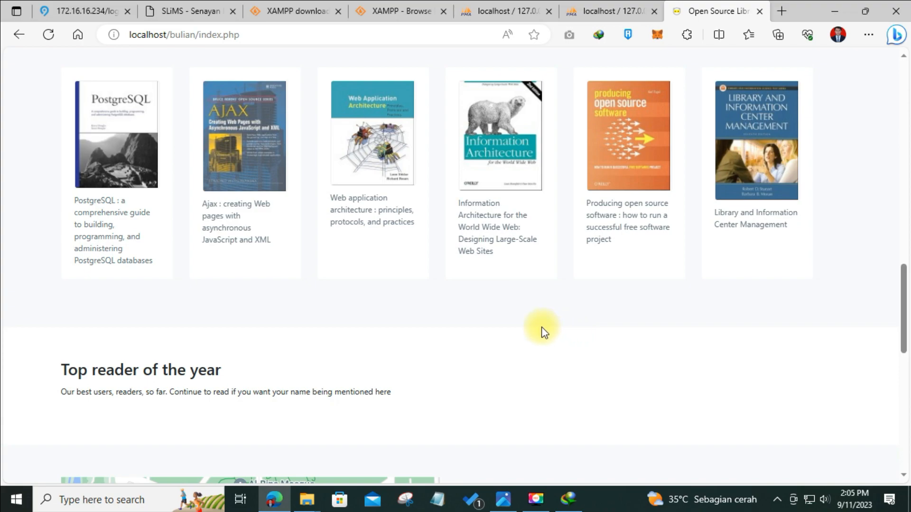
scroll(545, 329, "down", 9)
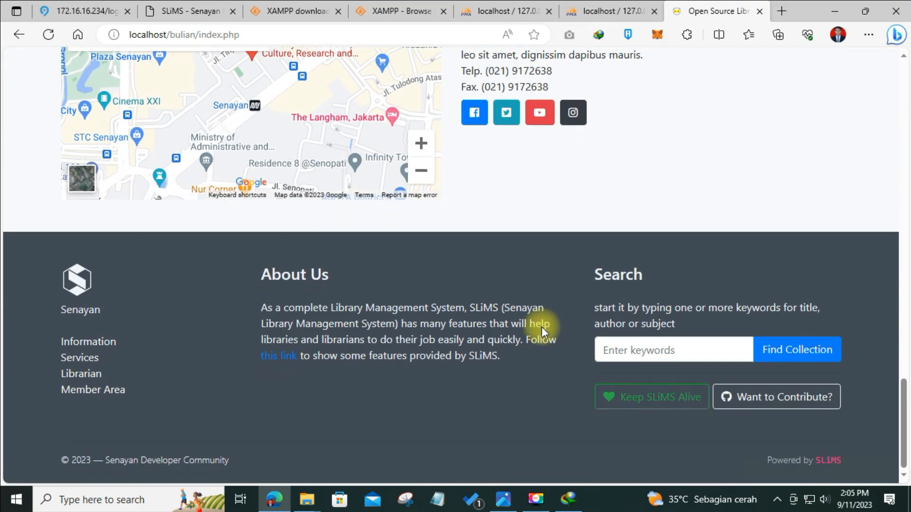
scroll(542, 328, "up", 15)
scroll(541, 326, "up", 5)
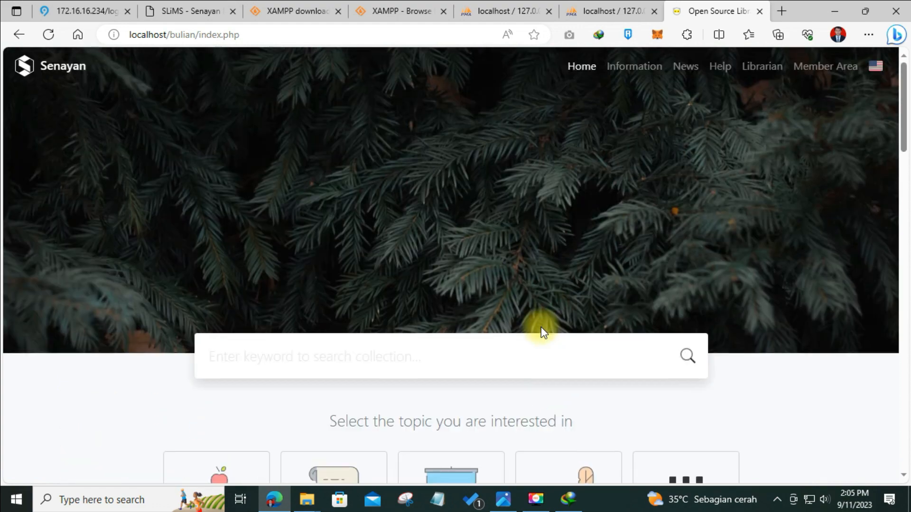
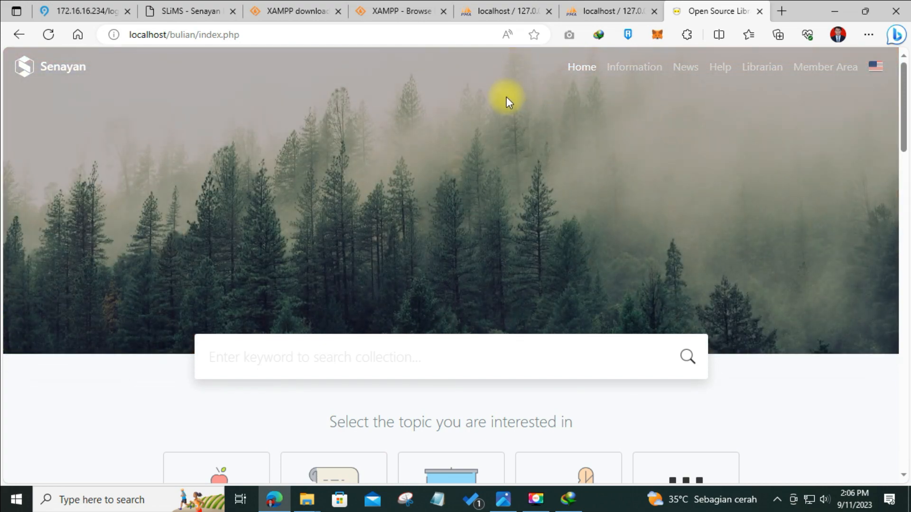
- Append ?p=login to the page address to load the login page, then return to the library home
left_click(272, 31)
left_click(252, 33)
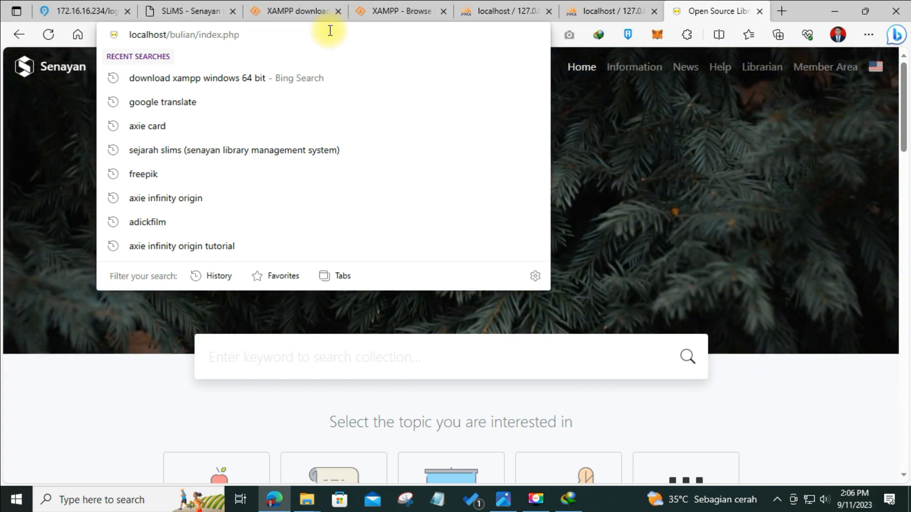
left_click_drag(270, 34, 185, 36)
left_click(268, 35)
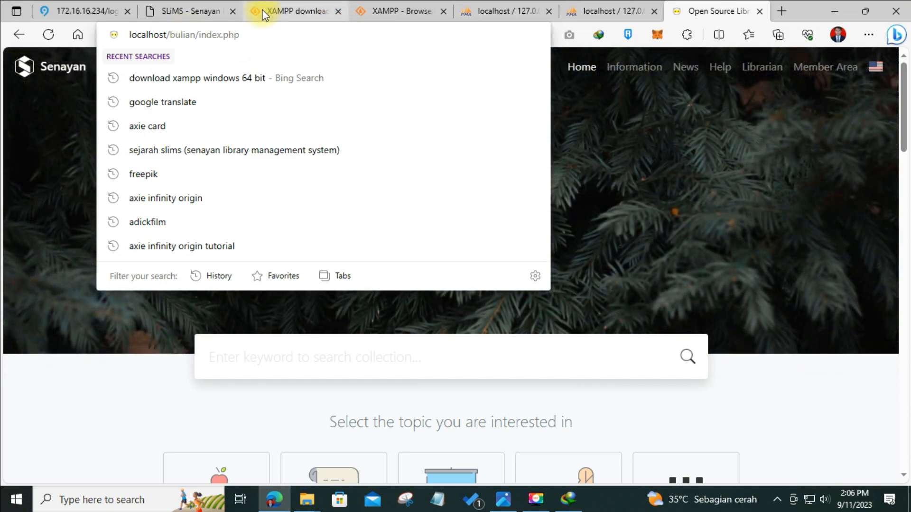
type("?")
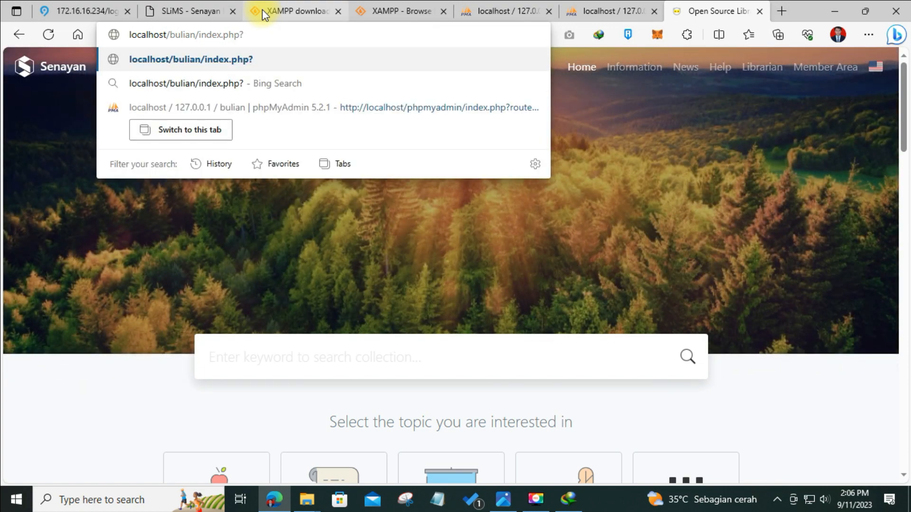
type("p=login")
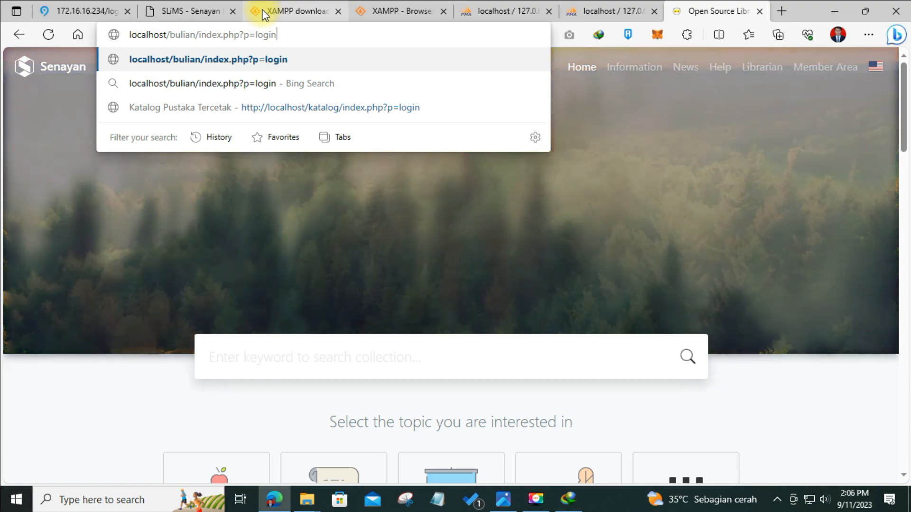
key("Return")
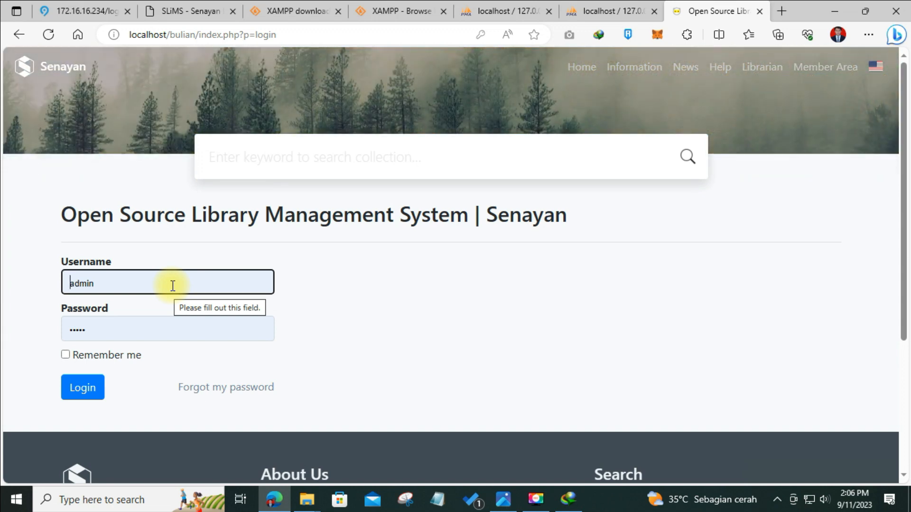
left_click(35, 70)
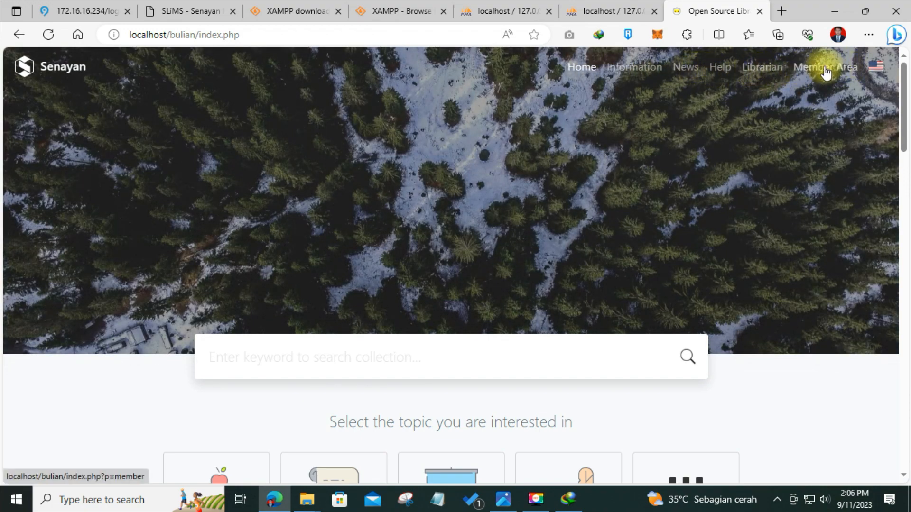
- From the librarian page, replace 'librarian' in the address with 'login' to reach the login page
left_click(762, 69)
left_click(270, 36)
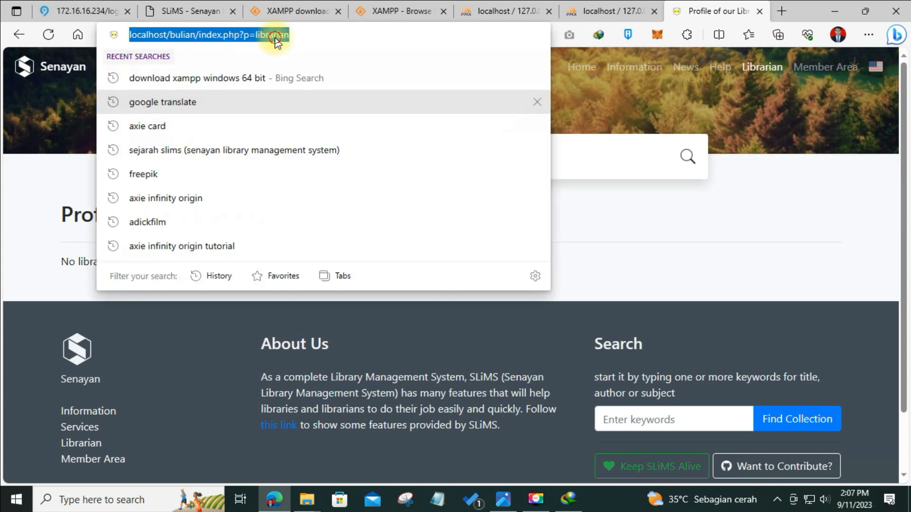
double_click(268, 36)
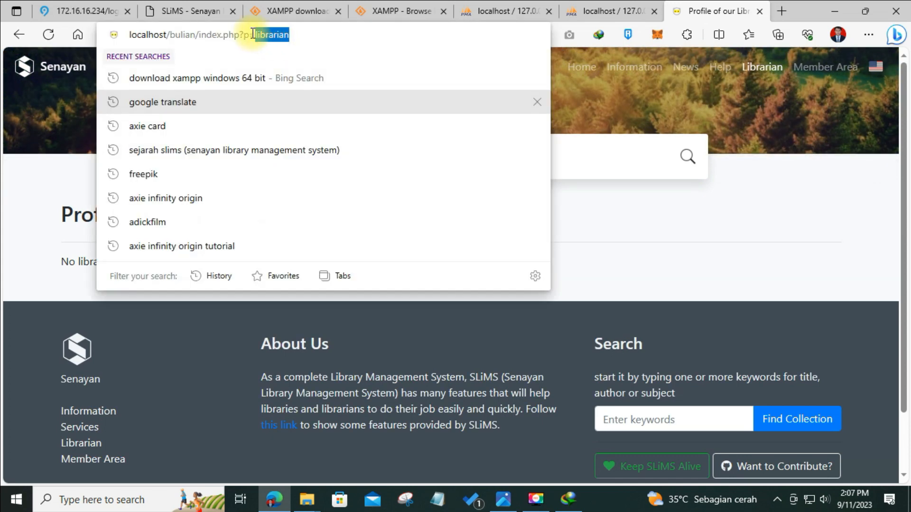
type("login")
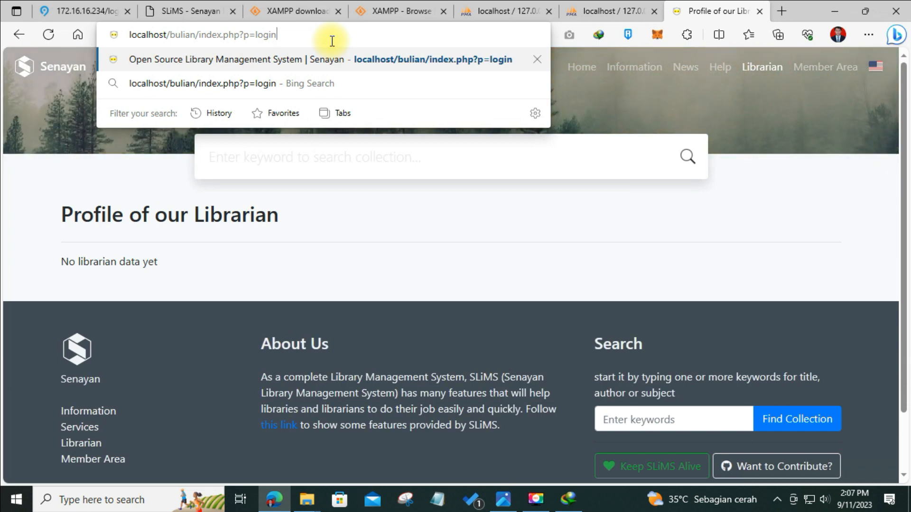
key("Return")
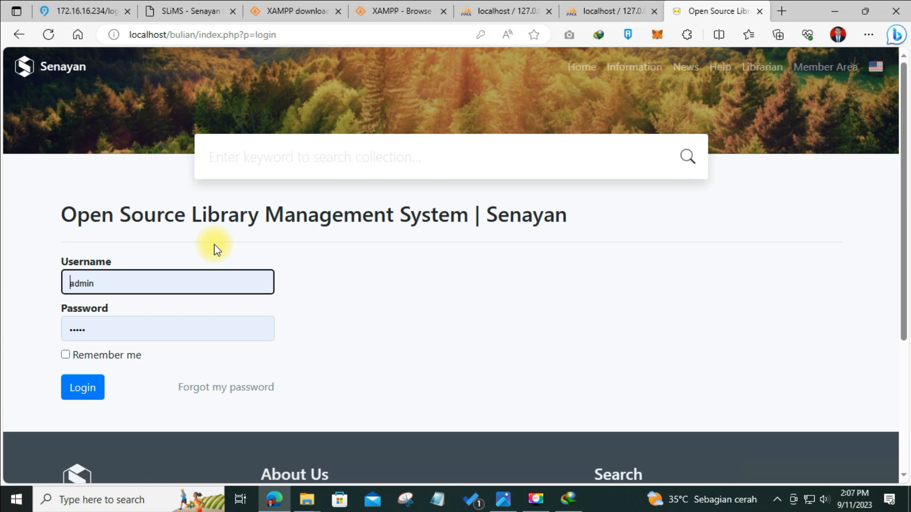
- Log in as admin with the account password and Remember me ticked
left_click(143, 281)
left_click(383, 273)
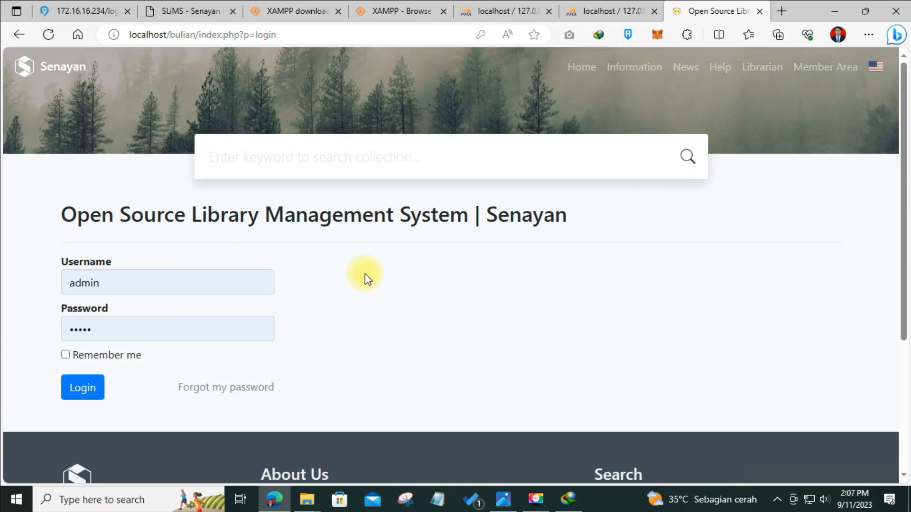
double_click(189, 285)
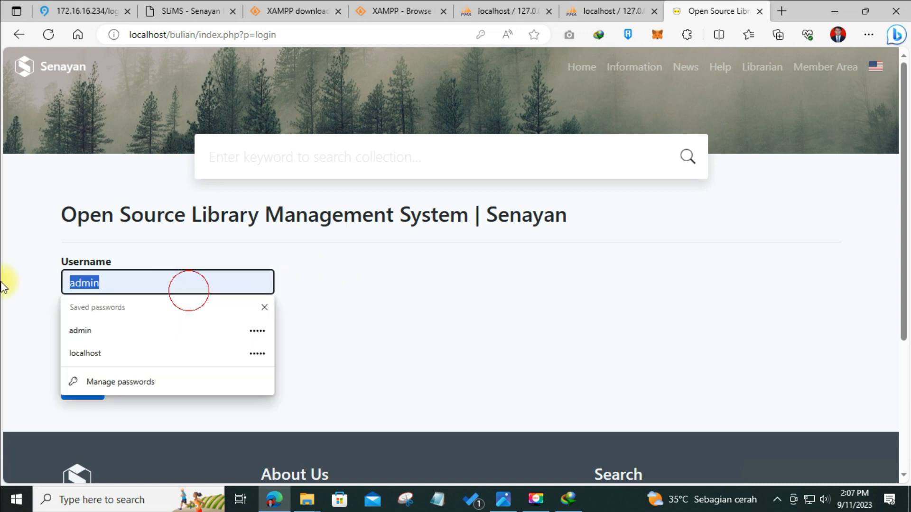
type("admin")
key("Tab")
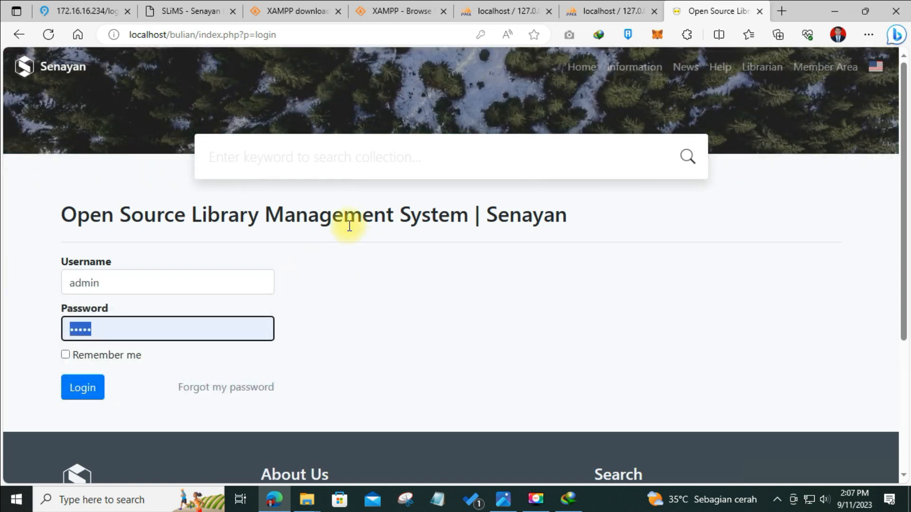
type("admin")
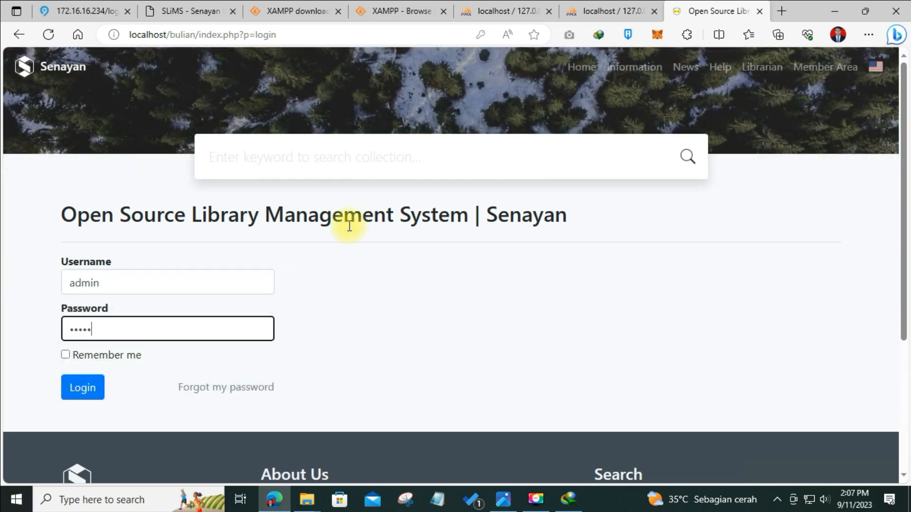
left_click(65, 355)
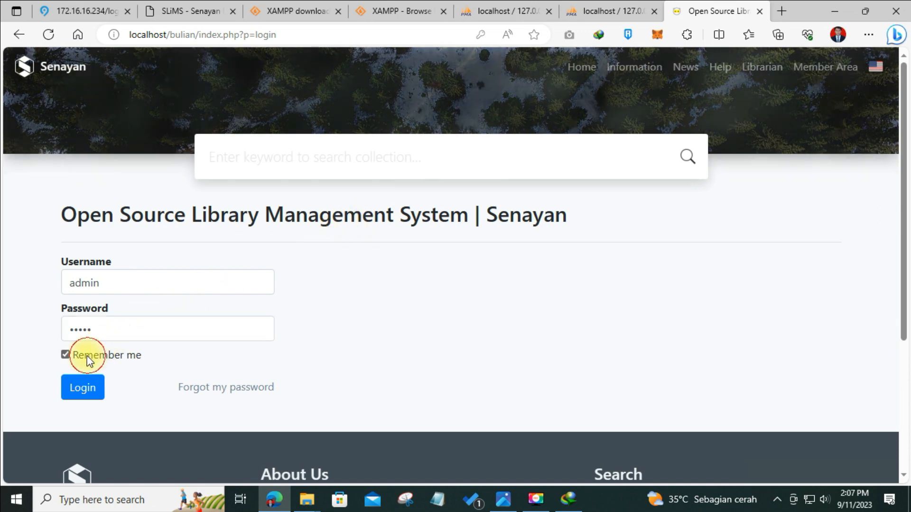
left_click(83, 388)
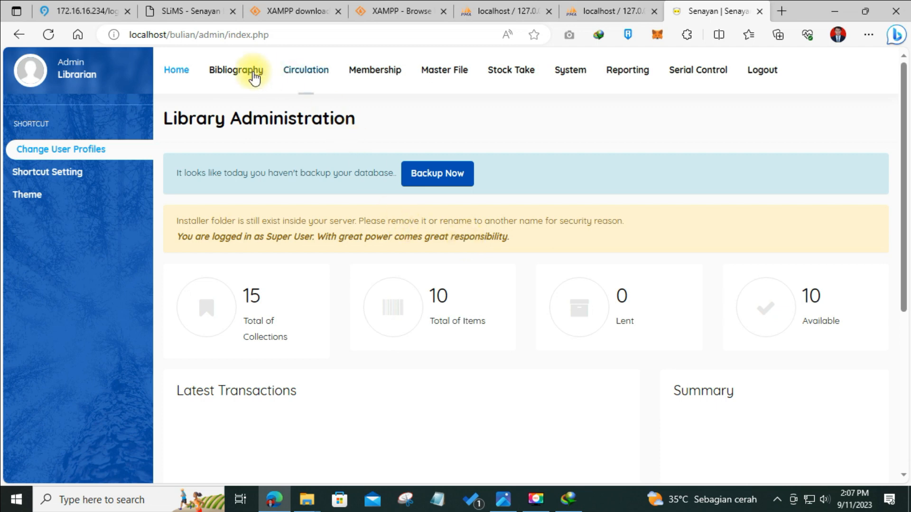
left_click(246, 72)
left_click(307, 83)
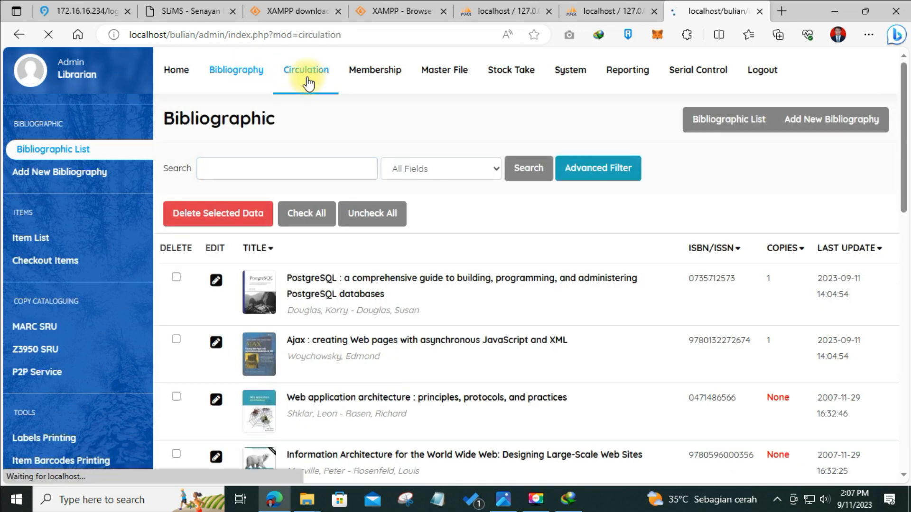
left_click(396, 78)
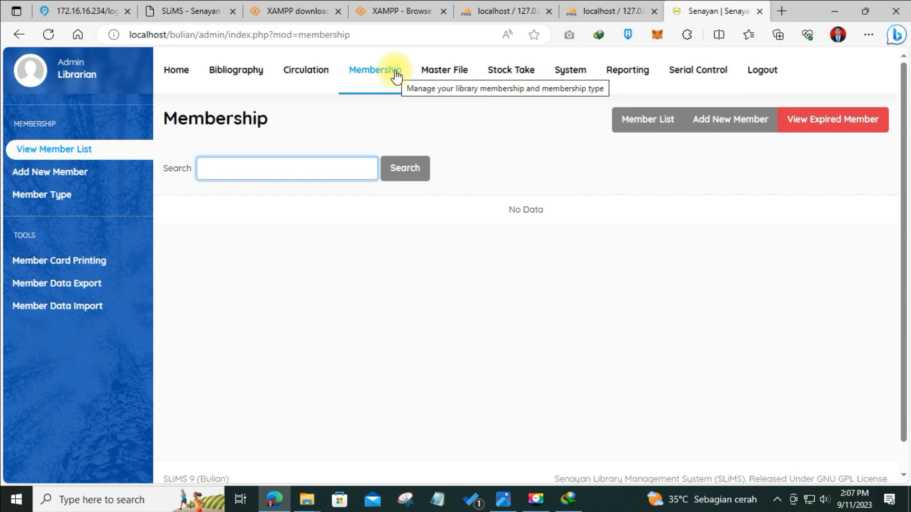
left_click(185, 81)
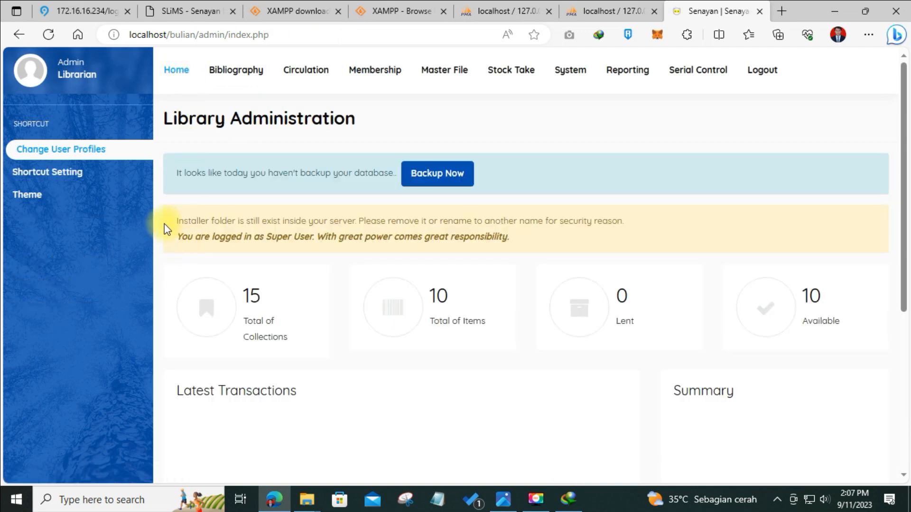
left_click_drag(174, 221, 365, 221)
left_click(325, 268)
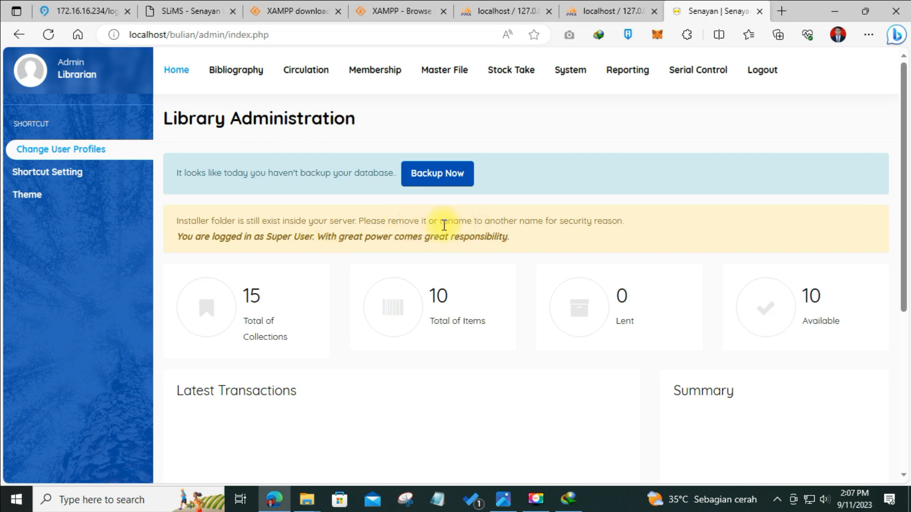
left_click_drag(441, 222, 471, 225)
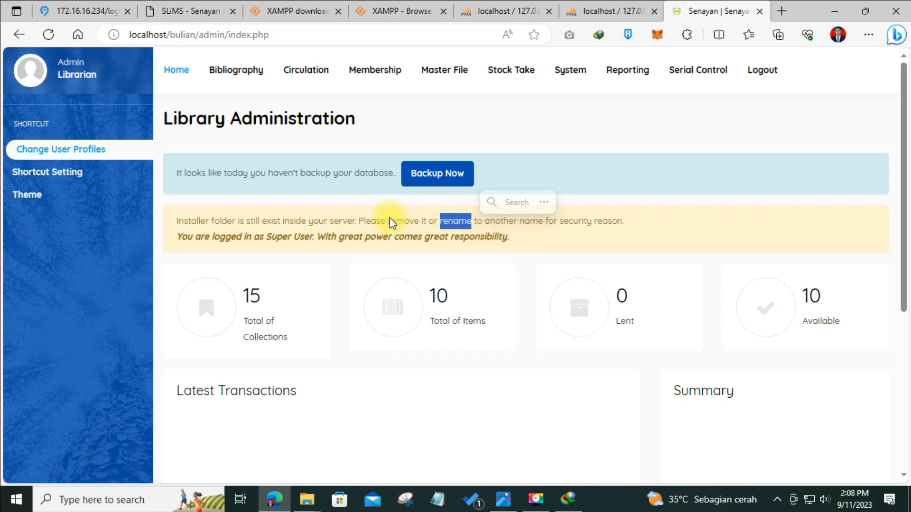
left_click_drag(388, 221, 420, 223)
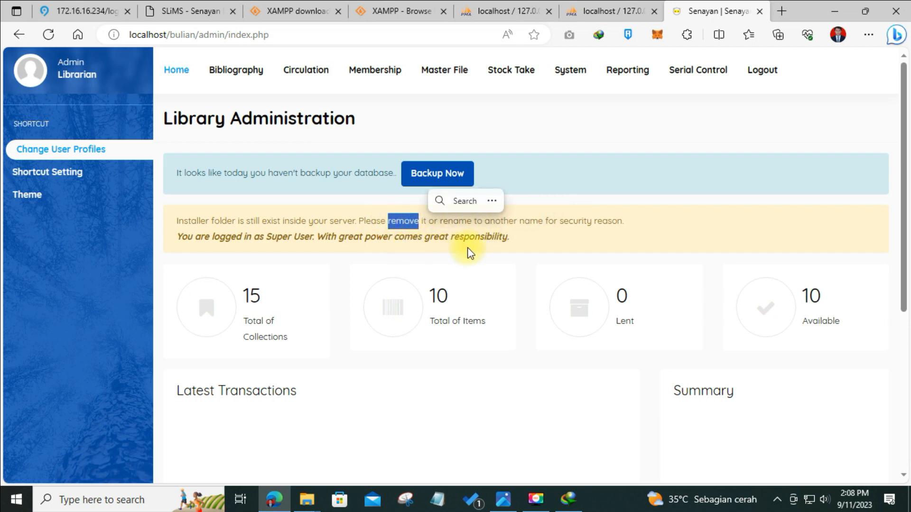
left_click(203, 250)
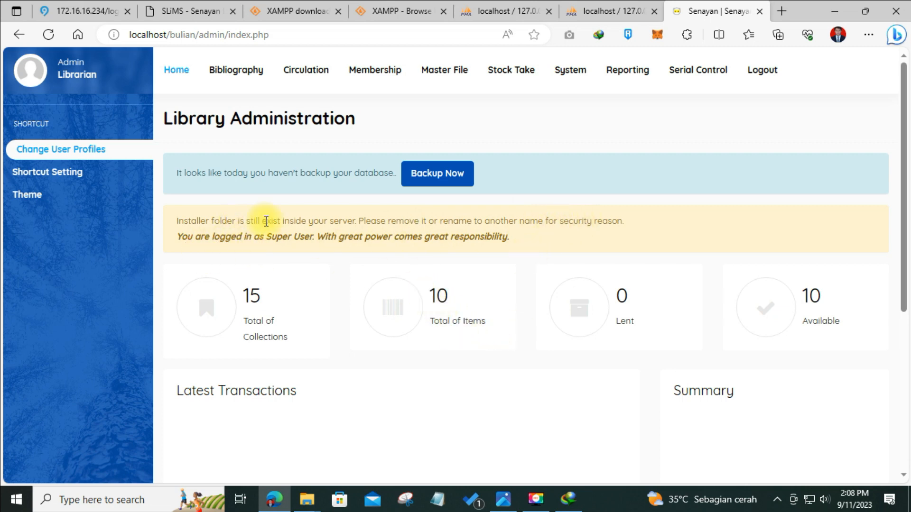
left_click_drag(176, 221, 210, 222)
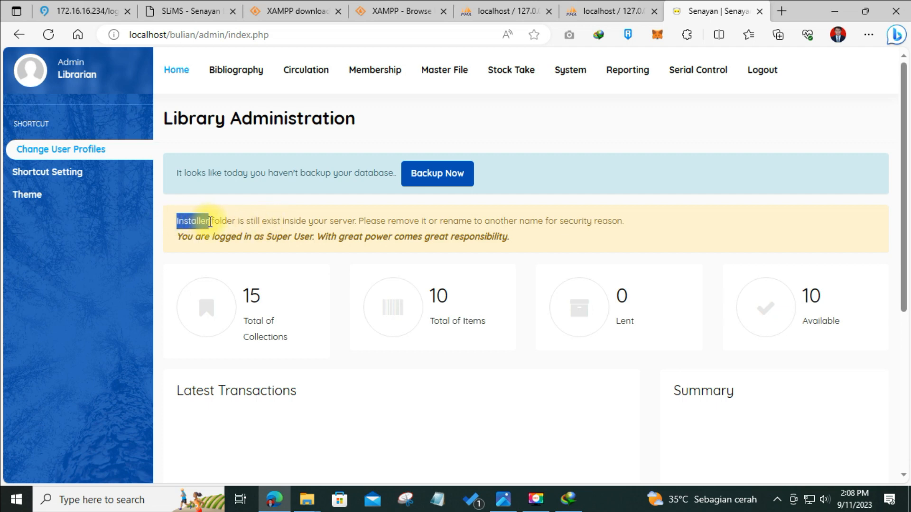
left_click(197, 309)
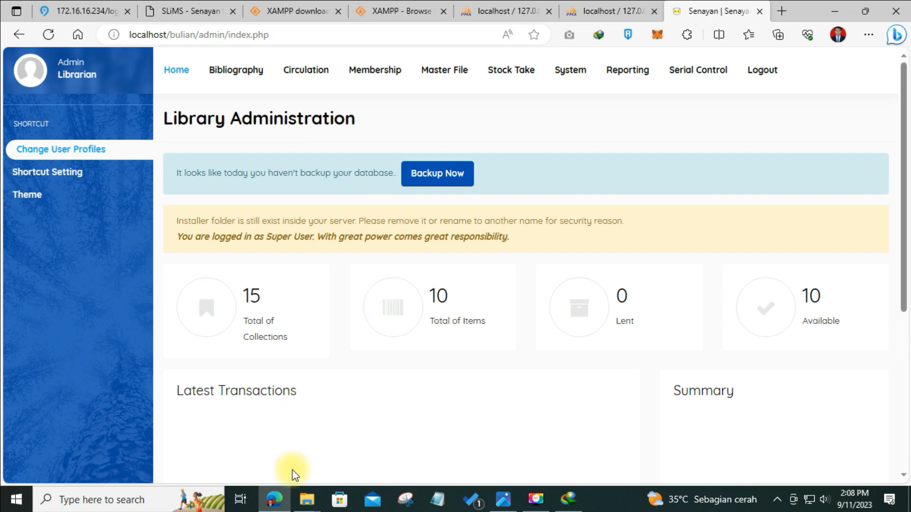
- Browse File Explorer to D:\xampp\htdocs\bulian
mouse_move(307, 498)
left_click(430, 448)
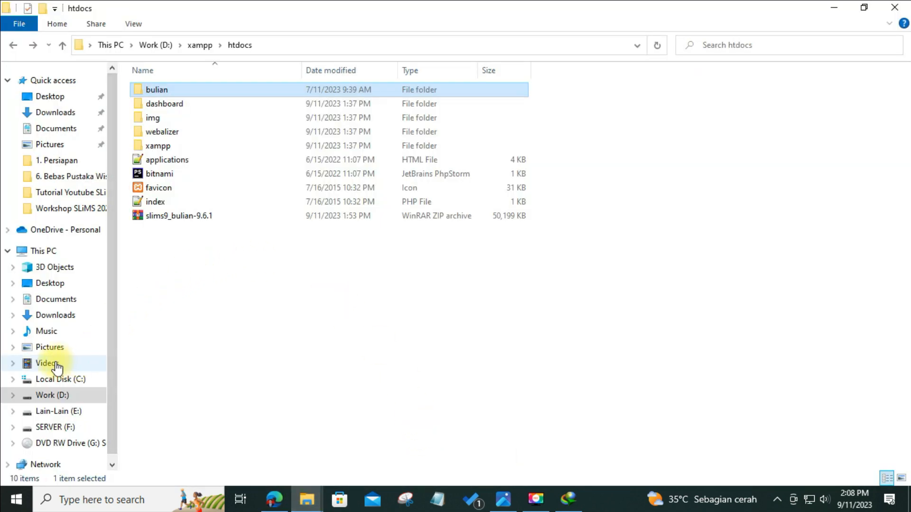
left_click(50, 403)
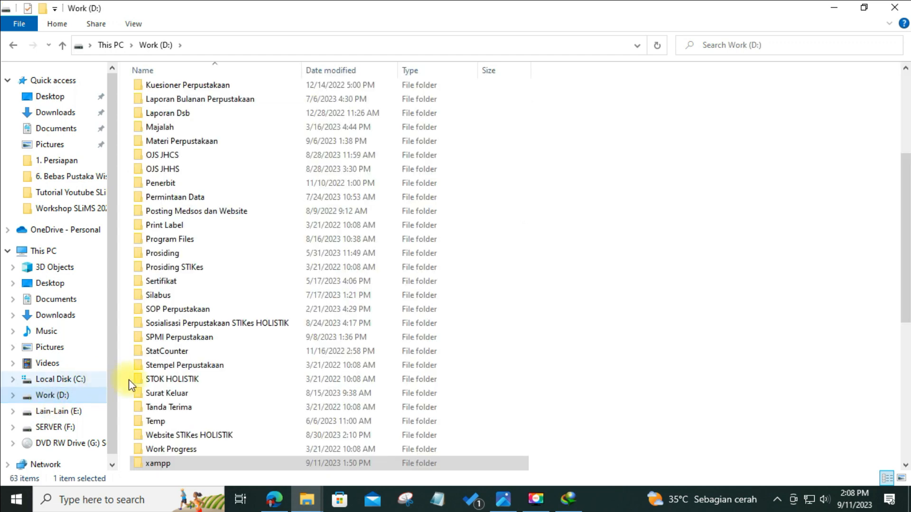
double_click(170, 466)
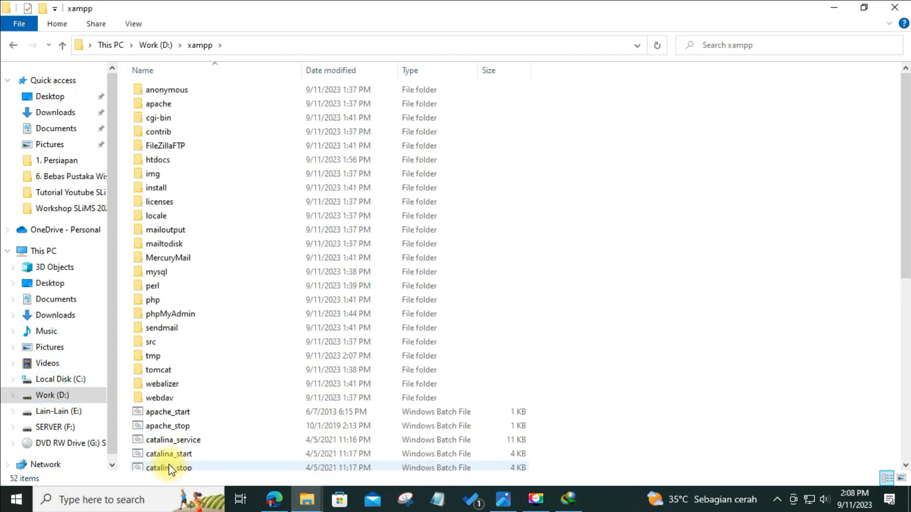
double_click(179, 162)
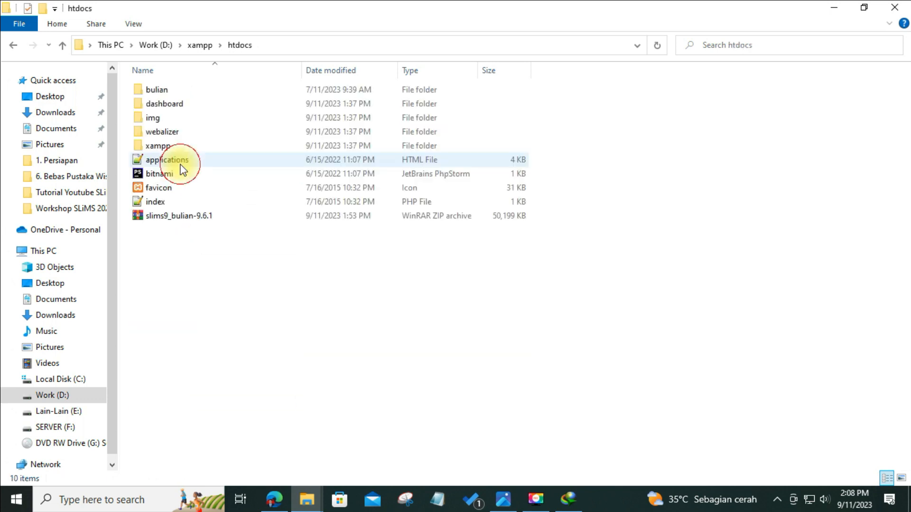
left_click(168, 91)
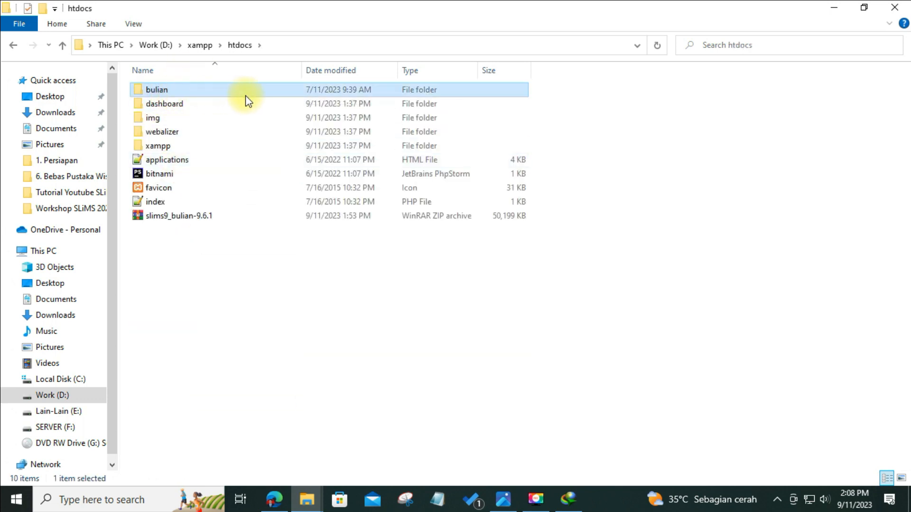
double_click(170, 93)
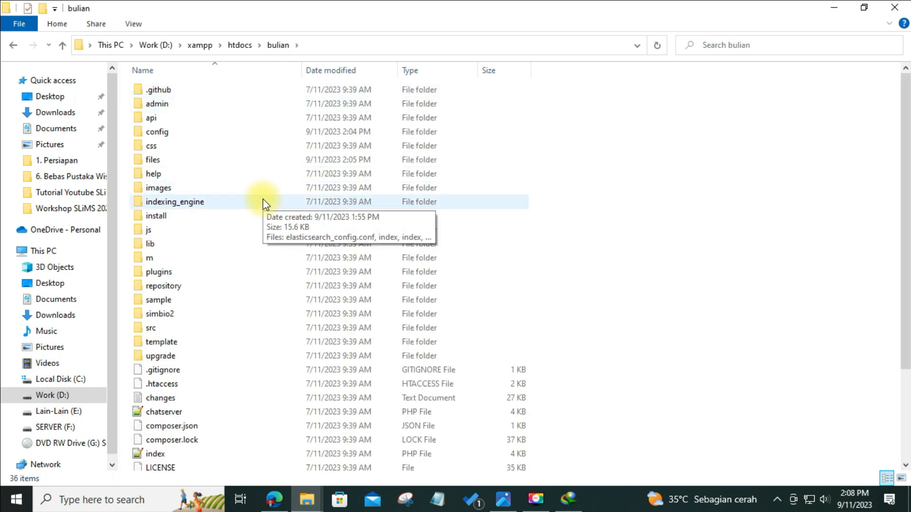
- Rename the install folder to 'install ARSIP'
left_click(165, 218)
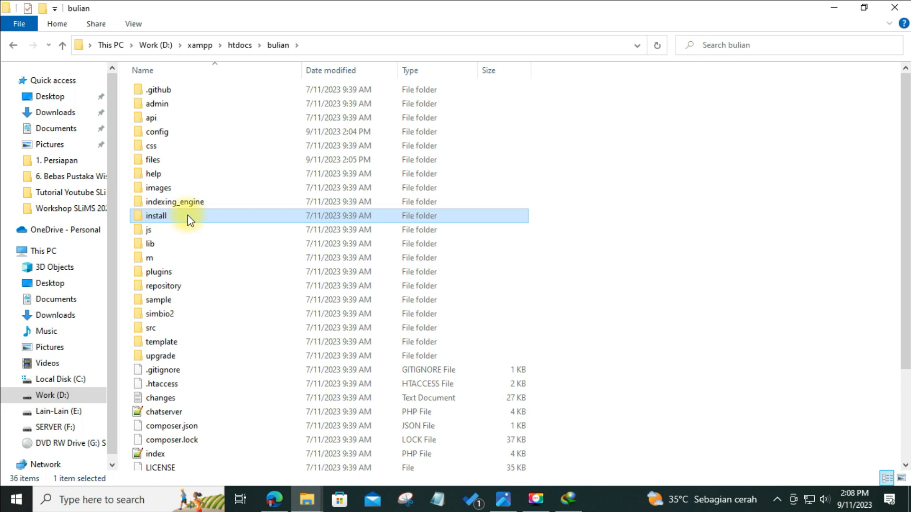
mouse_move(190, 220)
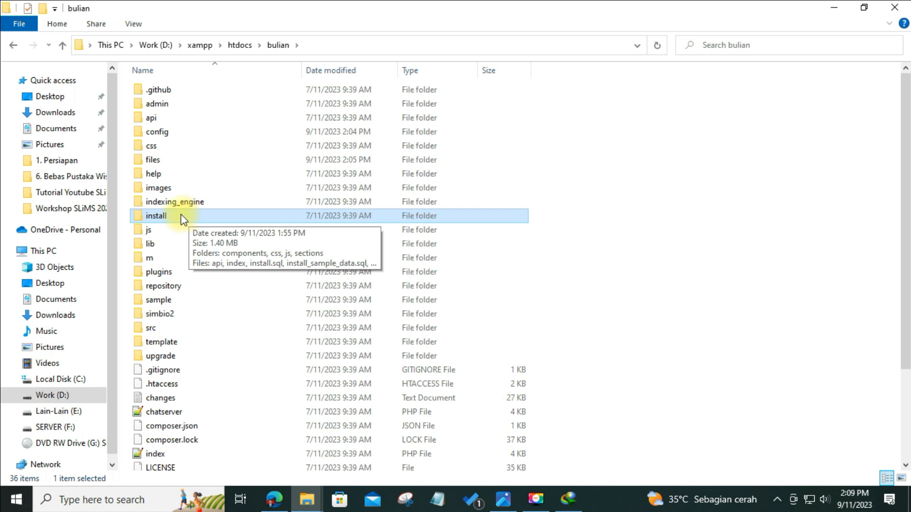
right_click(180, 216)
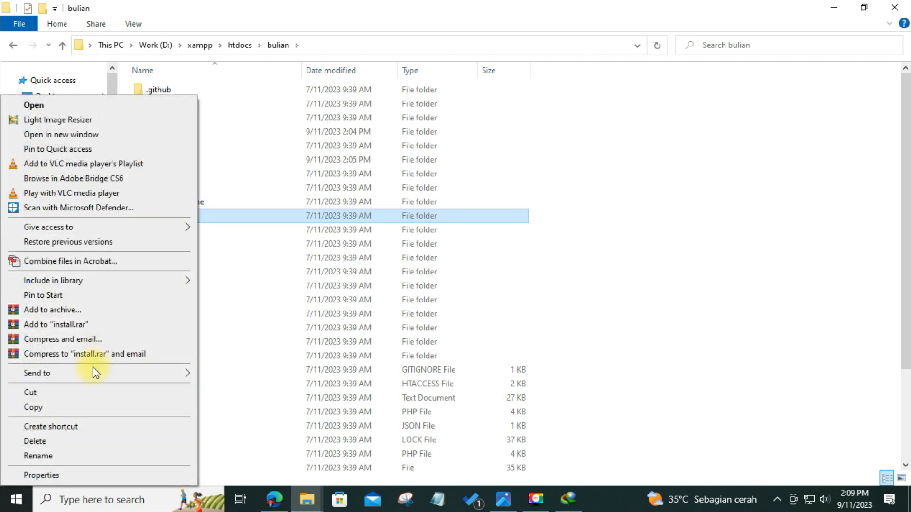
left_click(67, 456)
left_click(182, 217)
type("ARS")
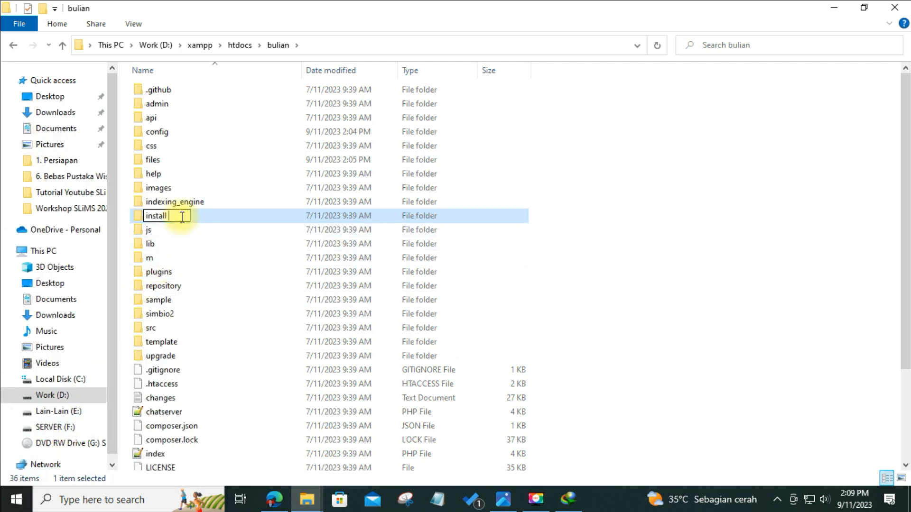
type("IP")
key("Return")
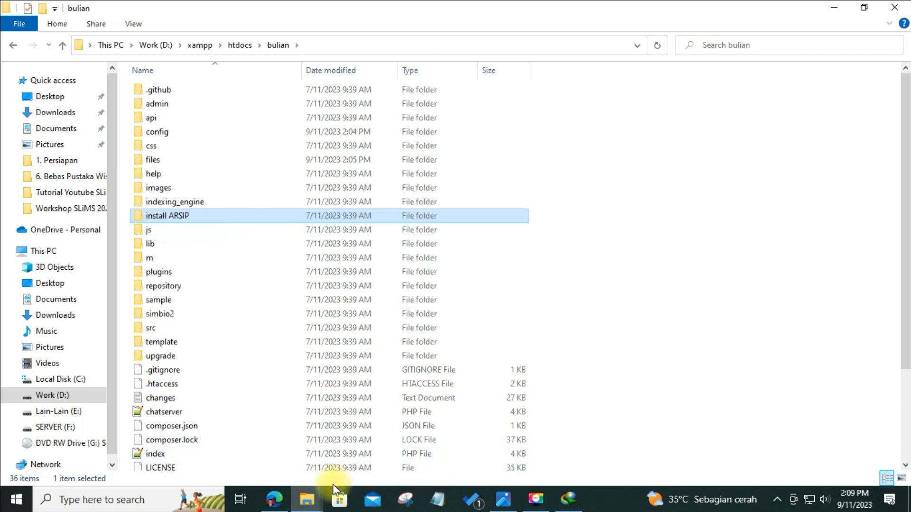
- Back in Edge, highlight the installer-folder warning and reload the SLiMS admin dashboard
left_click(274, 499)
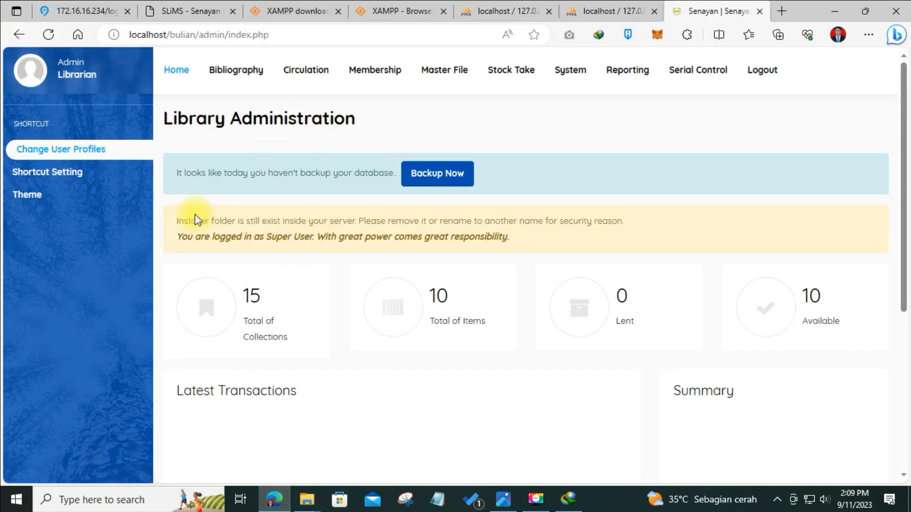
left_click_drag(173, 222, 632, 216)
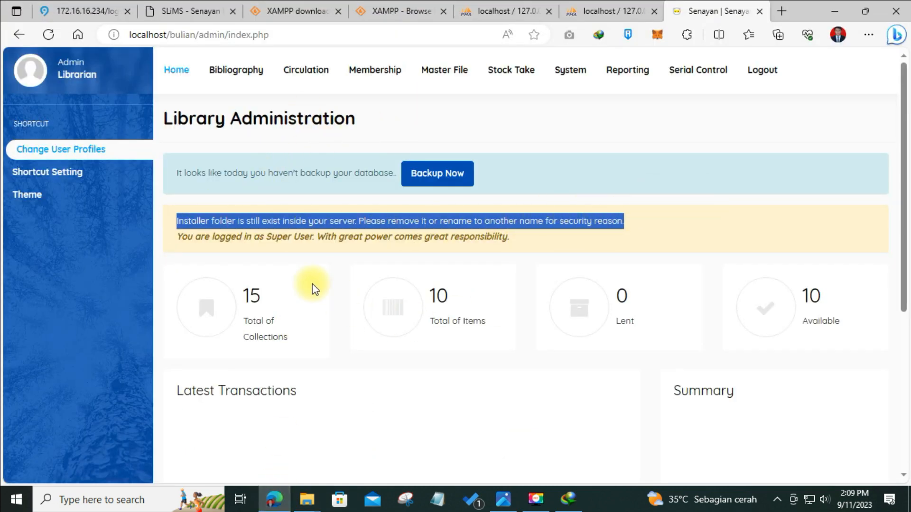
left_click(203, 145)
left_click(50, 36)
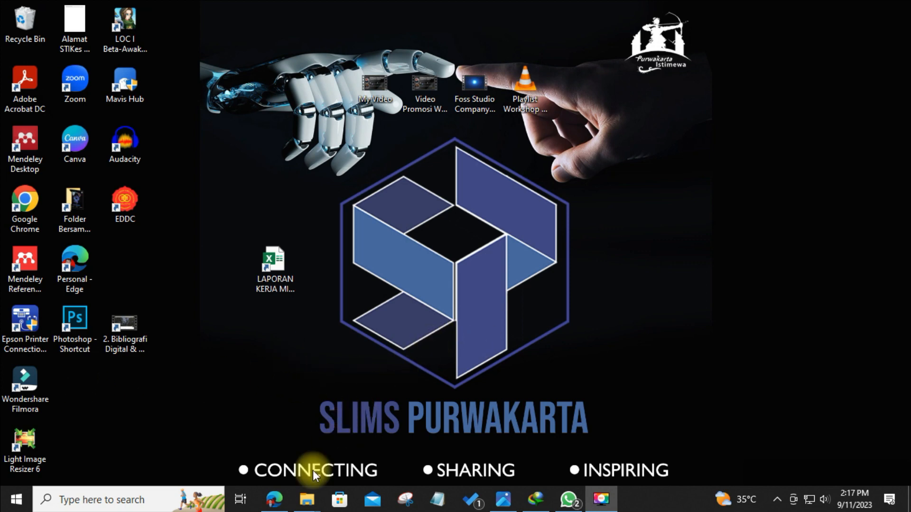
- Bring the bulian Explorer window forward and go to the Work (D:) drive
mouse_move(307, 496)
left_click(298, 451)
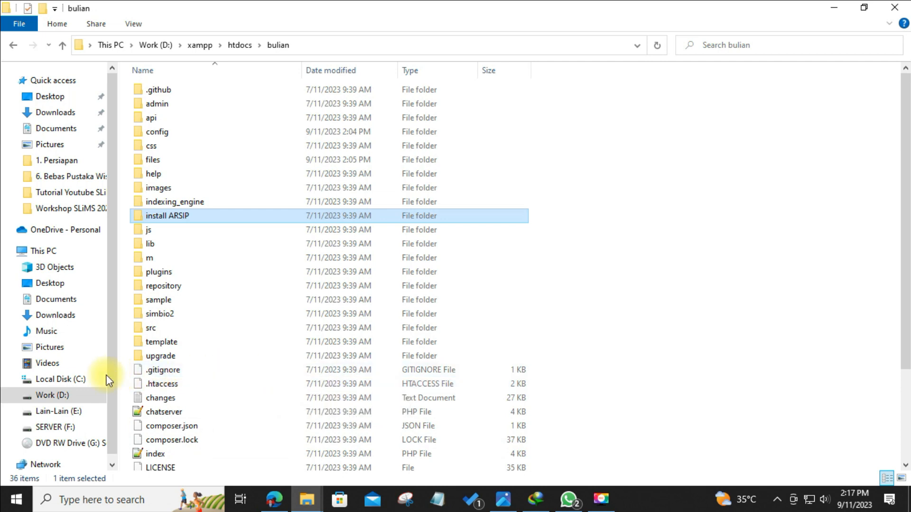
left_click(56, 396)
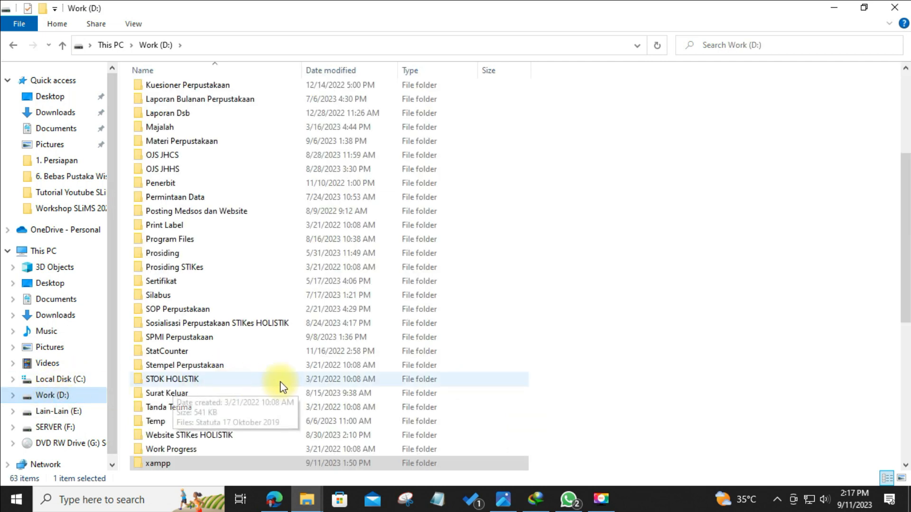
- Send xampp-control from the xampp folder to the desktop as a shortcut
double_click(160, 466)
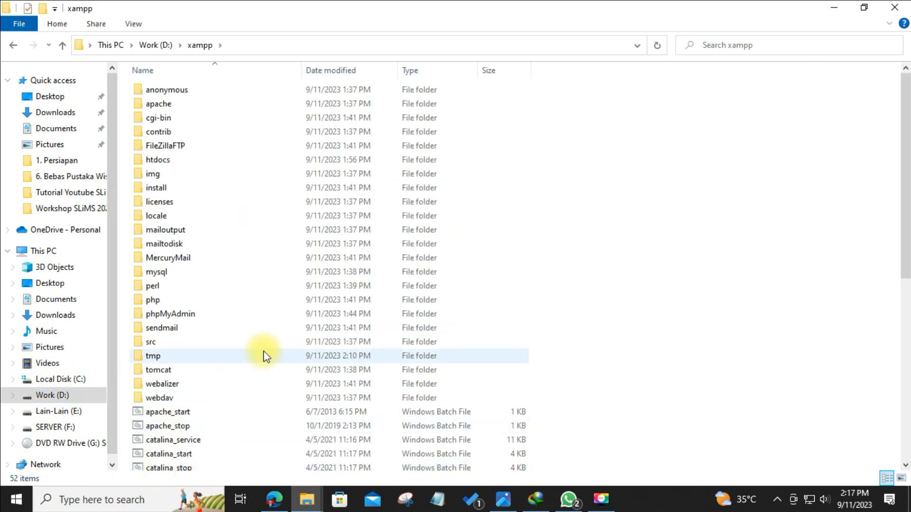
scroll(260, 375, "down", 7)
scroll(254, 397, "down", 2)
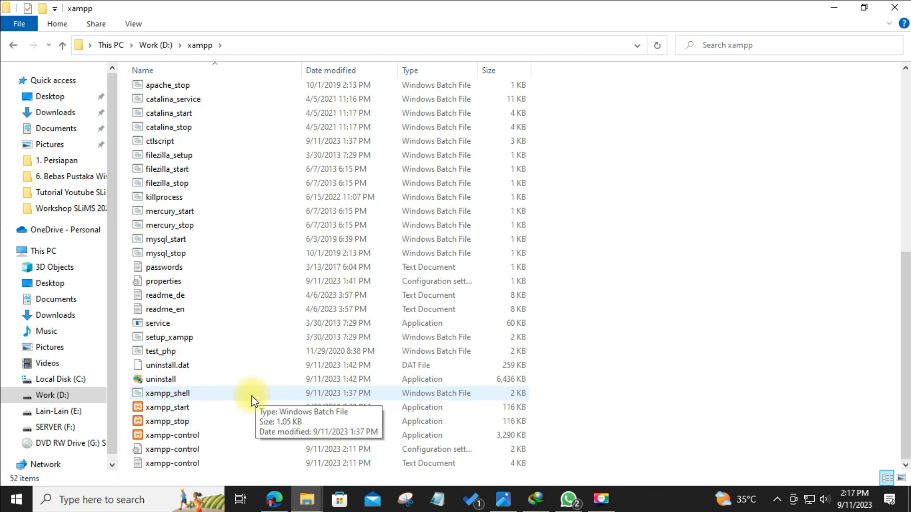
left_click(174, 436)
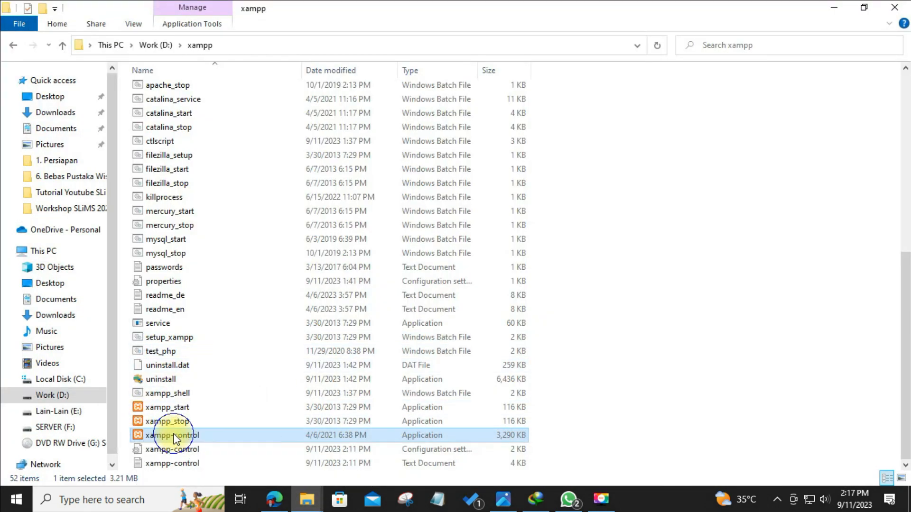
right_click(175, 436)
mouse_move(158, 327)
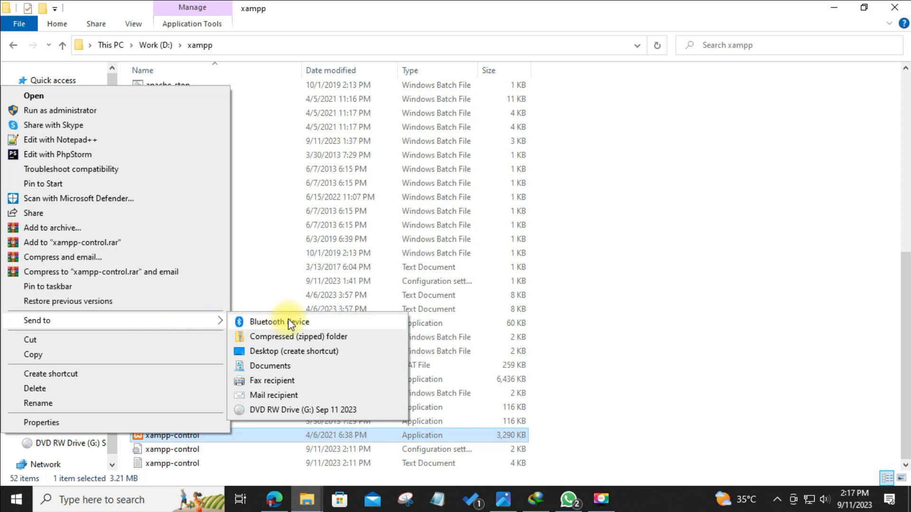
left_click(283, 352)
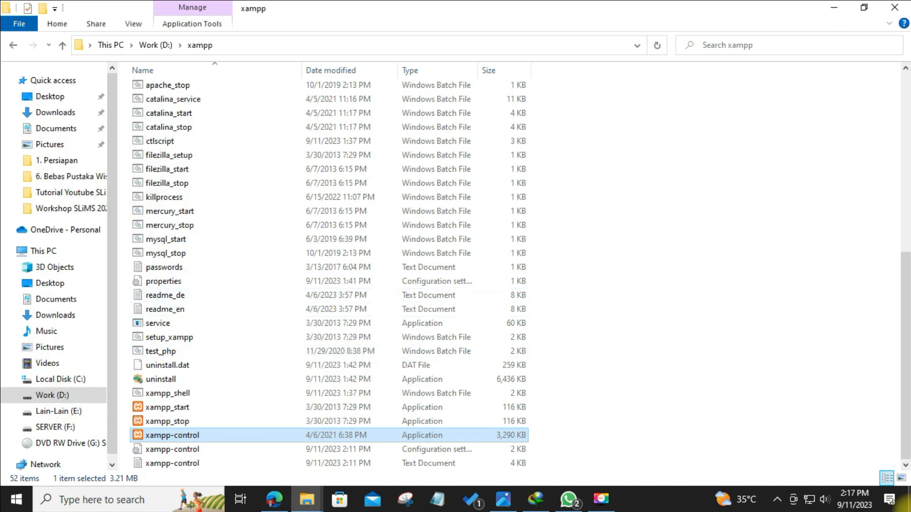
- Test-launch XAMPP Control Panel from the new desktop shortcut as administrator, then close it
left_click(910, 503)
left_click(78, 380)
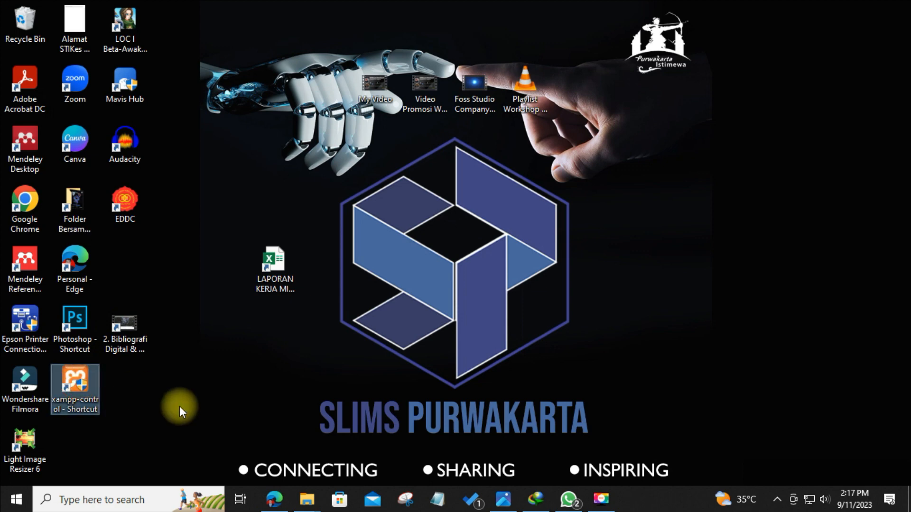
double_click(84, 388)
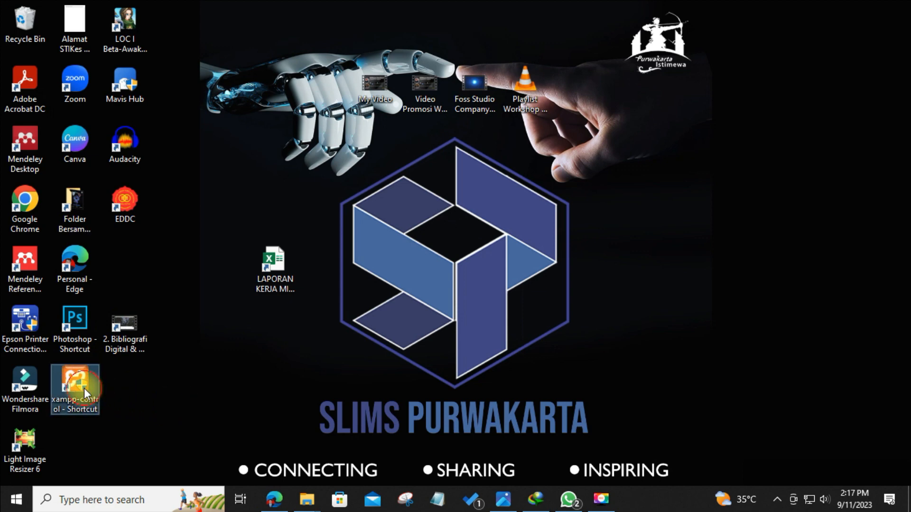
left_click(421, 351)
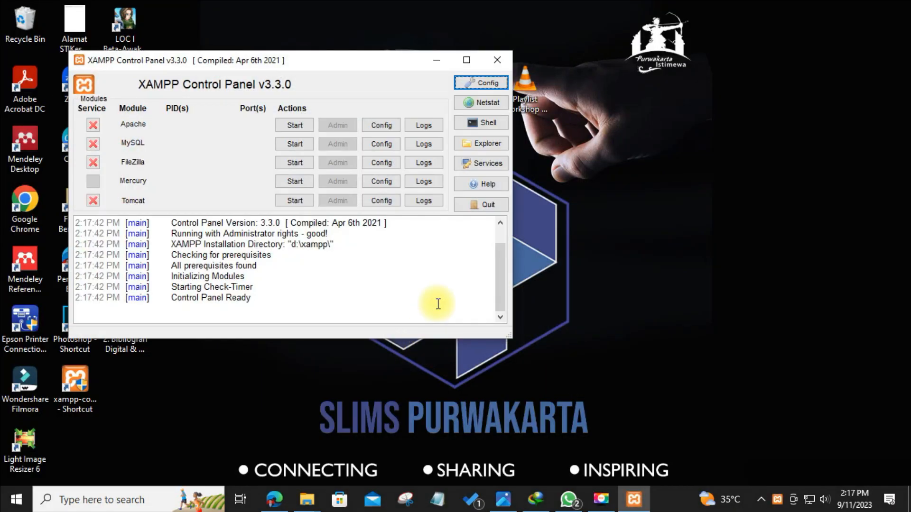
left_click(496, 204)
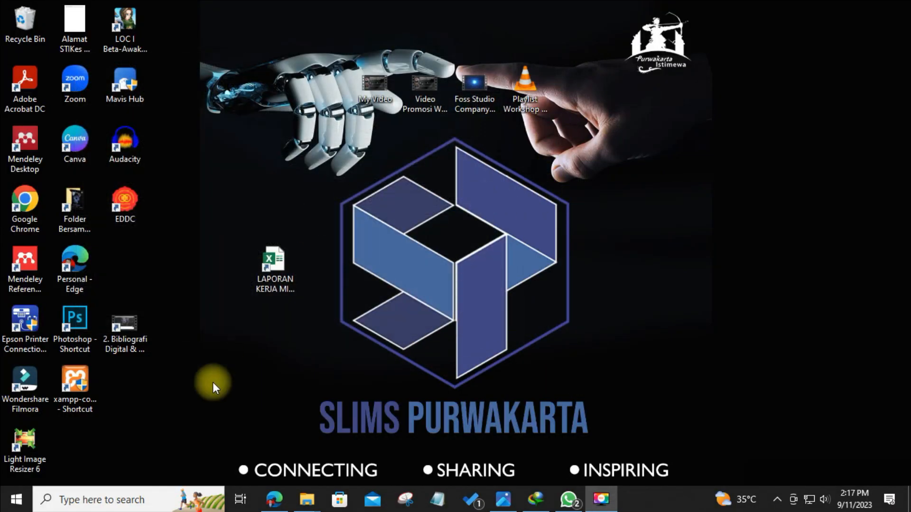
- Search 'xampp' in Start and pin XAMPP Control Panel to Start
left_click(14, 502)
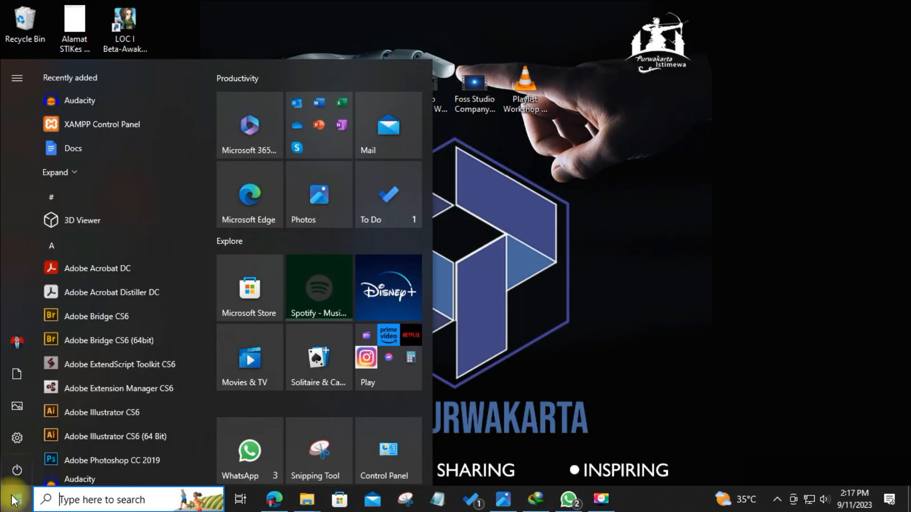
type("xampp")
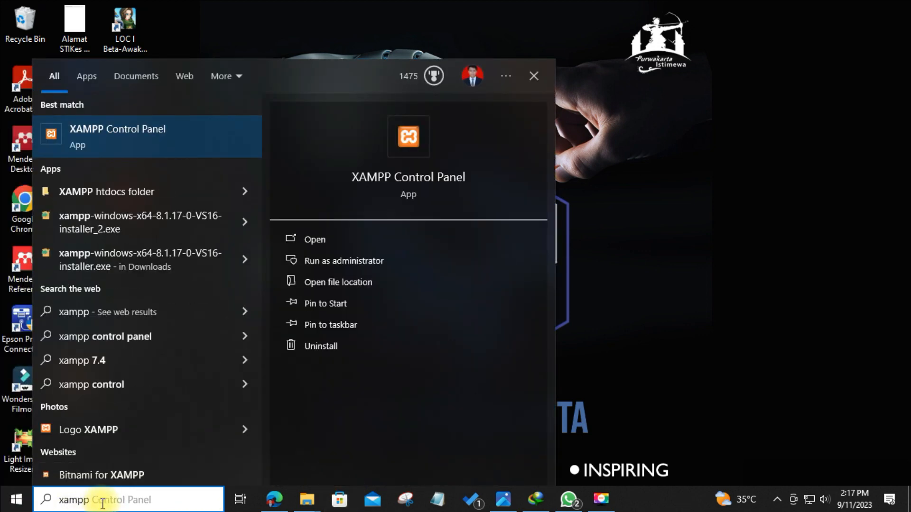
left_click(324, 306)
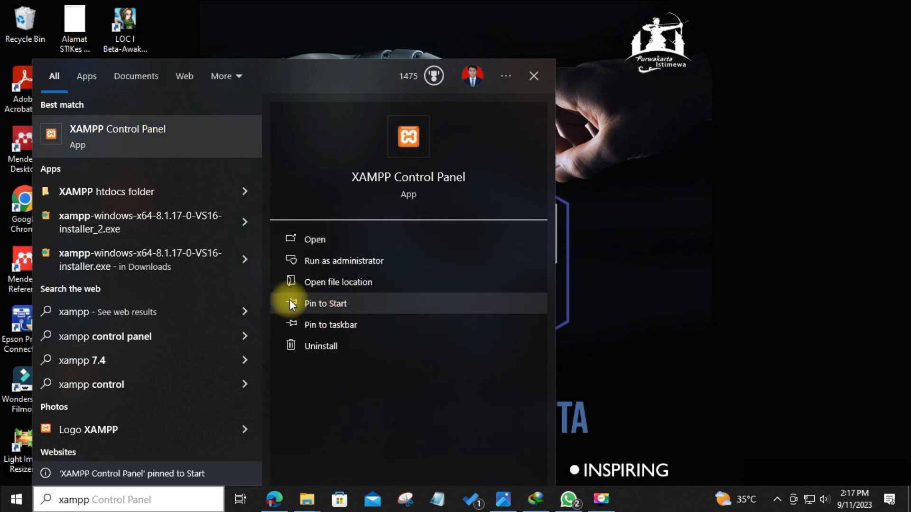
left_click(683, 317)
- Search 'xampp' again and pin XAMPP Control Panel to the taskbar
left_click(13, 506)
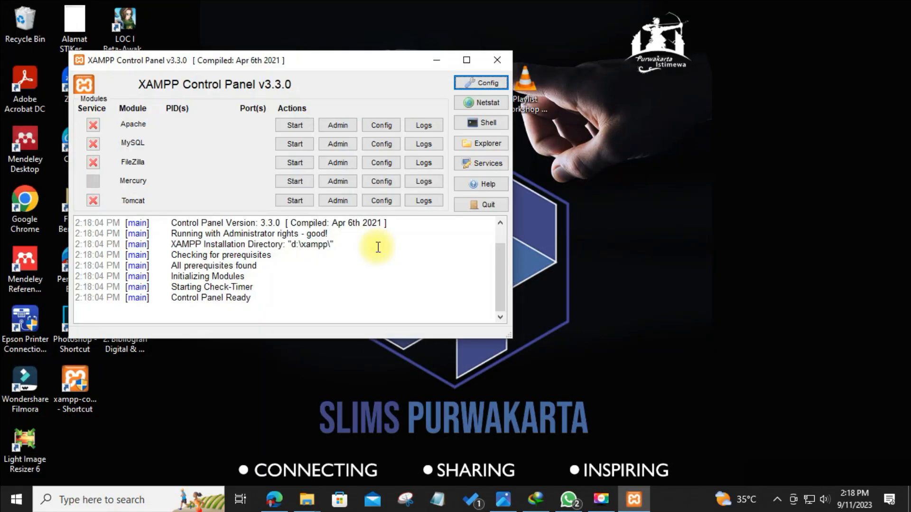
left_click(17, 499)
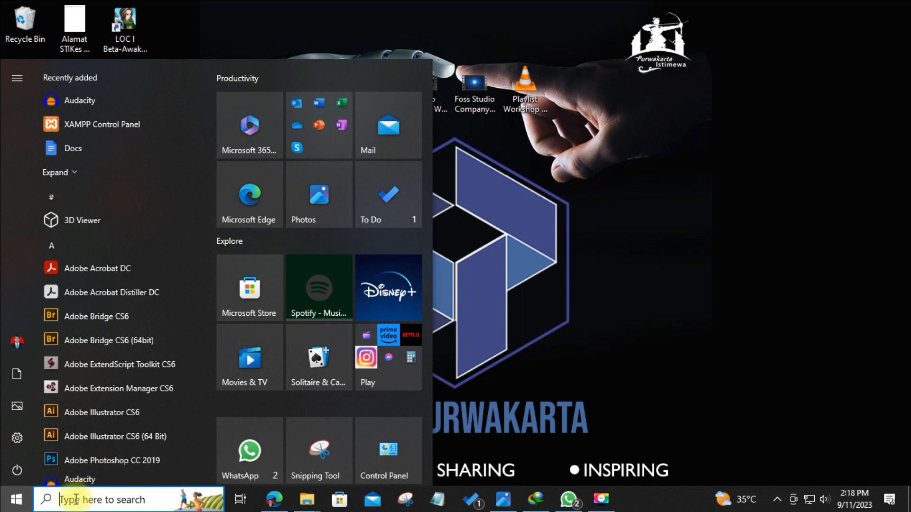
type("xampp")
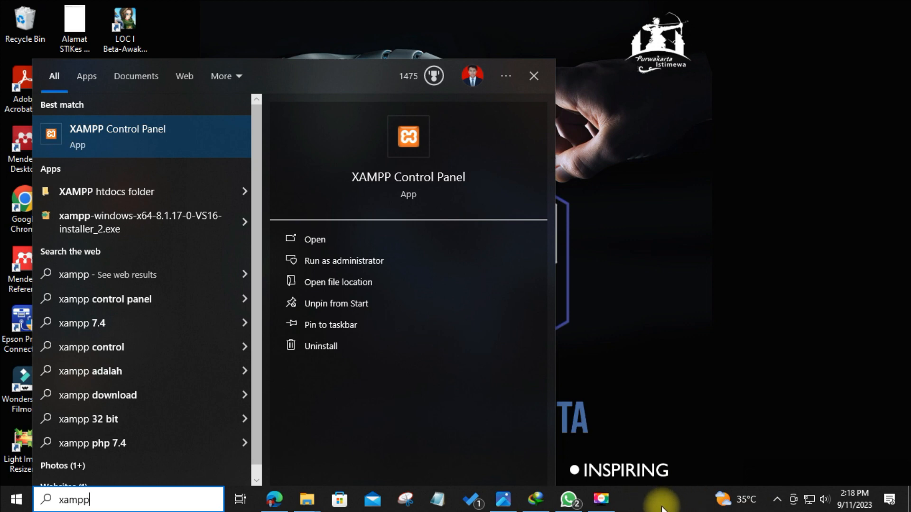
left_click(337, 323)
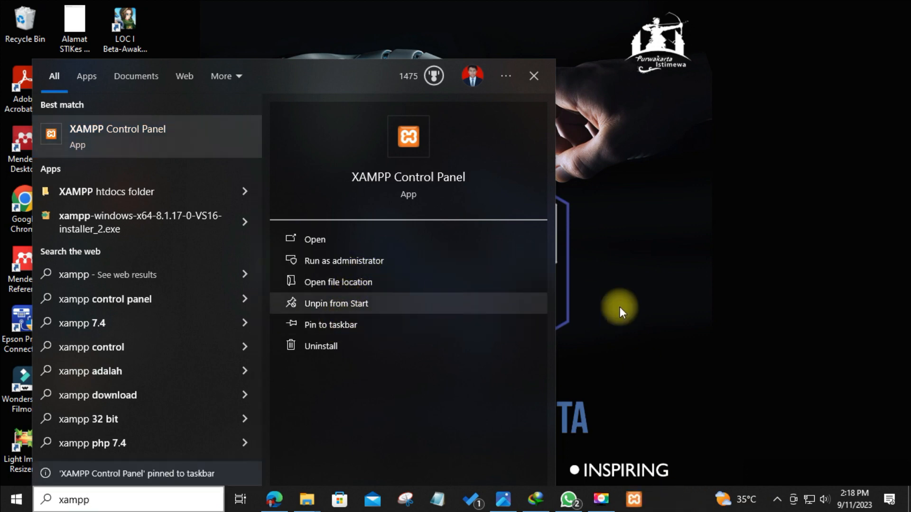
left_click(604, 272)
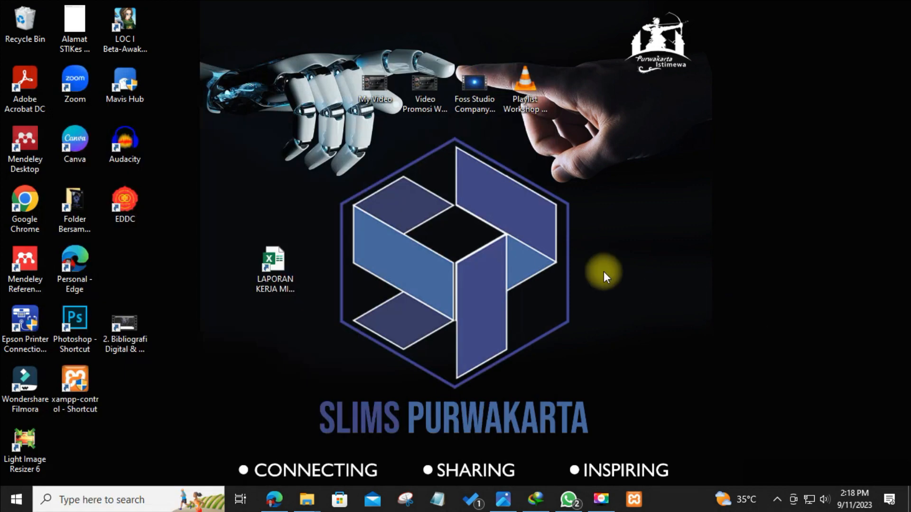
left_click(636, 503)
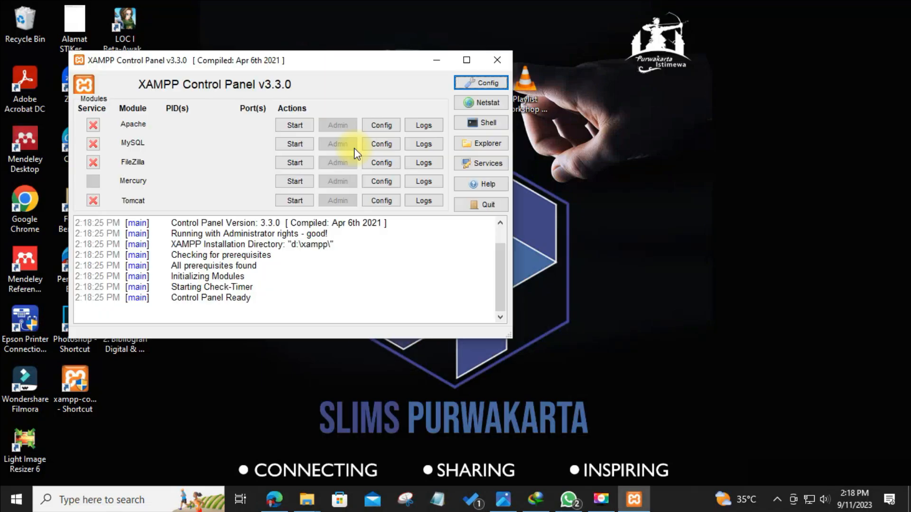
left_click(477, 206)
mouse_move(307, 500)
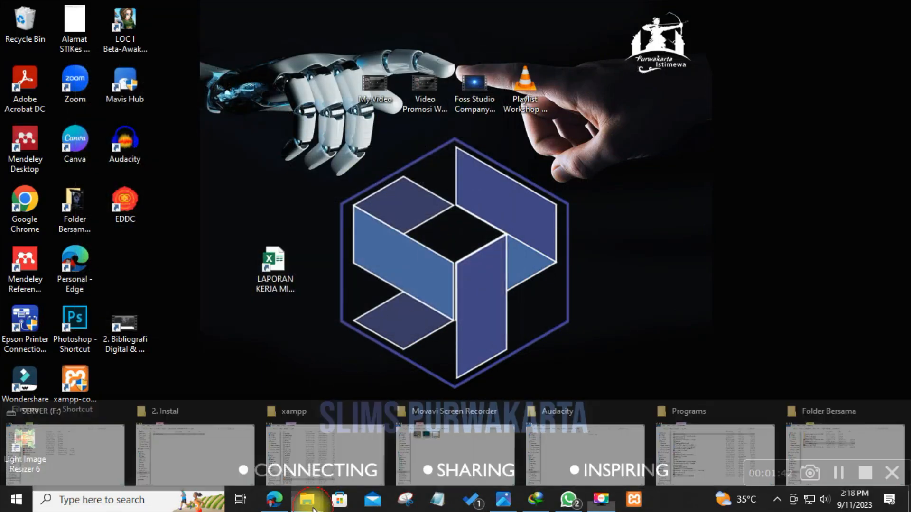
left_click(275, 441)
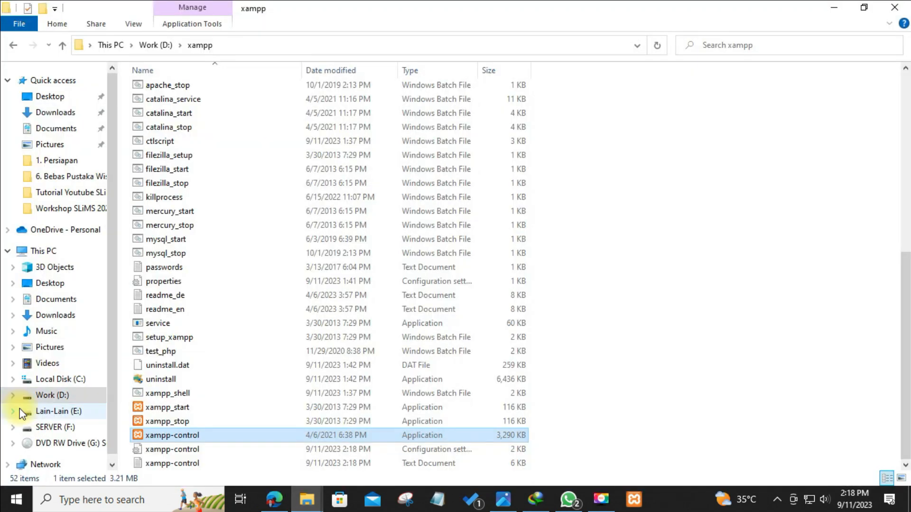
left_click(52, 395)
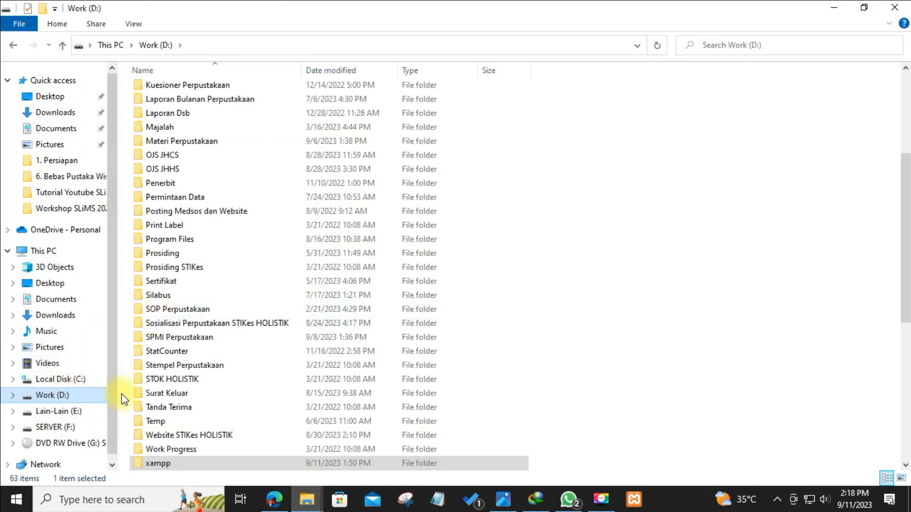
double_click(177, 463)
scroll(190, 397, "down", 9)
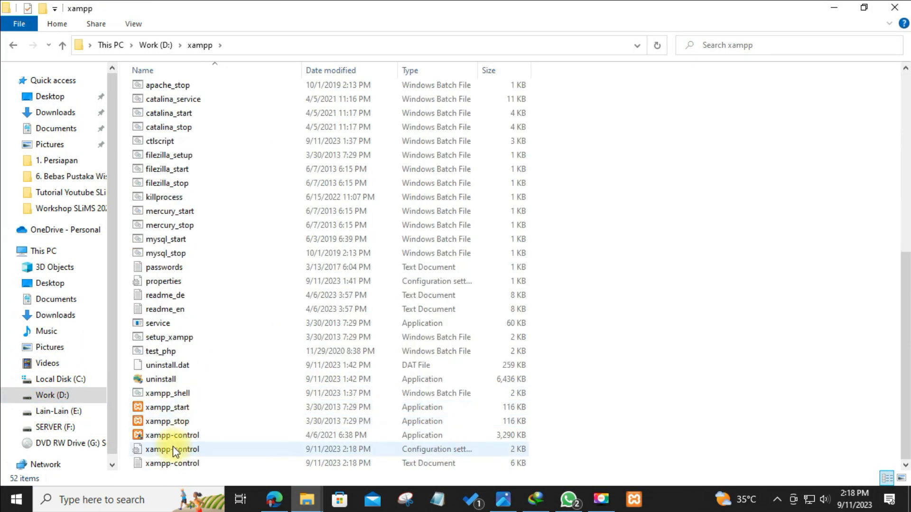
left_click(908, 498)
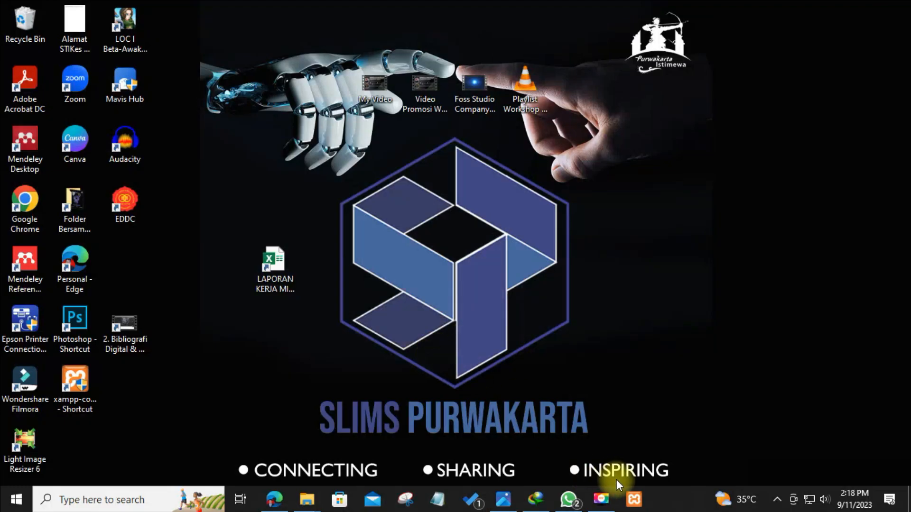
- Open the Start menu, scroll through it, and close it again
left_click(11, 500)
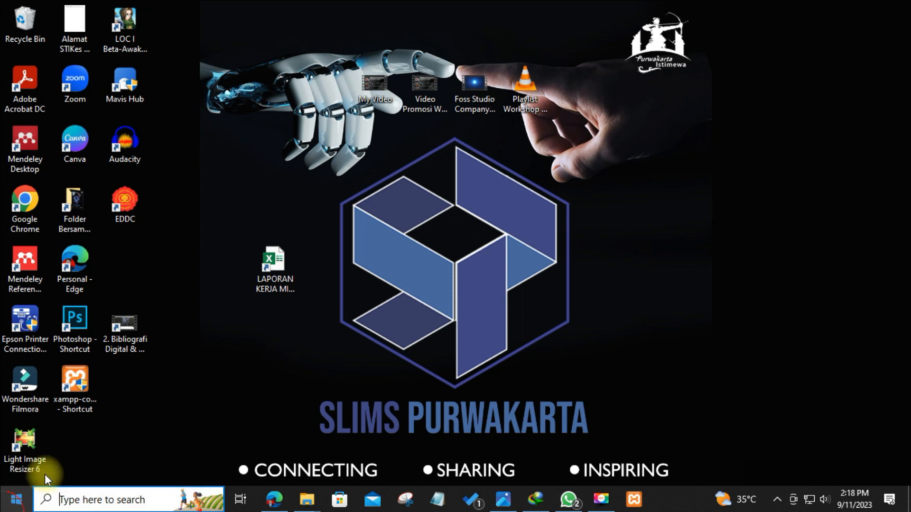
scroll(370, 405, "down", 3)
left_click(713, 304)
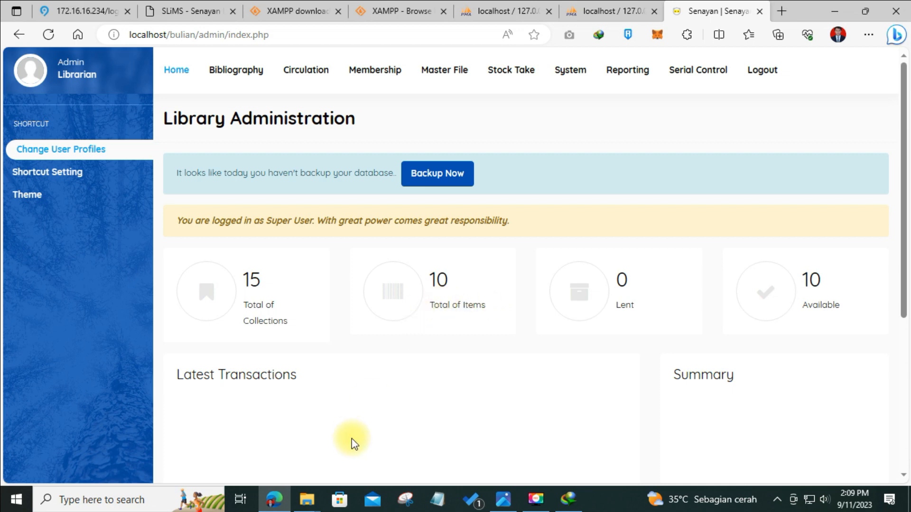
- Bring the Explorer window forward and open the xampp folder on Work (D:)
mouse_move(306, 498)
left_click(285, 449)
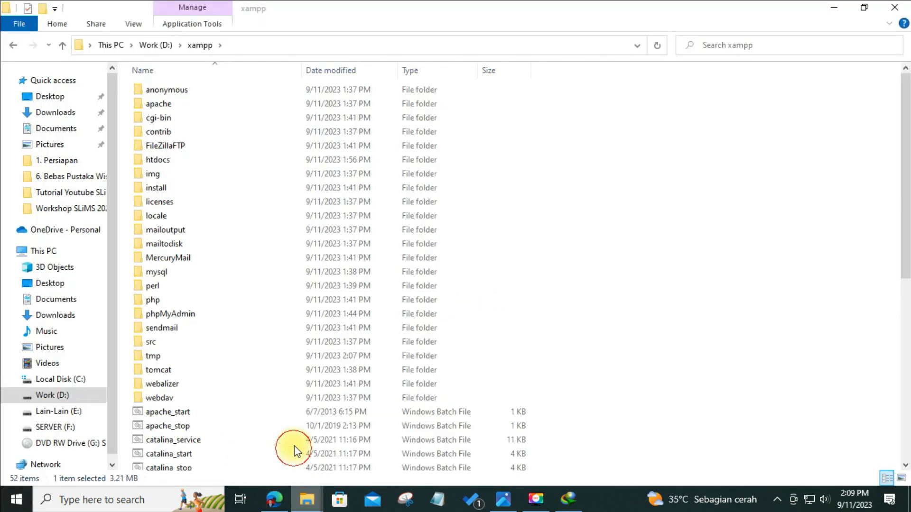
scroll(226, 400, "down", 3)
scroll(227, 400, "down", 3)
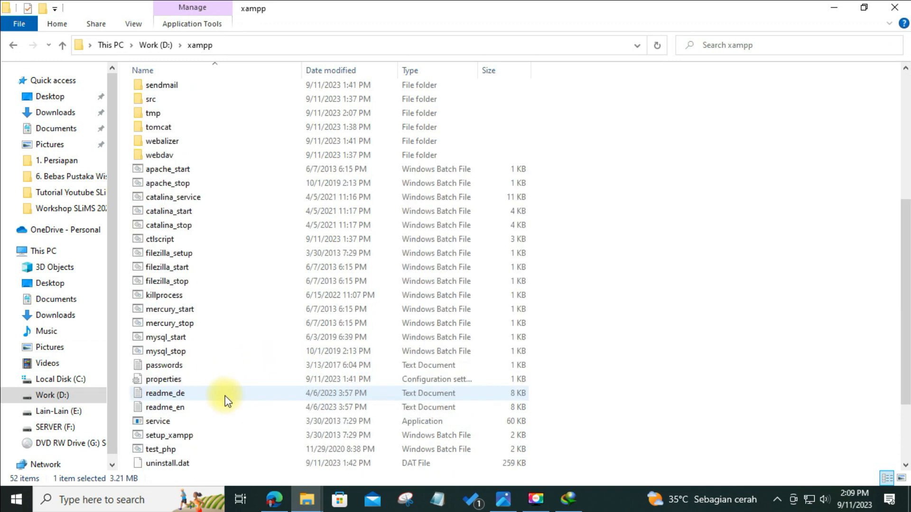
scroll(308, 378, "down", 2)
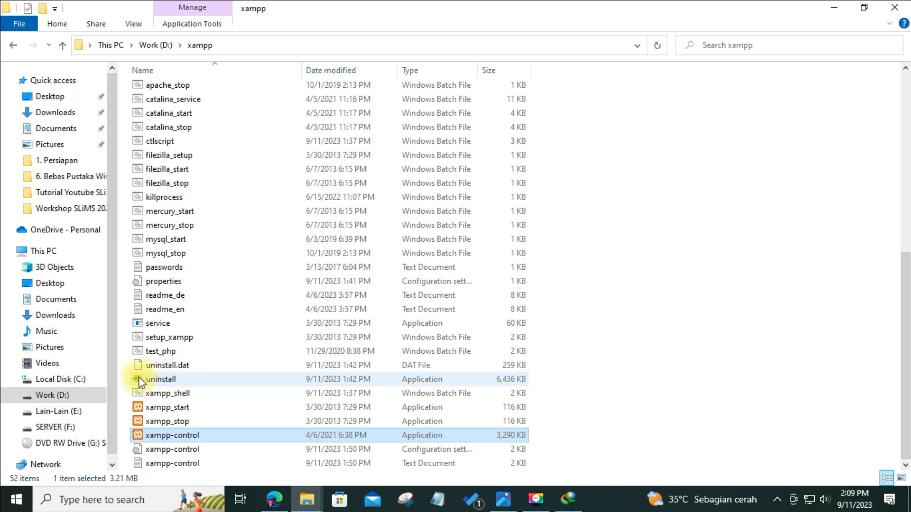
left_click(50, 398)
double_click(165, 462)
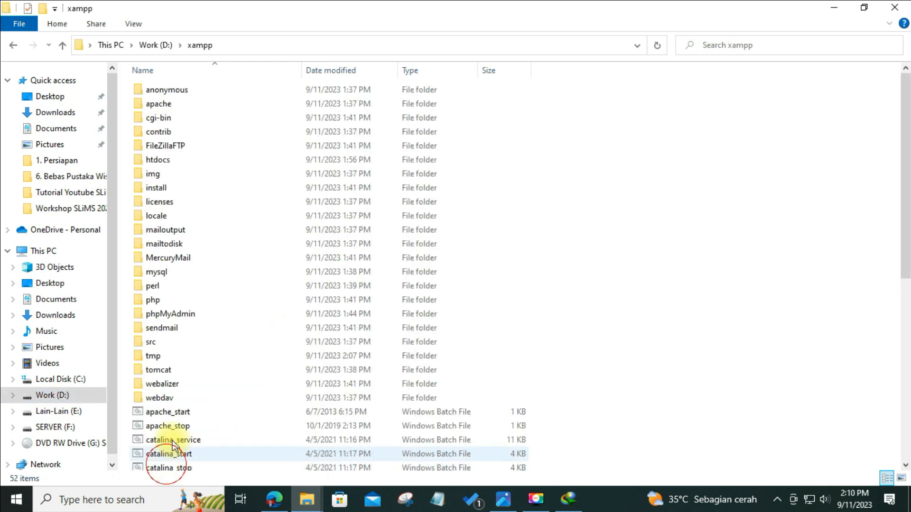
- Run xampp-control to open XAMPP Control Panel v3.3.0
scroll(266, 304, "down", 4)
scroll(264, 308, "down", 3)
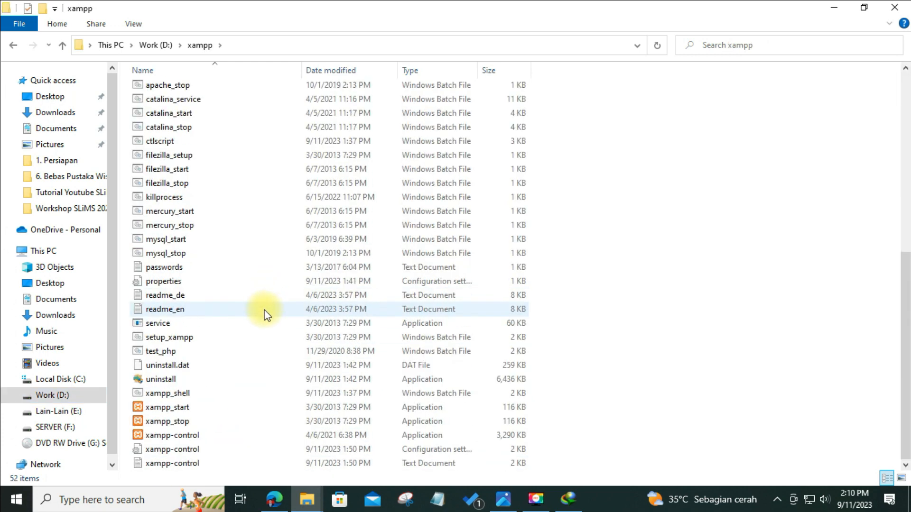
left_click(181, 436)
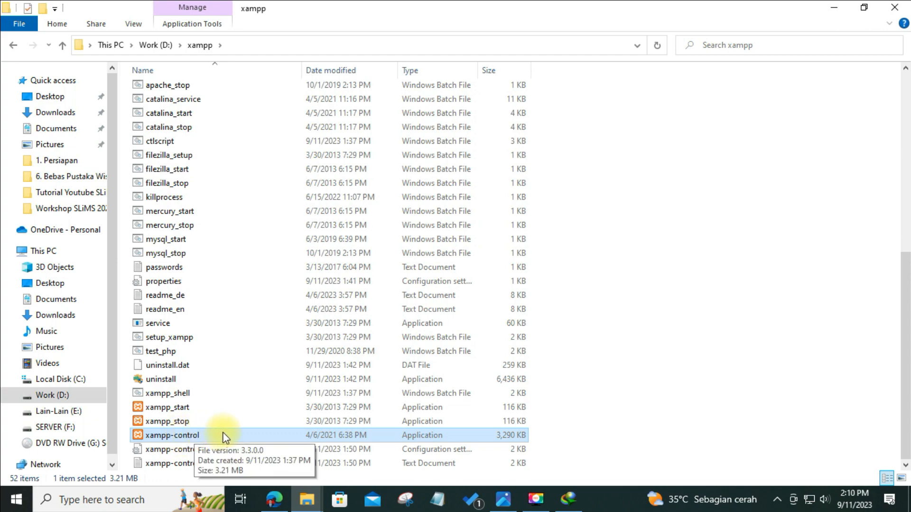
double_click(184, 435)
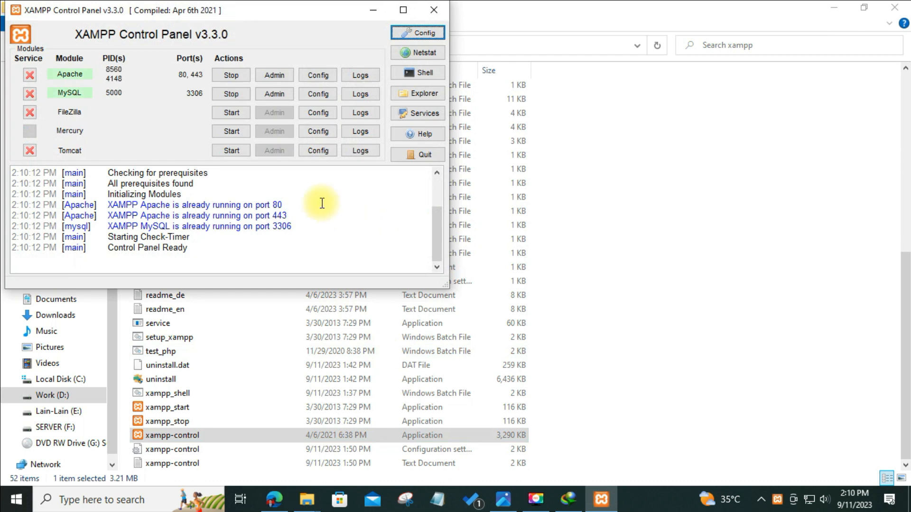
- Restart Apache and MySQL by stopping and then starting each server
left_click(223, 75)
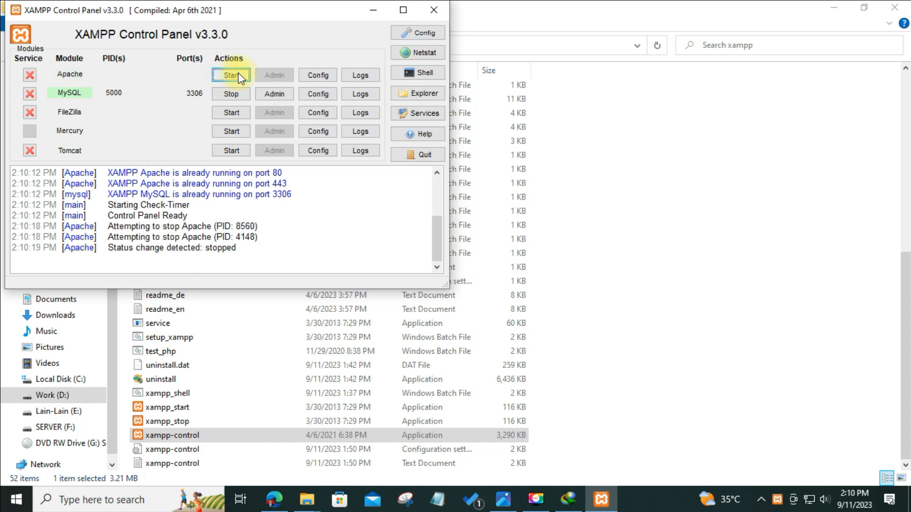
left_click(234, 95)
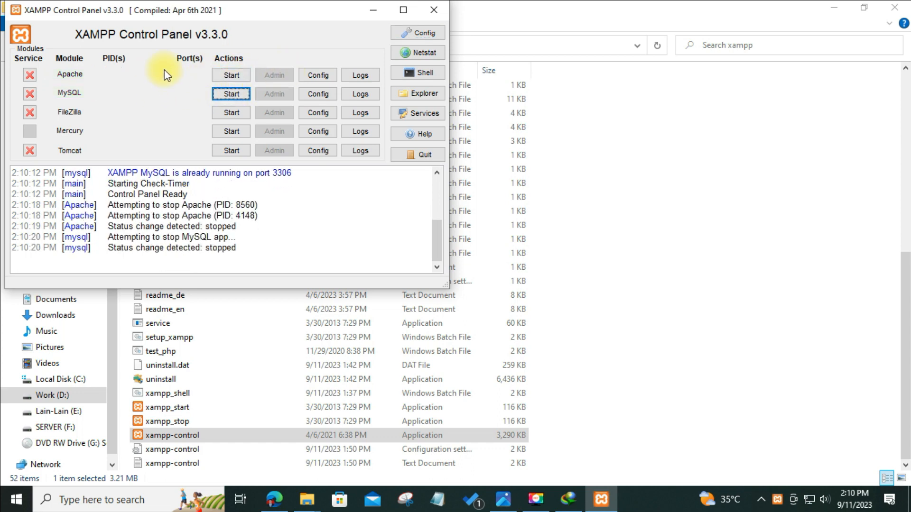
left_click(224, 76)
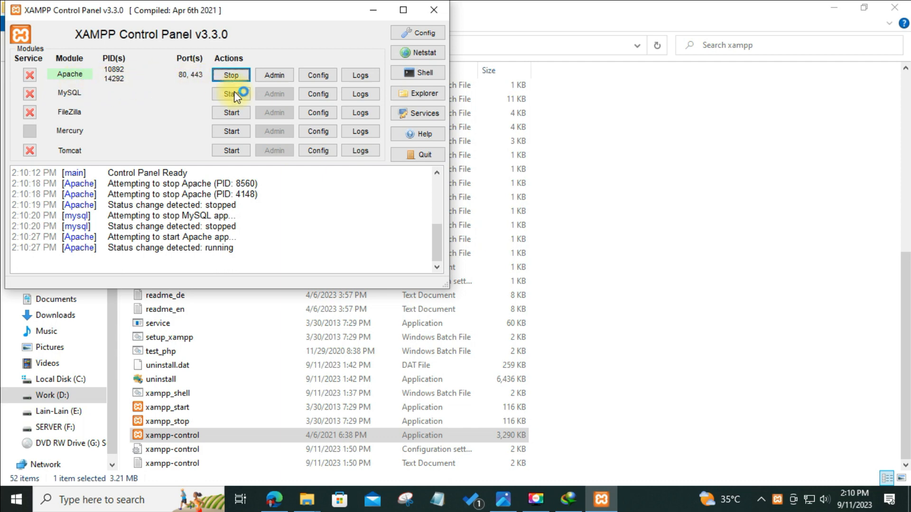
left_click(234, 95)
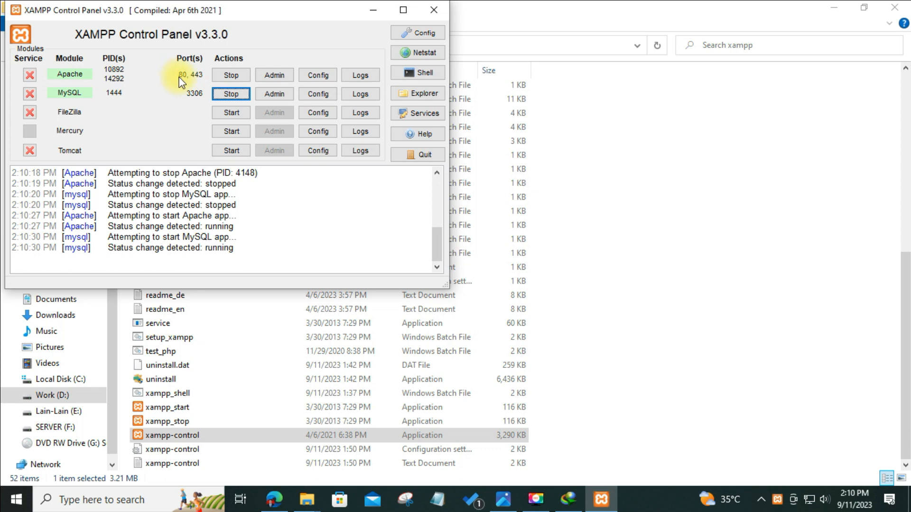
- Stop Apache and MySQL again and quit the XAMPP Control Panel
left_click(231, 76)
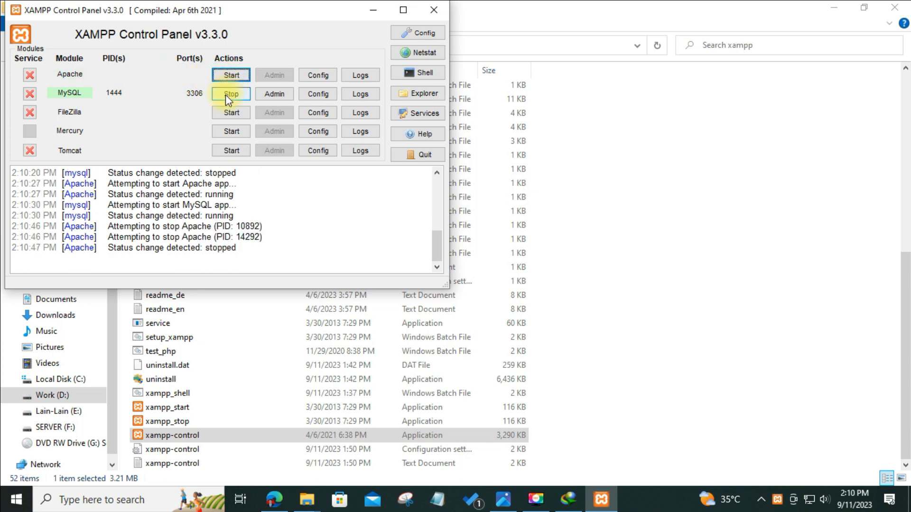
left_click(226, 93)
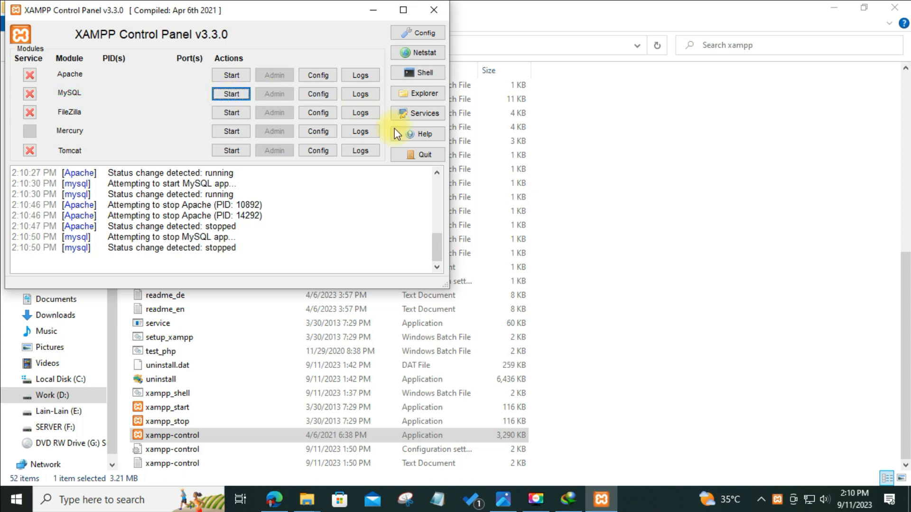
left_click(419, 155)
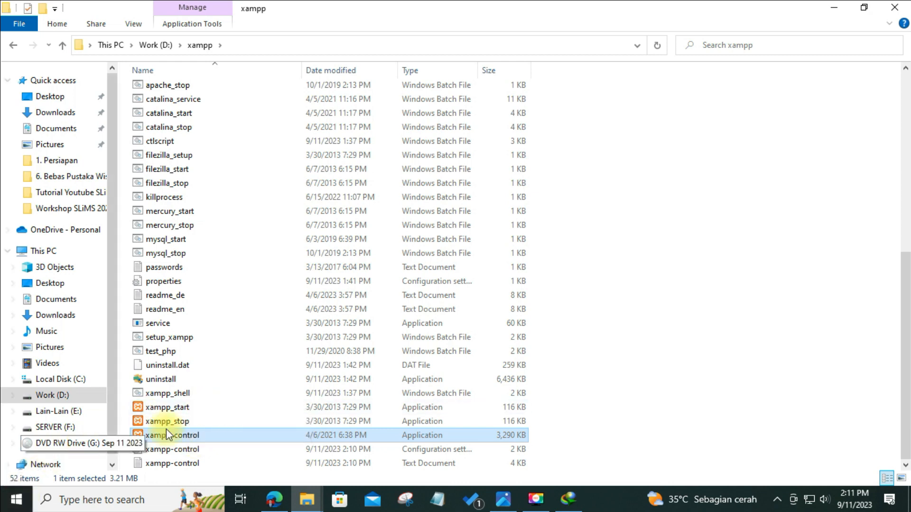
double_click(205, 435)
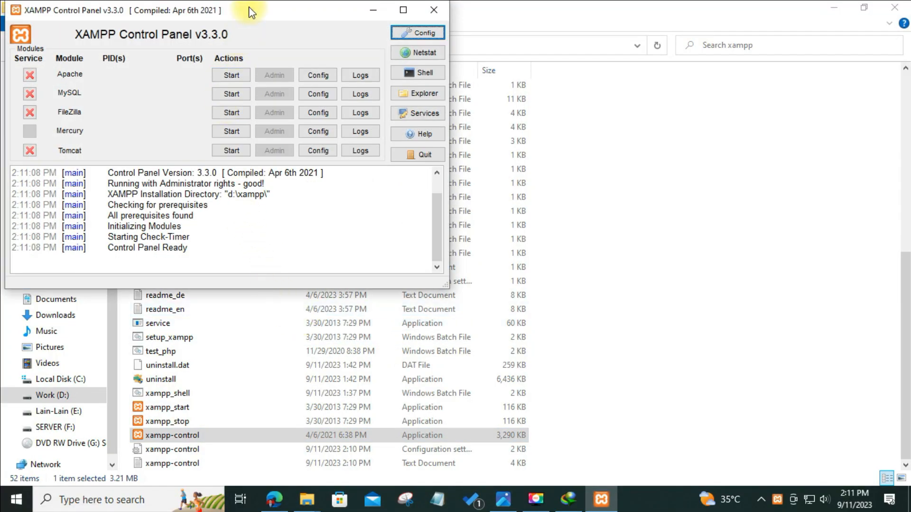
left_click_drag(248, 10, 312, 60)
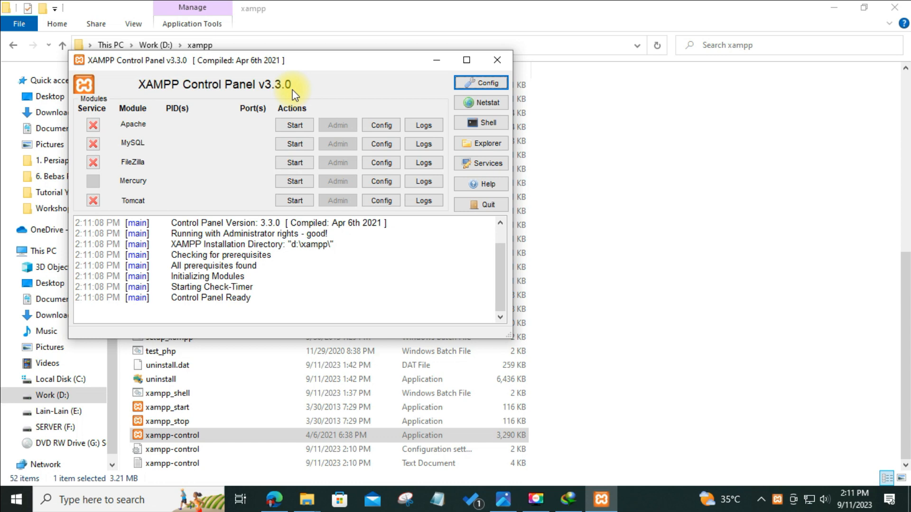
left_click(490, 206)
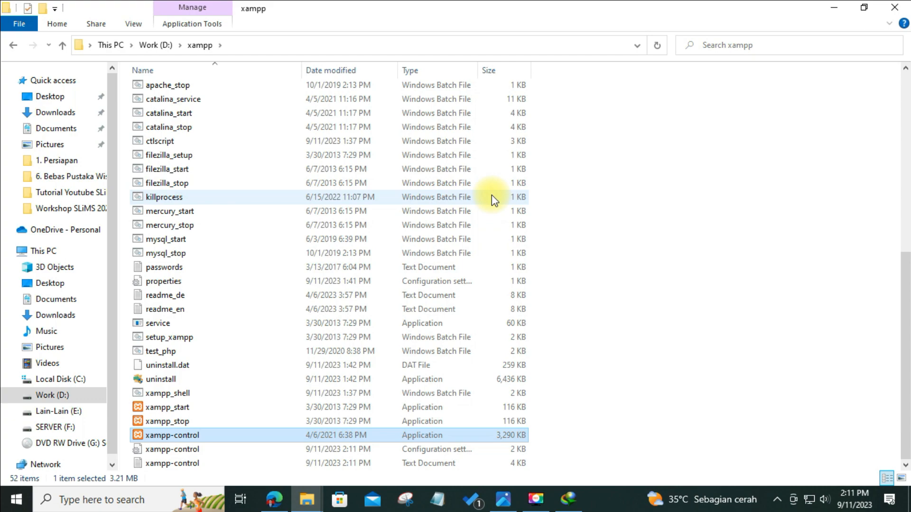